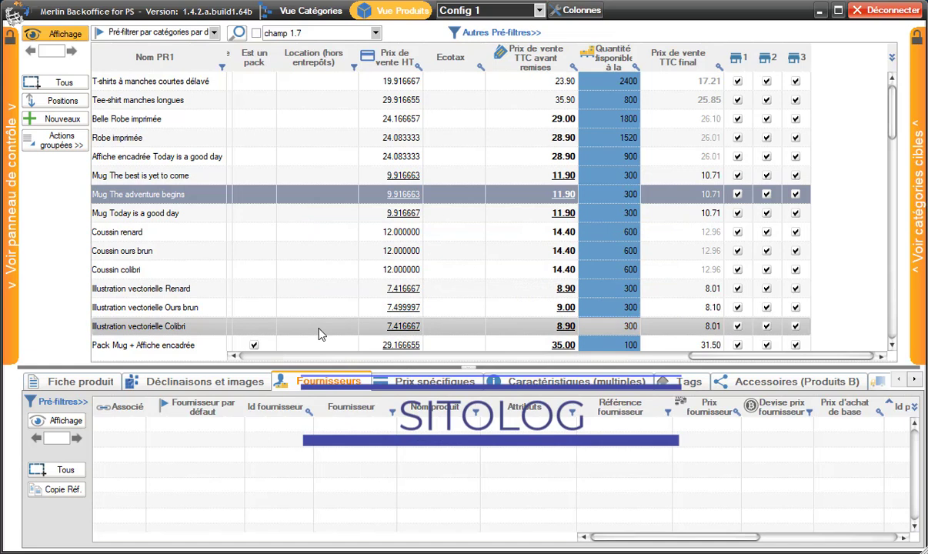
Increase the Prix de vente HT of the four products from Robe imprimée to Mug The adventure begins by 5% and save.
click(76, 144)
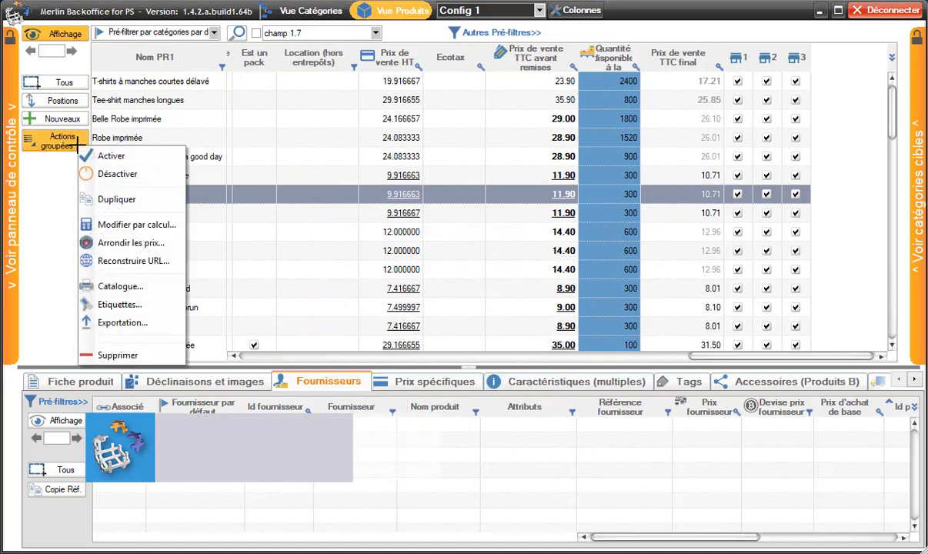
click(117, 224)
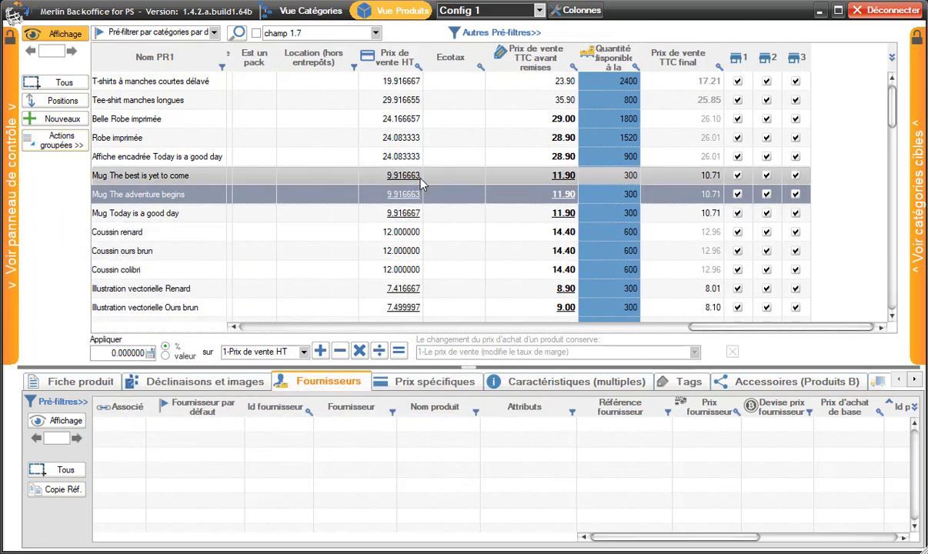
click(398, 144)
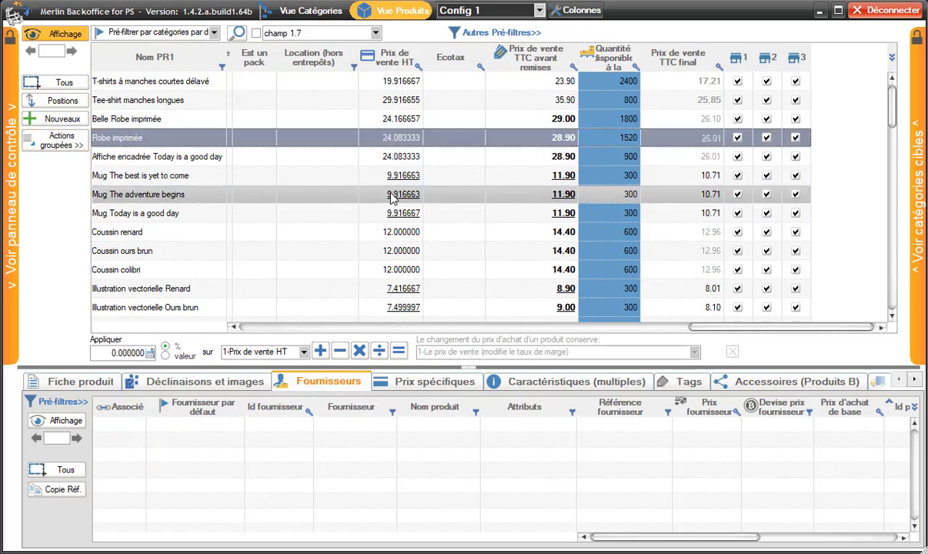
shift+click(391, 198)
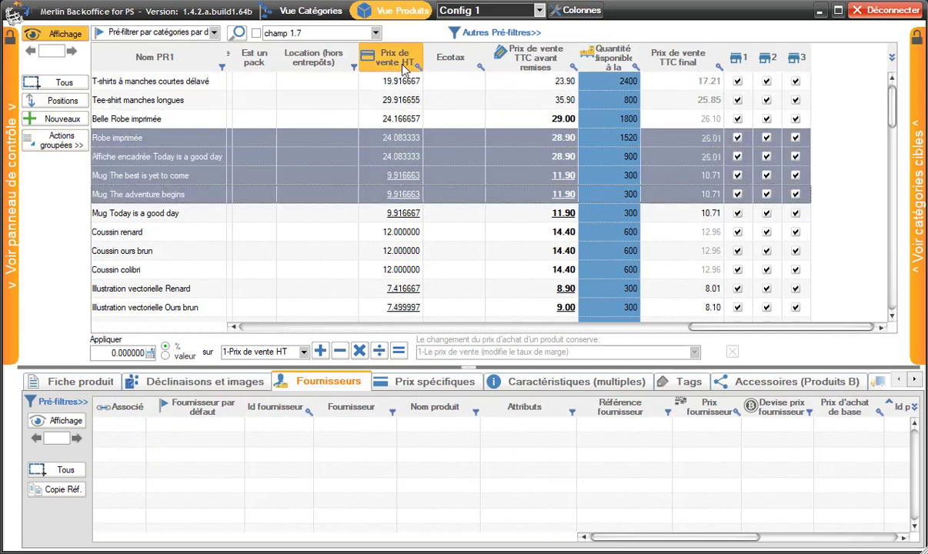
click(129, 353)
text(5)
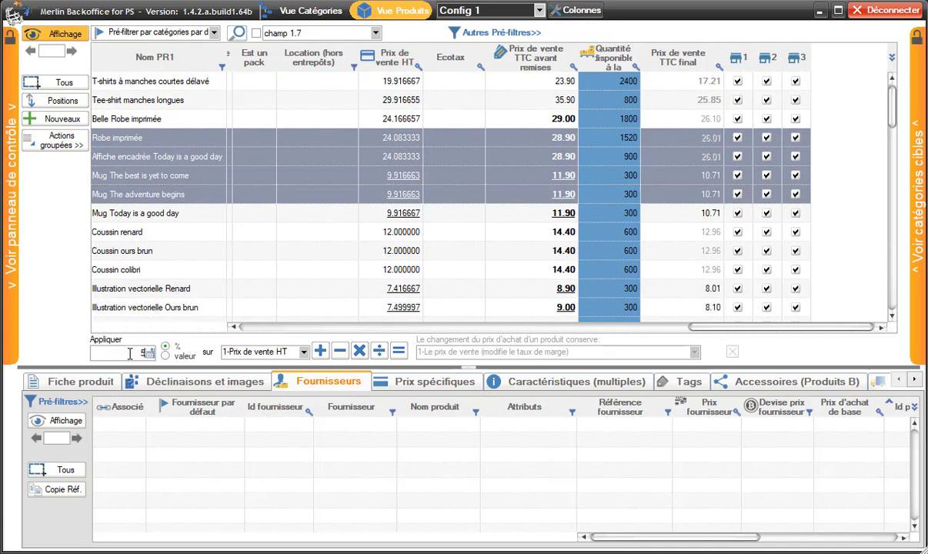
click(320, 352)
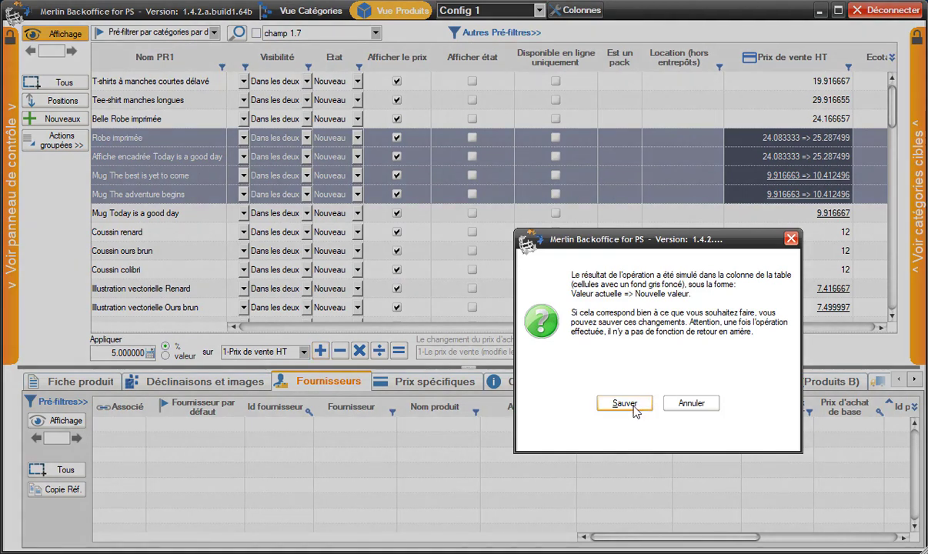
click(627, 404)
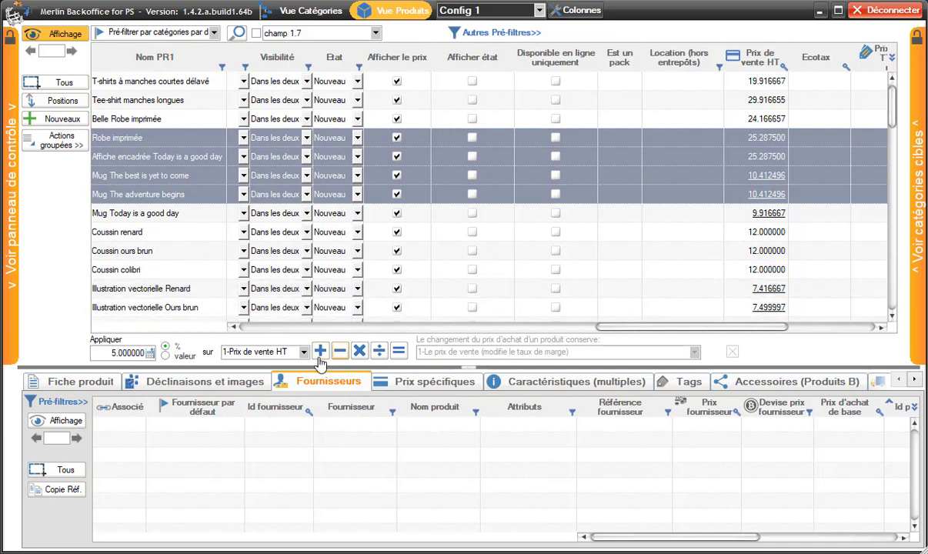
click(291, 352)
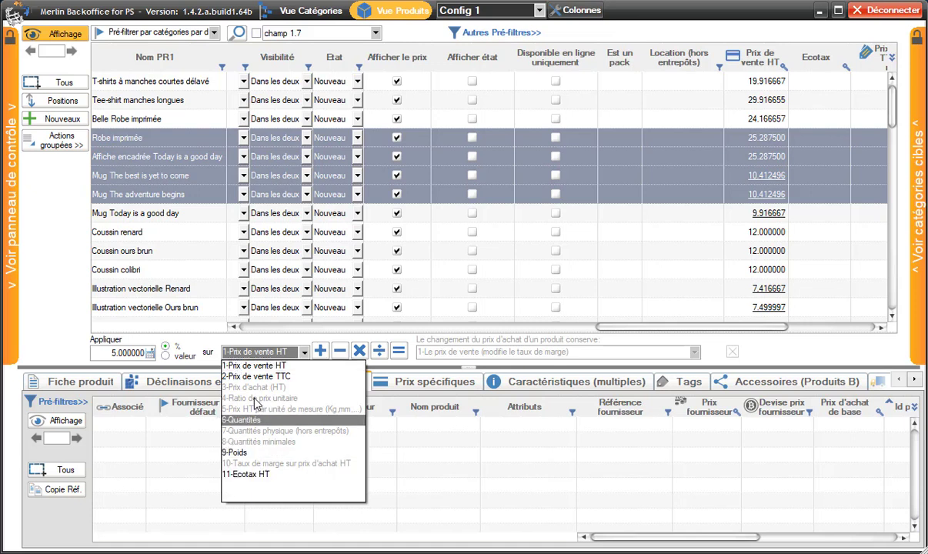
click(258, 348)
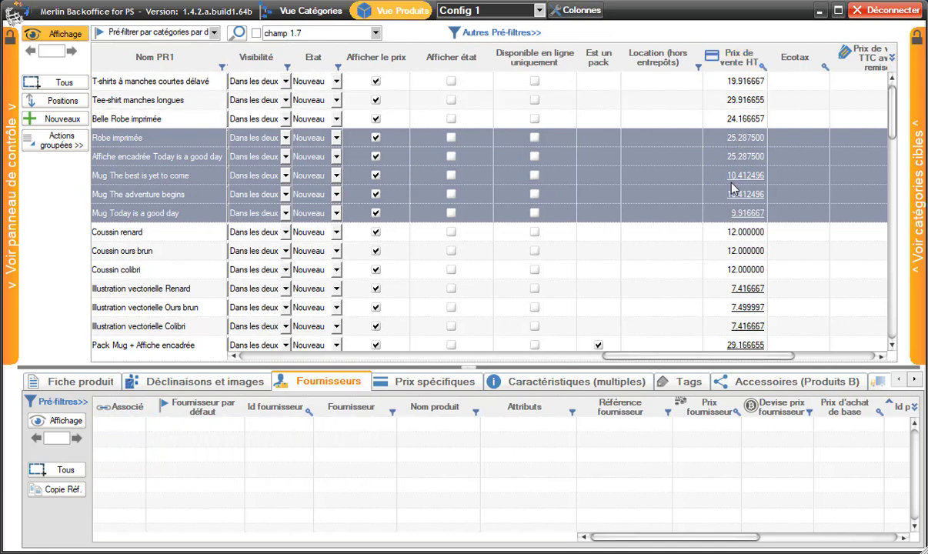
Start a MagicFormula on the selected Prix de vente HT cells and enter the formula 2+3.
right_click(727, 138)
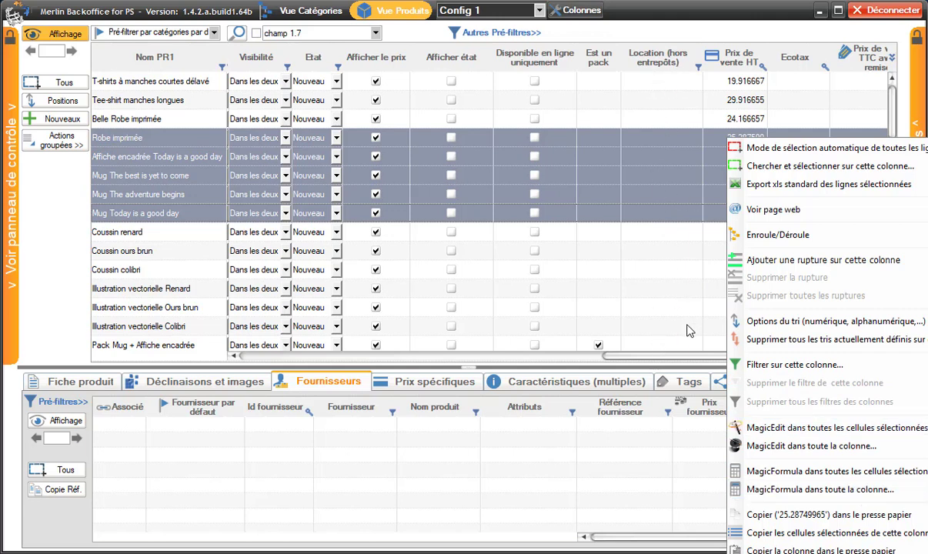
click(779, 477)
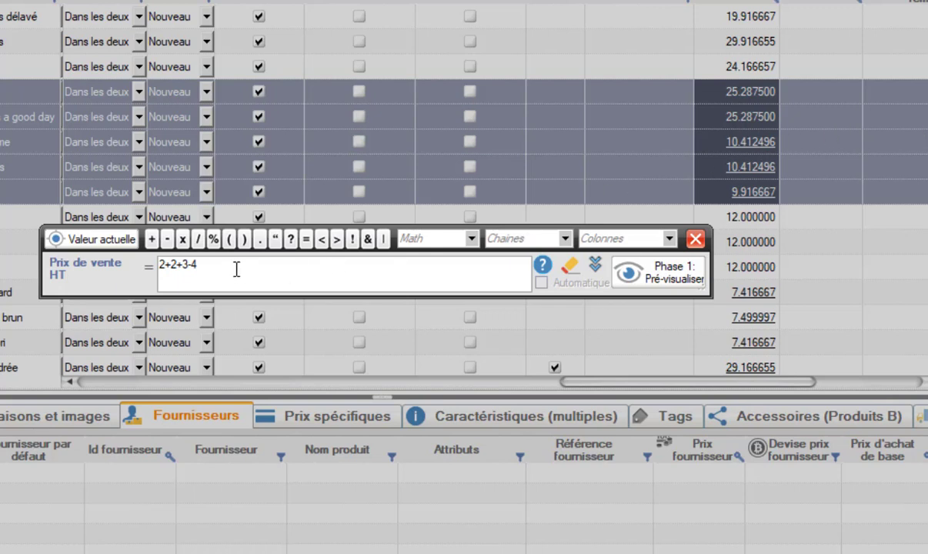
drag(222, 267, 158, 266)
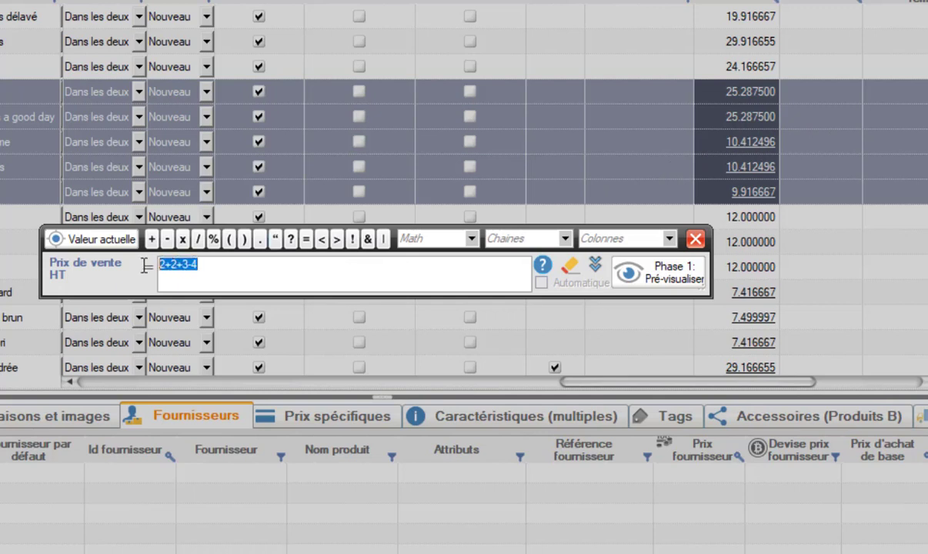
key(BackSpace)
text(2+3)
click(675, 277)
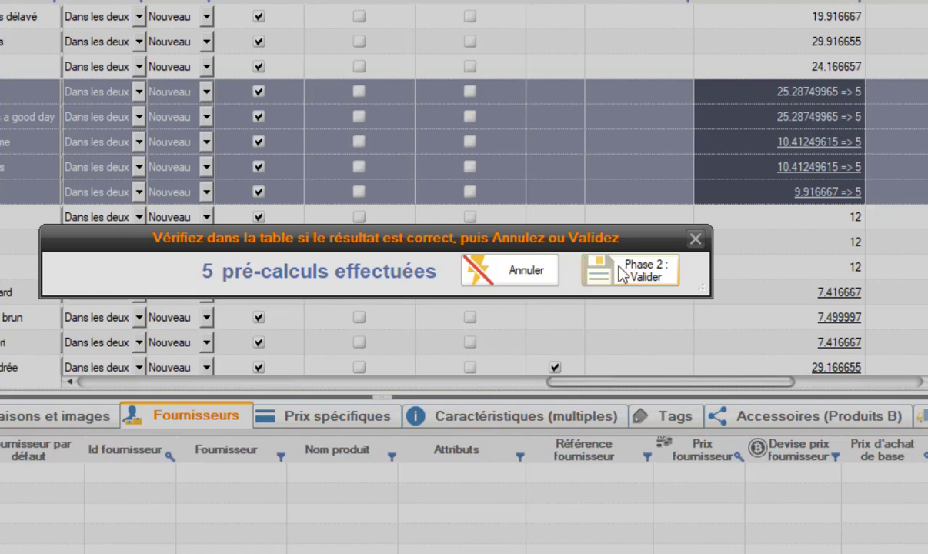
click(516, 273)
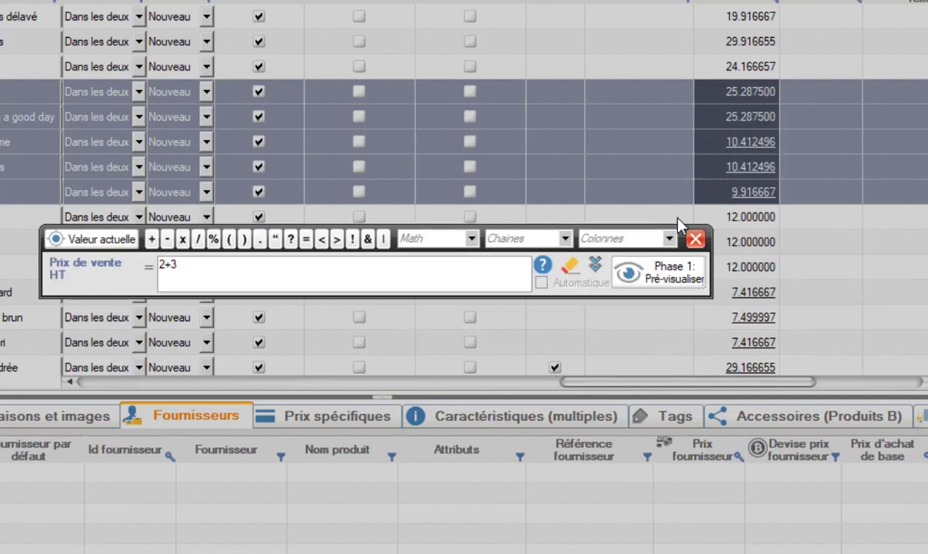
click(674, 283)
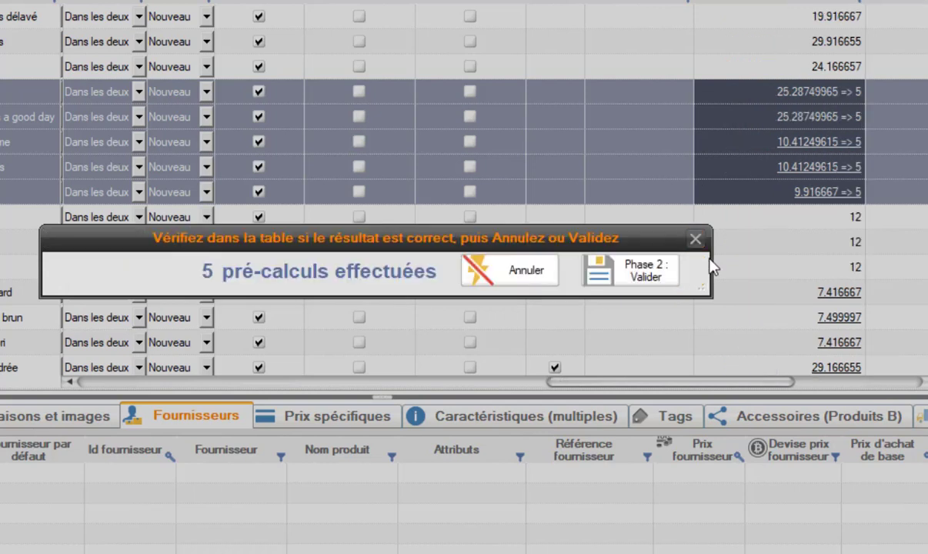
click(523, 276)
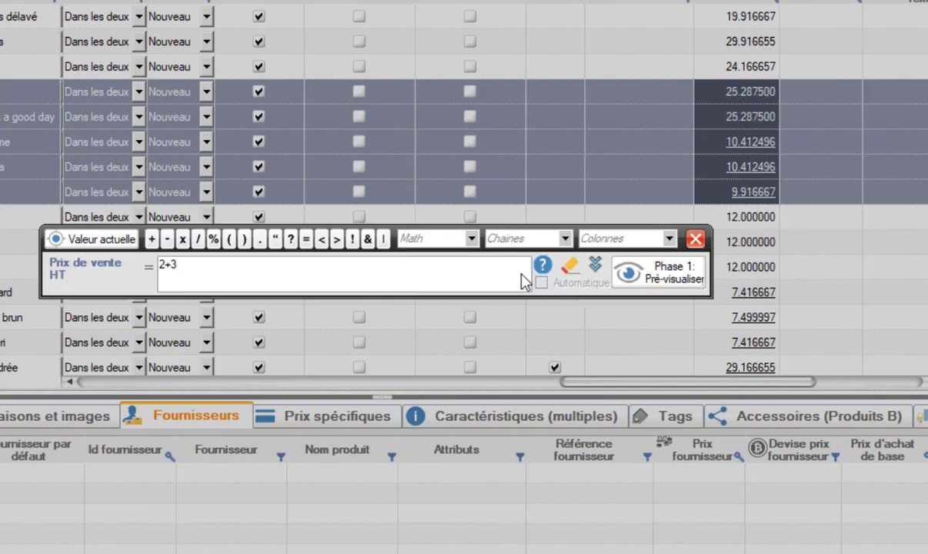
Preview the 2+3 formula on the selected prices and validate it.
click(663, 277)
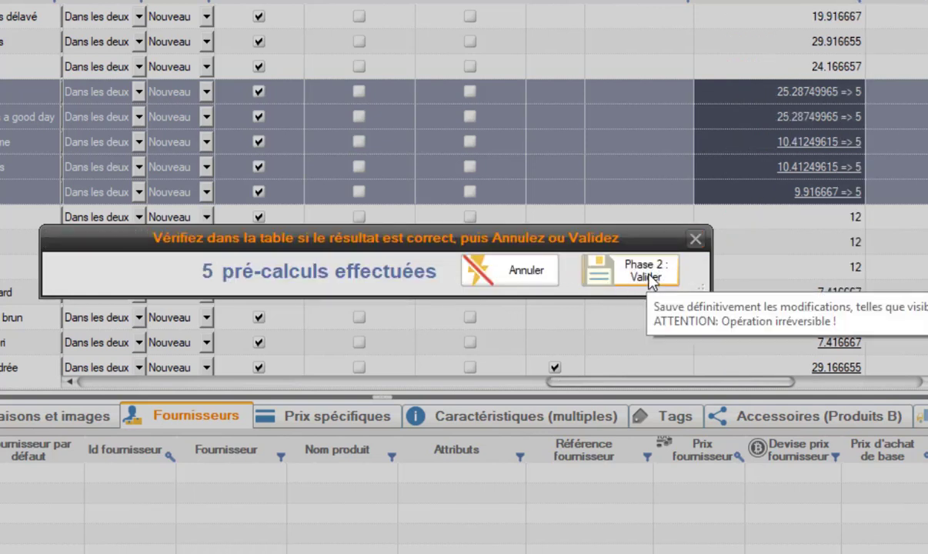
click(653, 277)
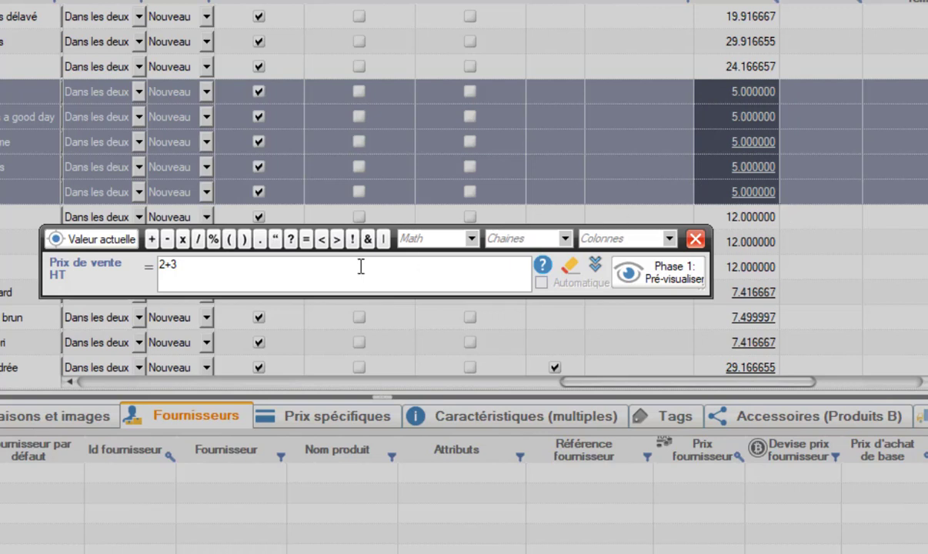
Replace the formula with the current value plus 4, preview it and validate the new prices.
drag(218, 265, 139, 266)
key(Delete)
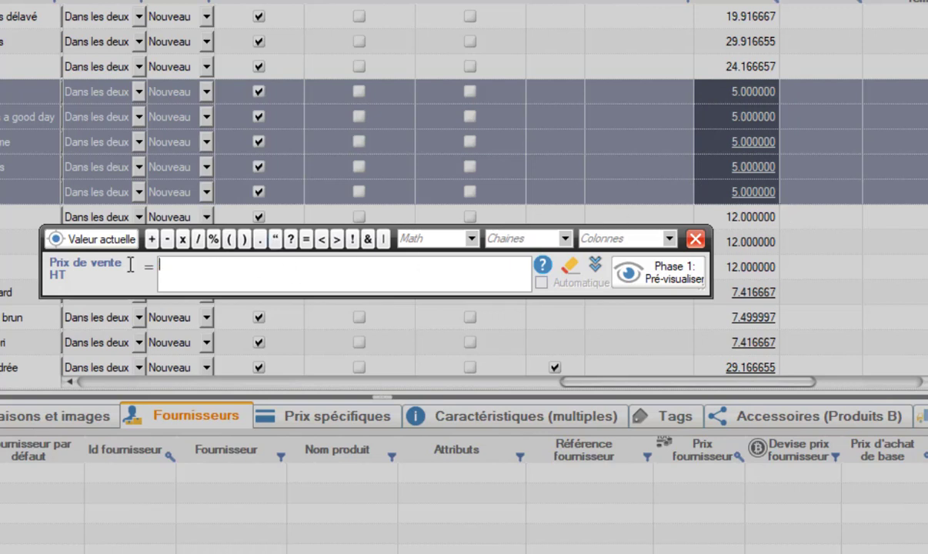
click(86, 243)
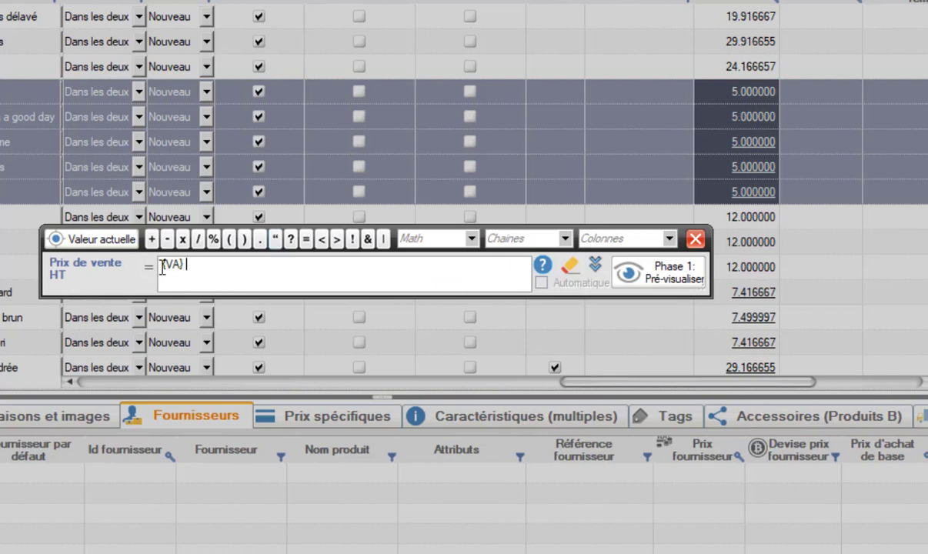
text(+4)
click(677, 275)
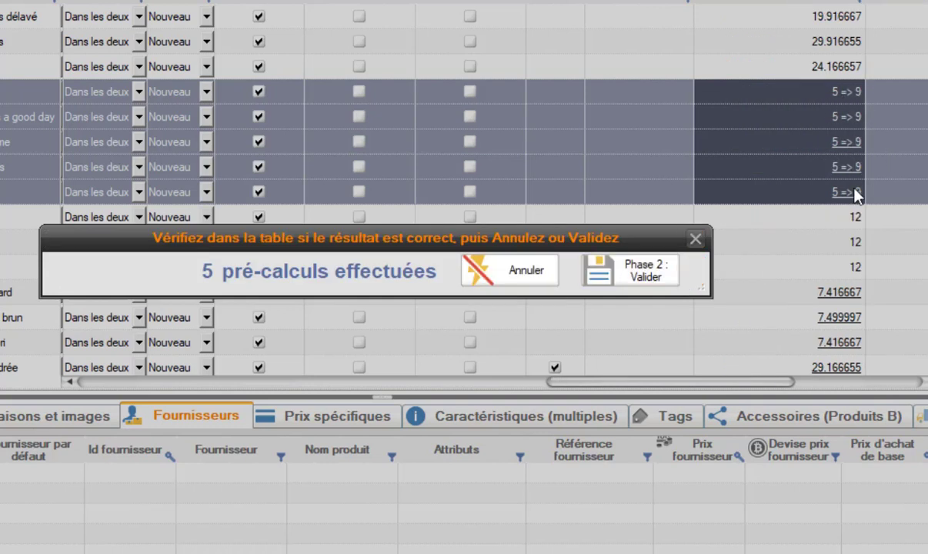
click(651, 270)
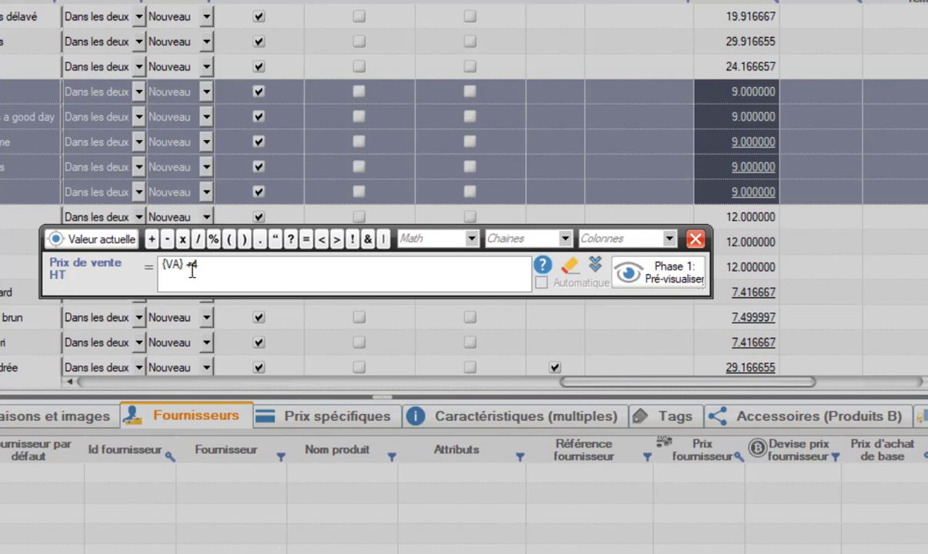
Replace the current value in the formula with the ean13 column, in front of +4.
drag(186, 267, 141, 264)
key(BackSpace)
click(670, 240)
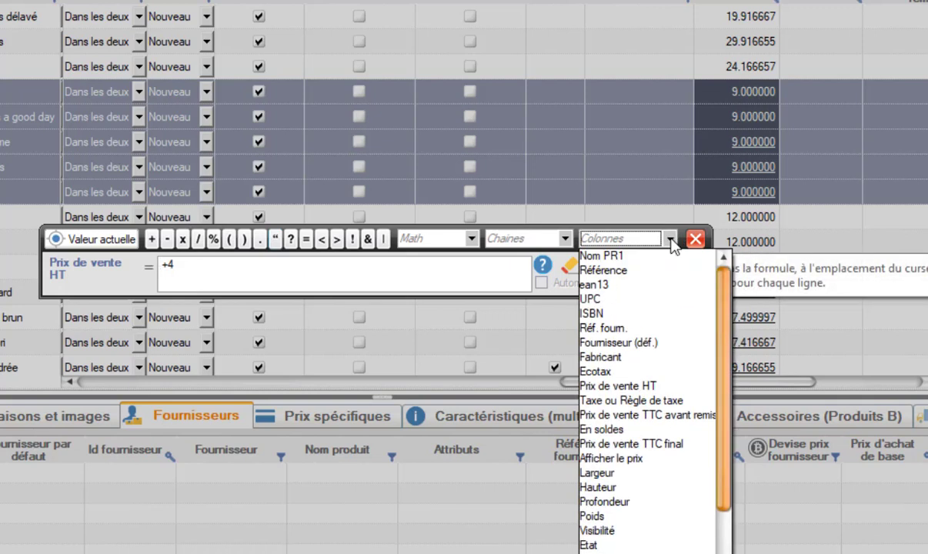
mouse_move(724, 295)
mouse_down()
mouse_move(722, 373)
mouse_move(721, 284)
mouse_up()
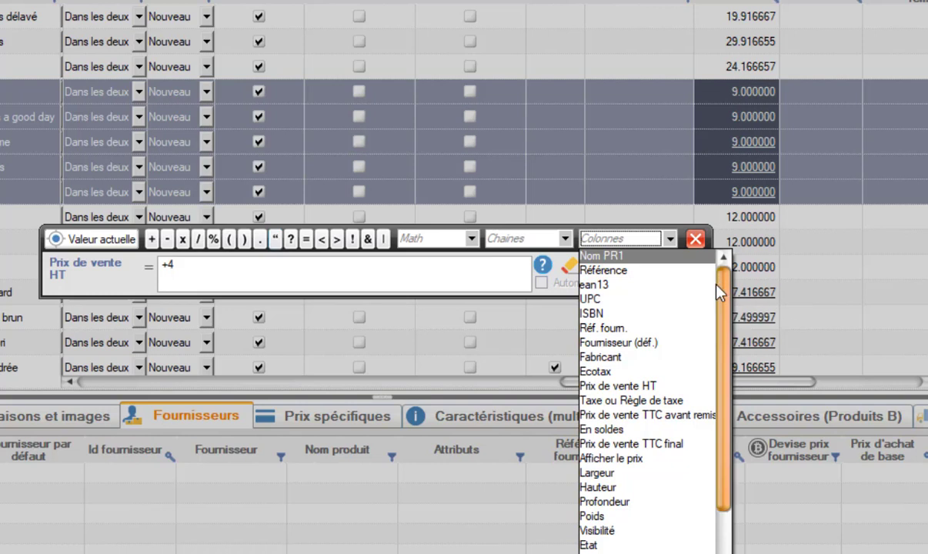
click(599, 284)
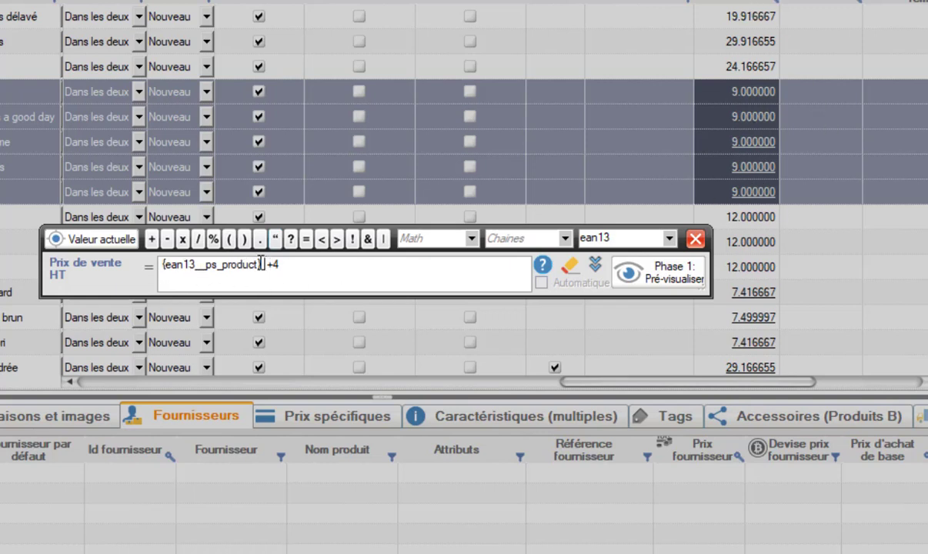
Swap the ean13 column for Prix de vente TTC final in the formula, then preview and validate it.
drag(243, 265, 148, 266)
key(Delete)
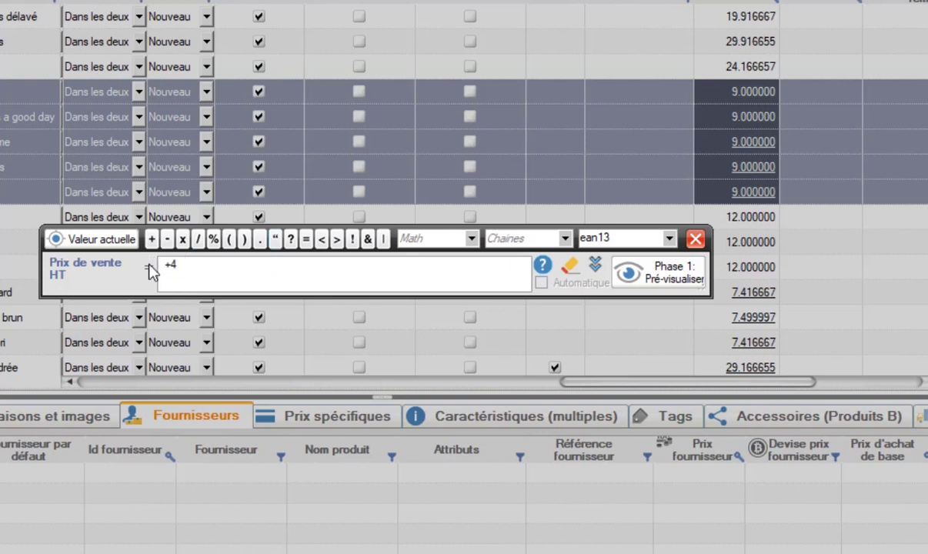
click(668, 239)
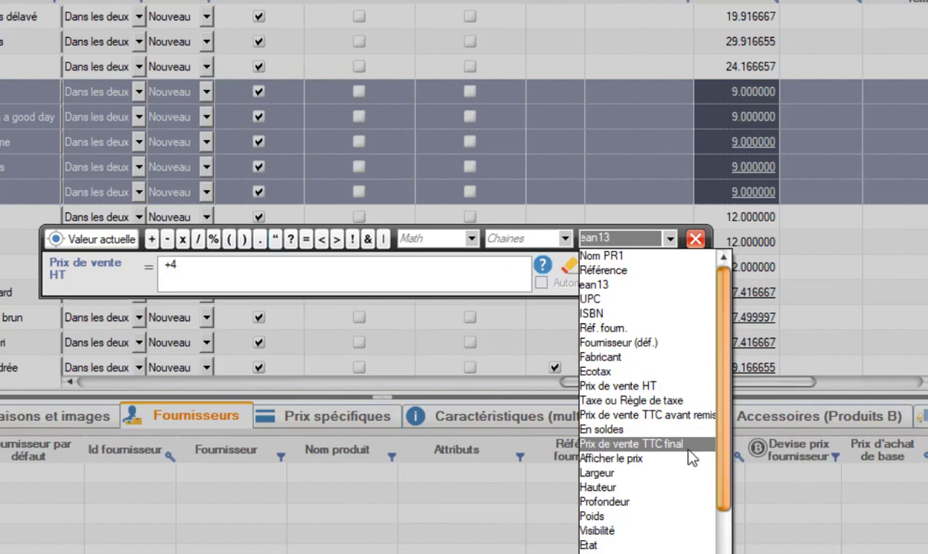
click(647, 445)
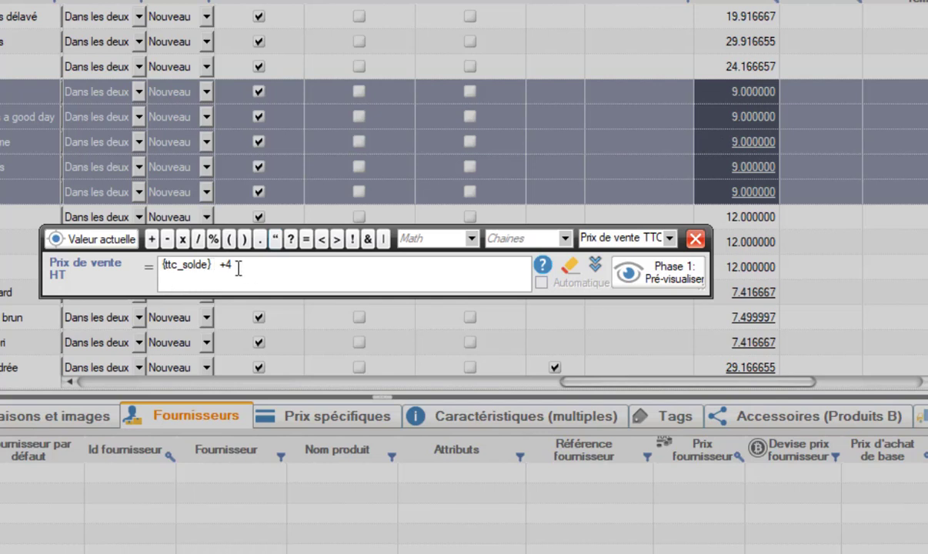
click(672, 277)
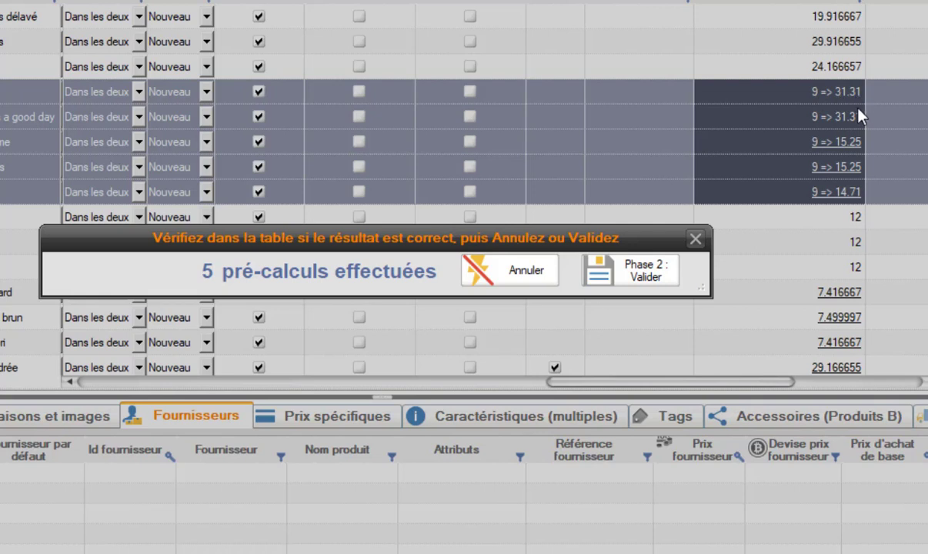
click(648, 273)
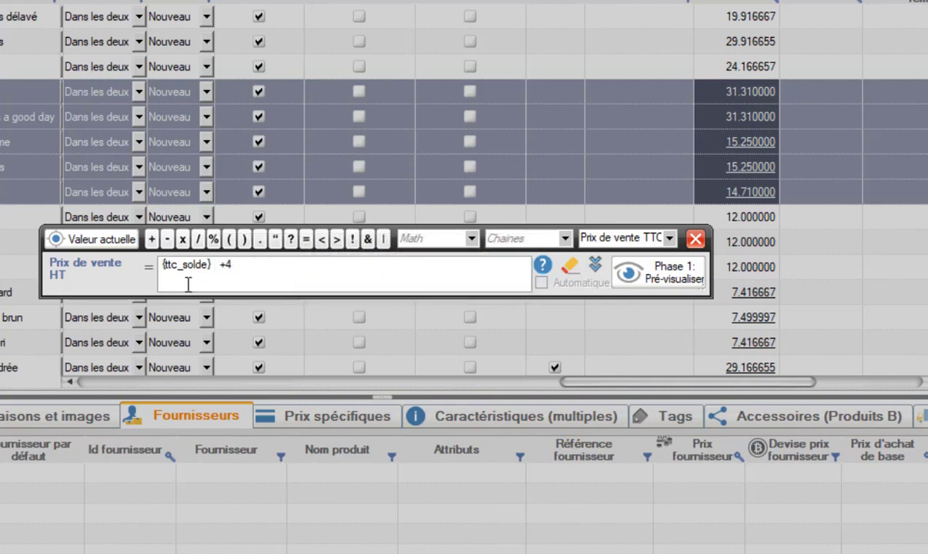
click(214, 265)
click(670, 239)
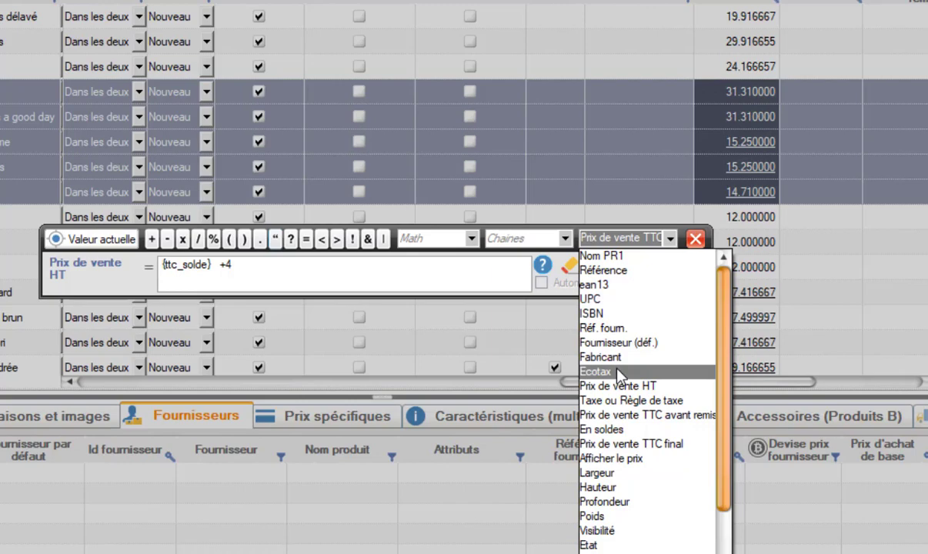
drag(724, 298, 719, 266)
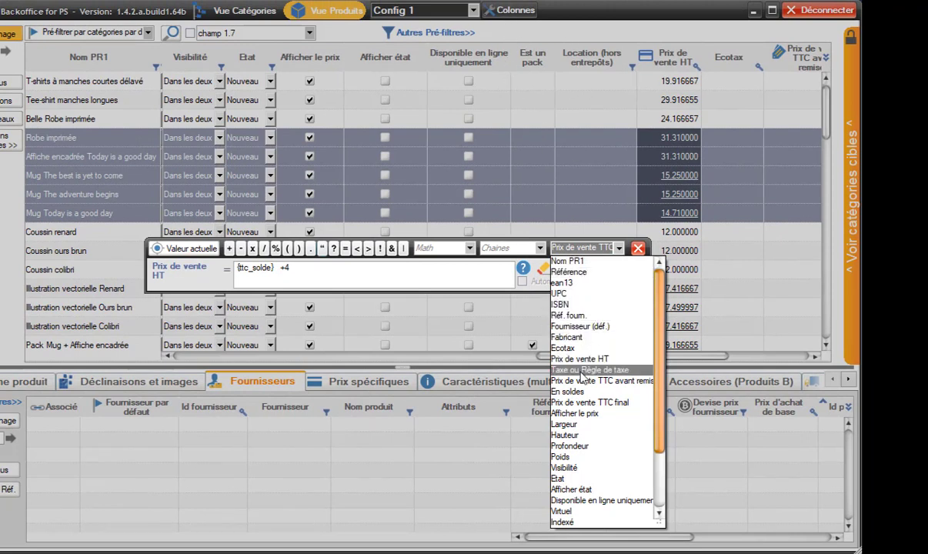
click(206, 279)
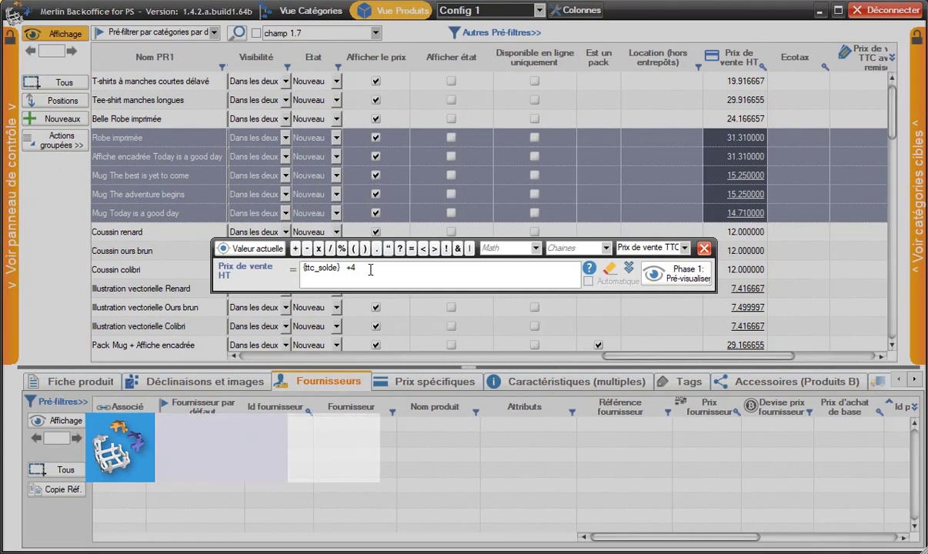
Replace +4 in the Prix de vente HT formula with the operators + - * / %.
double_click(367, 267)
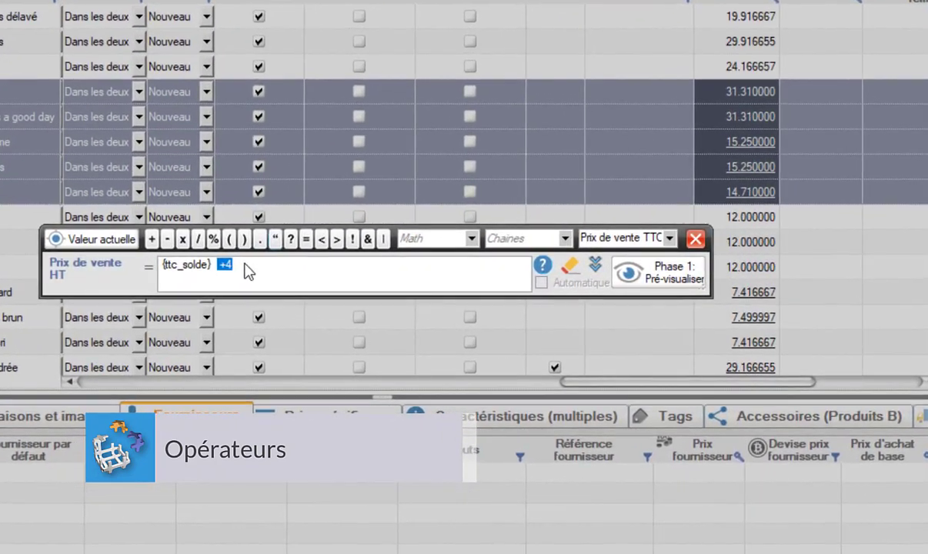
text(+)
drag(214, 265, 233, 265)
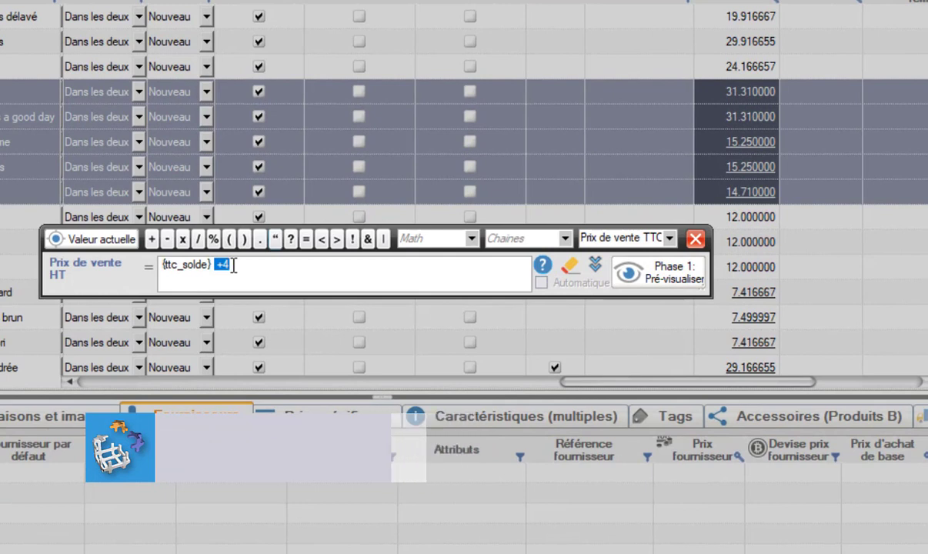
key(BackSpace)
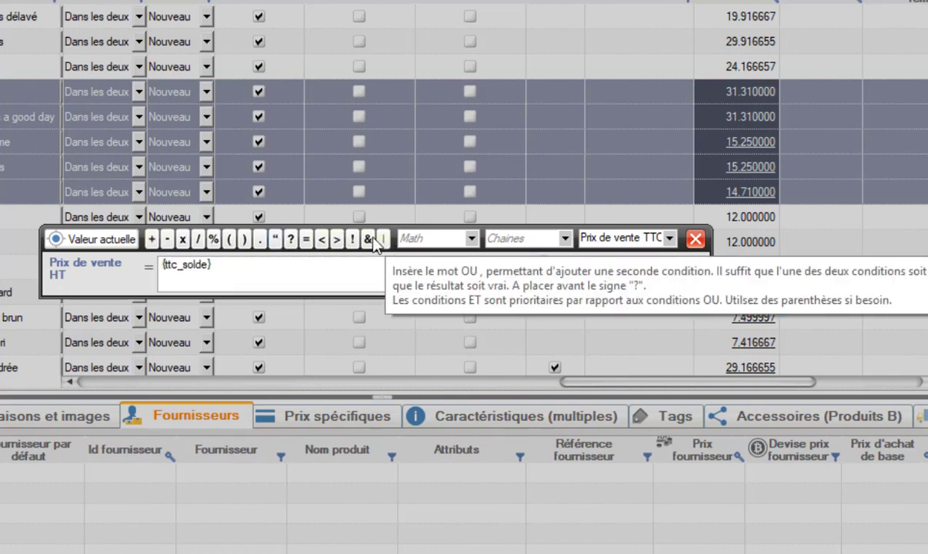
click(153, 238)
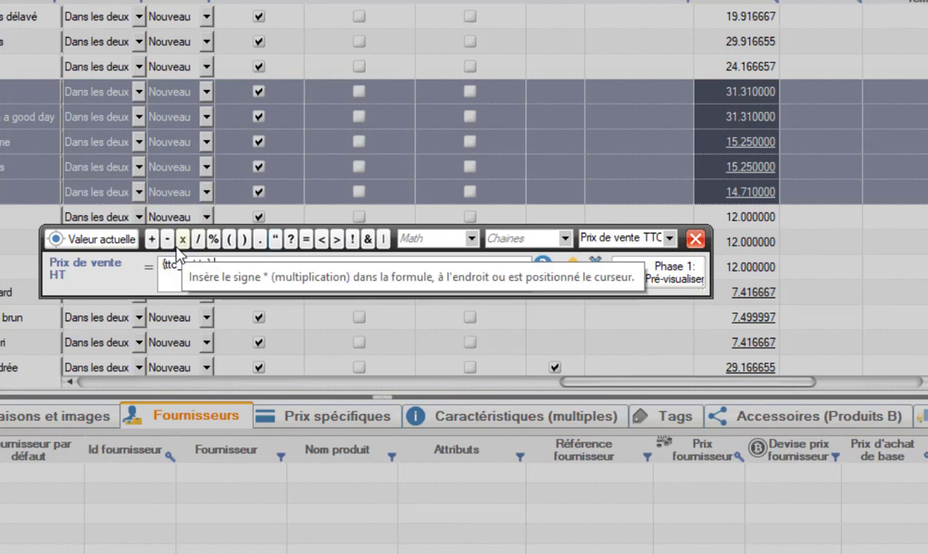
click(152, 240)
click(167, 240)
click(183, 240)
click(197, 240)
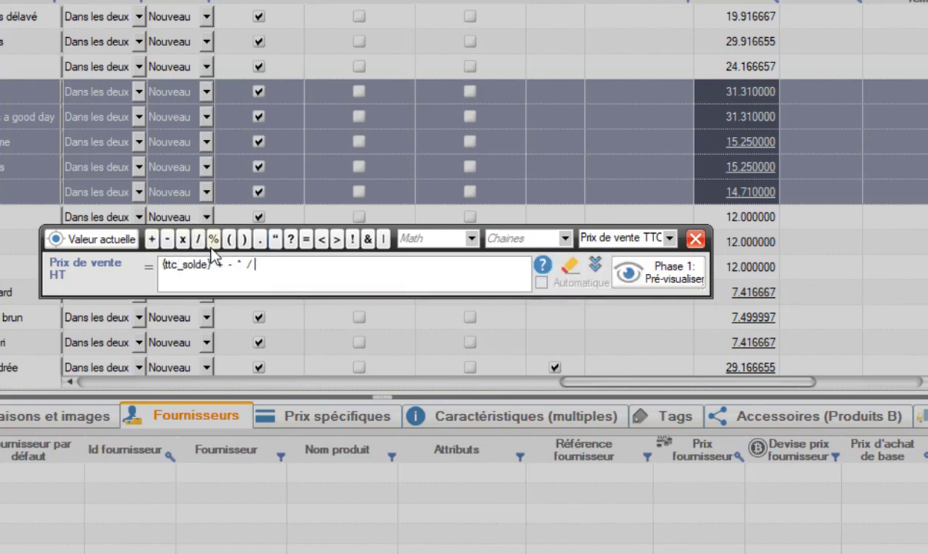
click(213, 240)
Append the parenthesised expression (5-2) and the quoted text "fhfghfgh" to the formula.
click(229, 239)
text(5-2)
click(246, 241)
click(274, 240)
text(fhfghfgh")
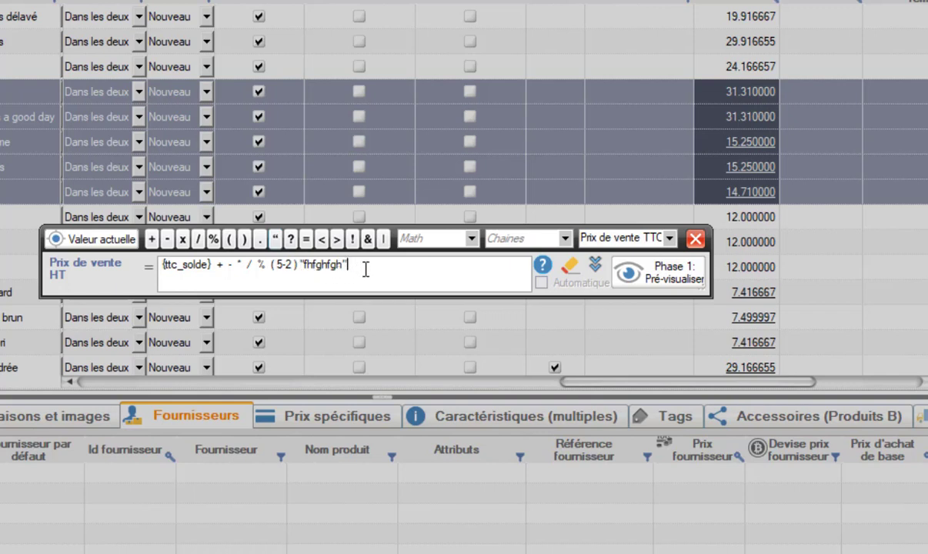
Add a condition at the end of the formula that tests 0=1 and returns 5, SINON 6.
click(290, 239)
text(0=1 ) ? () SINON)
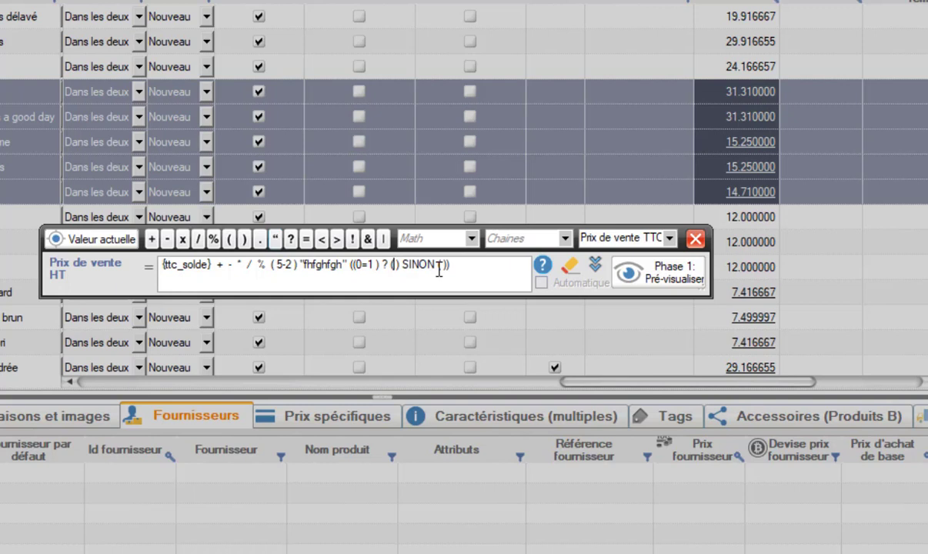
text(5)
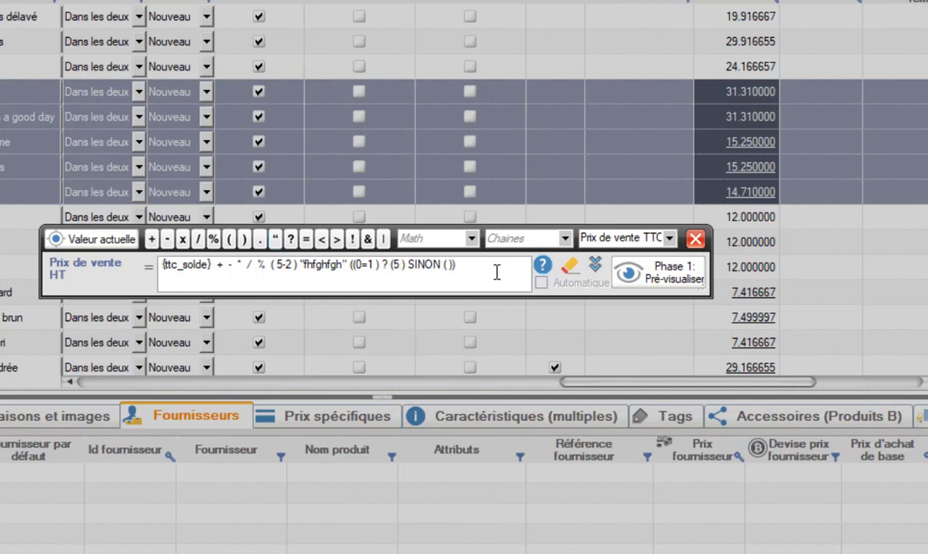
text(6)
Highlight the whole condition in the formula, and in turn its test, its value 5 and its SINON value 6.
click(349, 265)
key(shift+Right)
key(shift+Right)
key(shift+Right)
key(shift+Right)
key(shift+Right)
key(shift+Right)
key(shift+Right)
key(shift+Right)
key(shift+Right)
key(shift+Right)
key(shift+Right)
key(shift+Right)
key(shift+Right)
key(shift+Right)
key(shift+Right)
key(shift+Right)
key(shift+Right)
key(shift+Right)
key(shift+Right)
key(shift+Right)
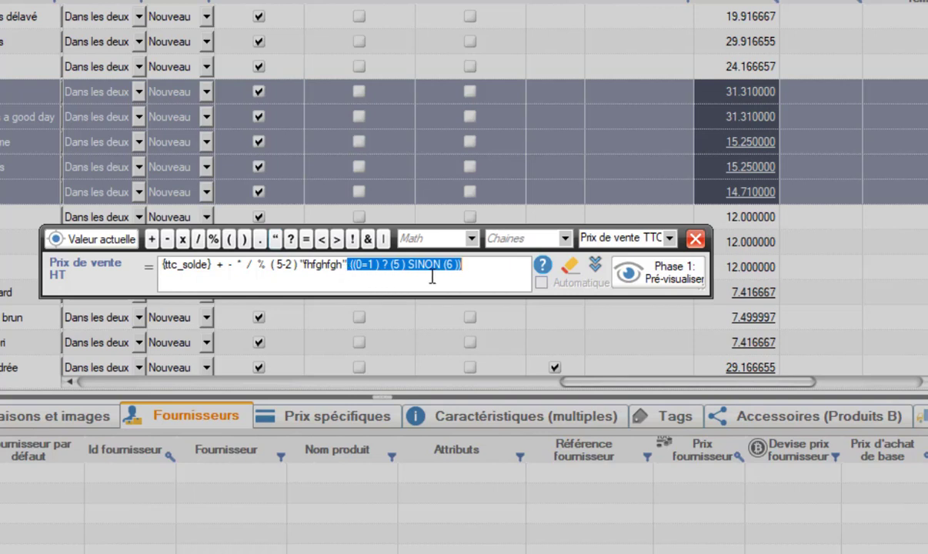
click(357, 266)
double_click(360, 266)
double_click(394, 265)
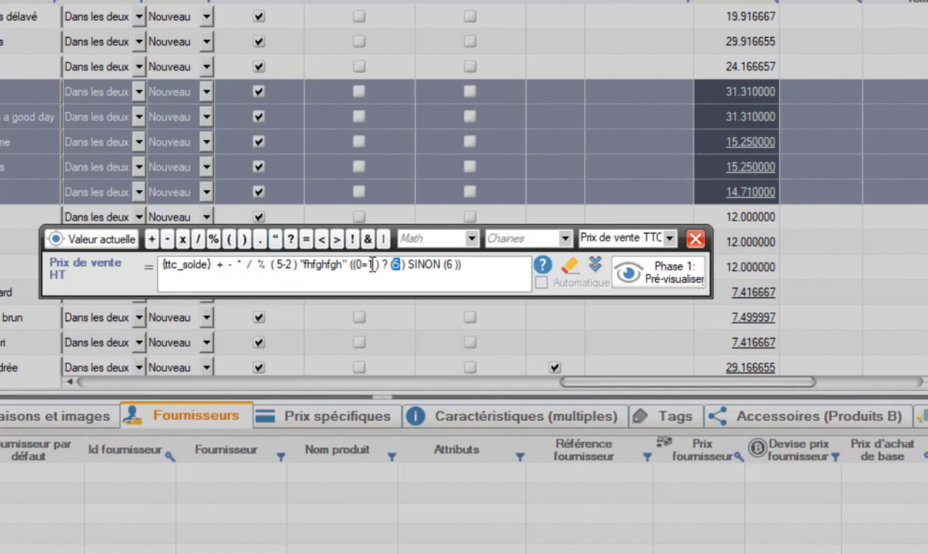
double_click(451, 266)
Change the condition's test to the comparison 0>=1.
double_click(359, 264)
click(322, 240)
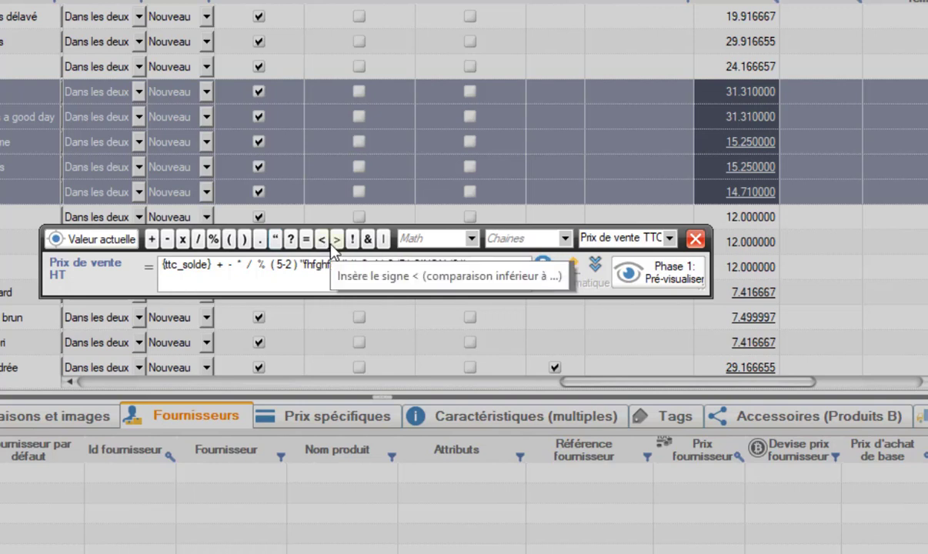
click(337, 240)
drag(372, 262, 382, 266)
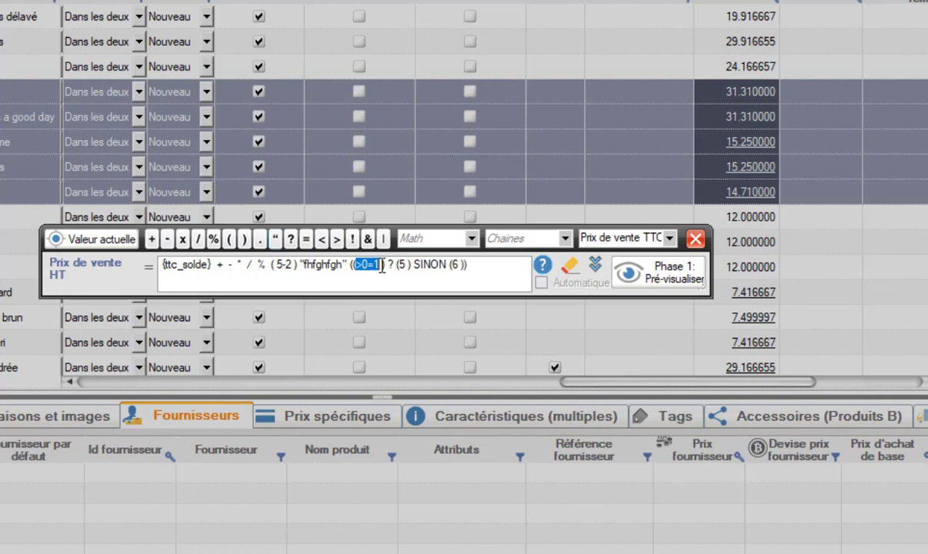
text(0)
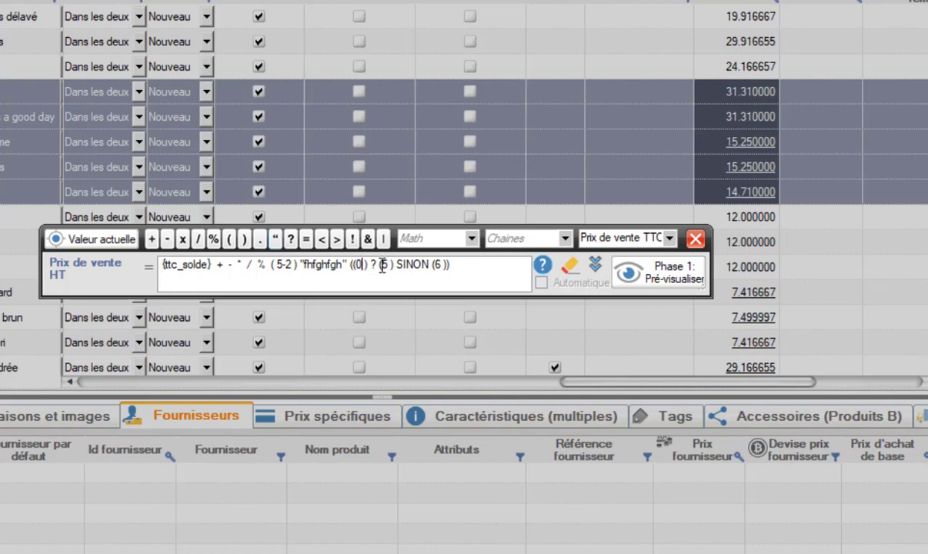
click(337, 240)
text(1)
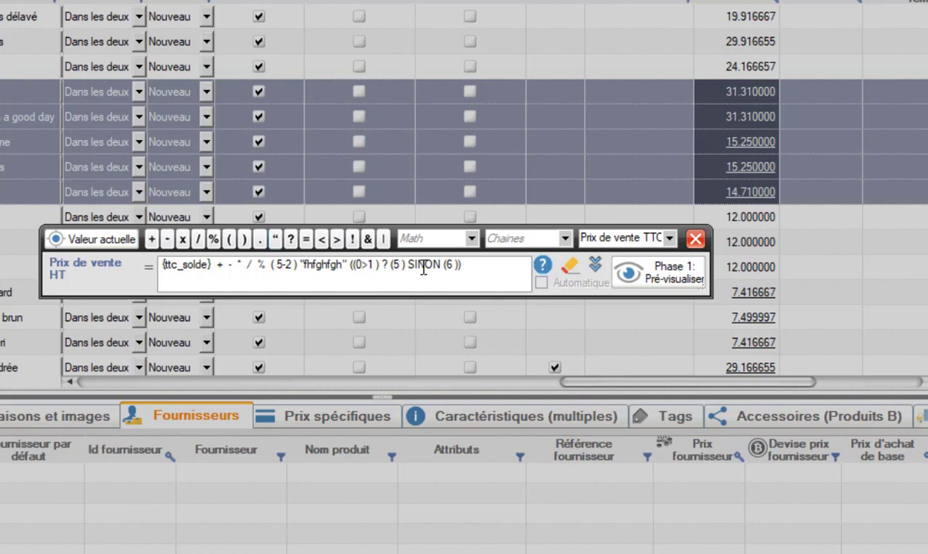
text(=)
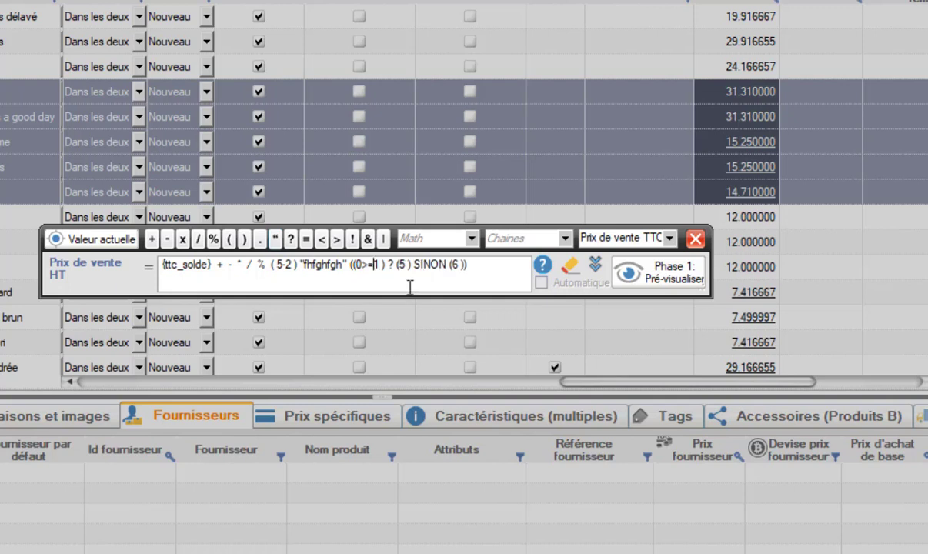
Try the negation operator PAS in front of 0>=1, and remove it from the condition again.
click(352, 260)
click(352, 239)
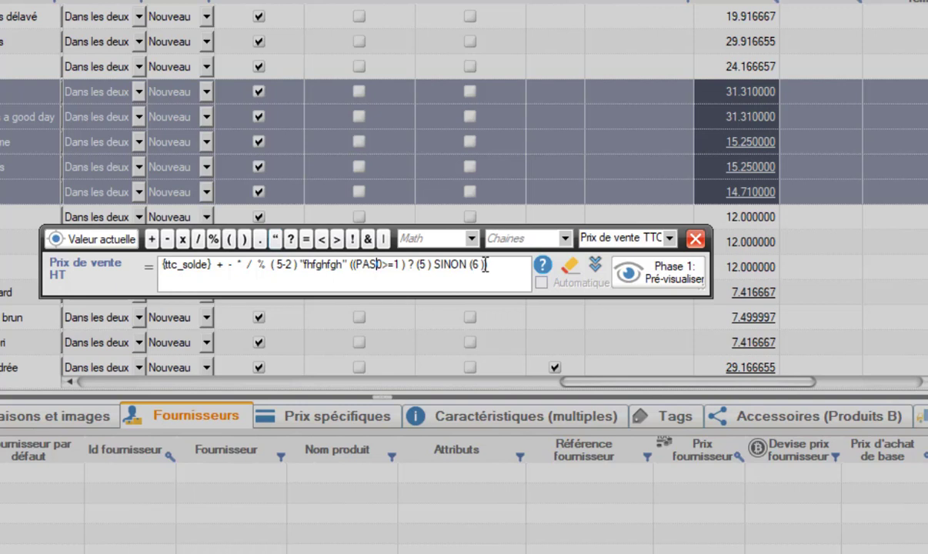
click(367, 240)
double_click(506, 266)
key(BackSpace)
click(361, 266)
key(Delete)
key(Delete)
key(Delete)
Add a second test, 2=3, after 0>=1 in the condition, joined with ET.
click(395, 266)
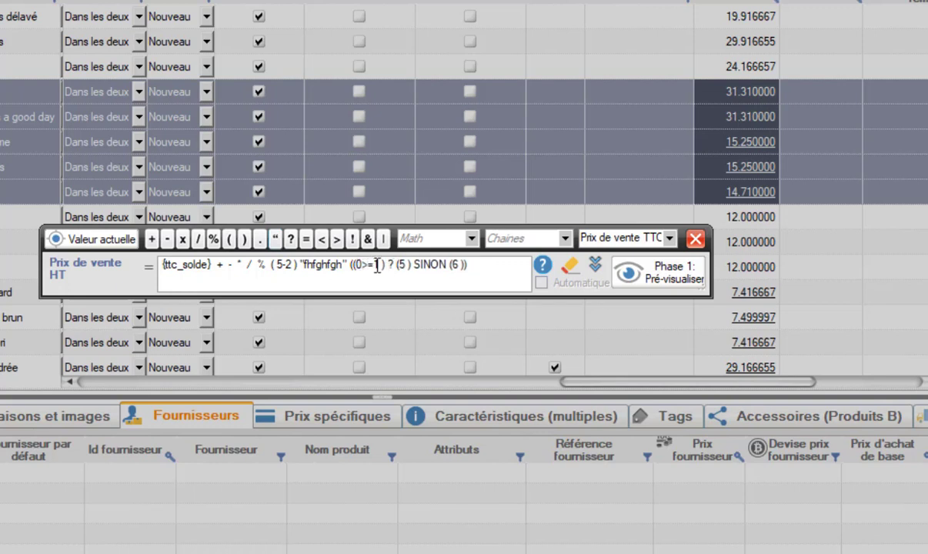
click(380, 265)
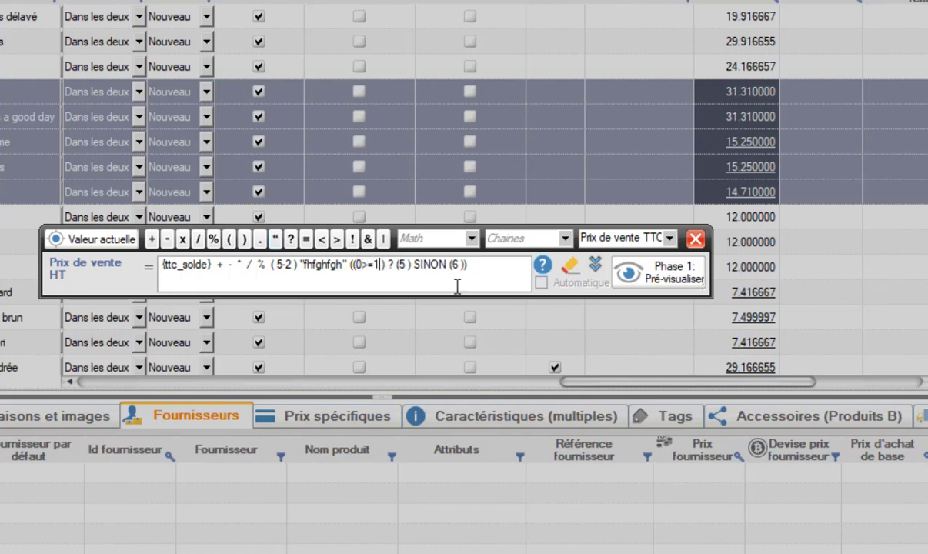
click(368, 241)
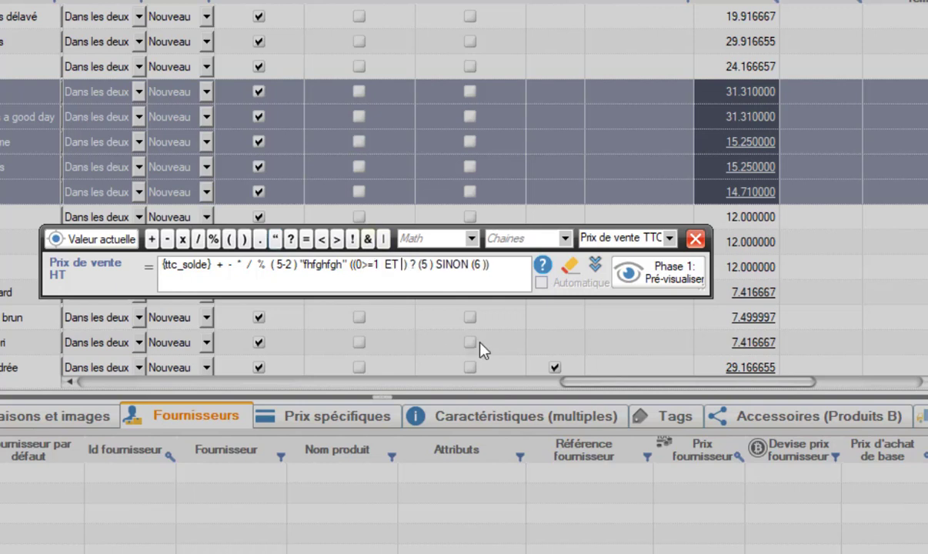
text(2=3)
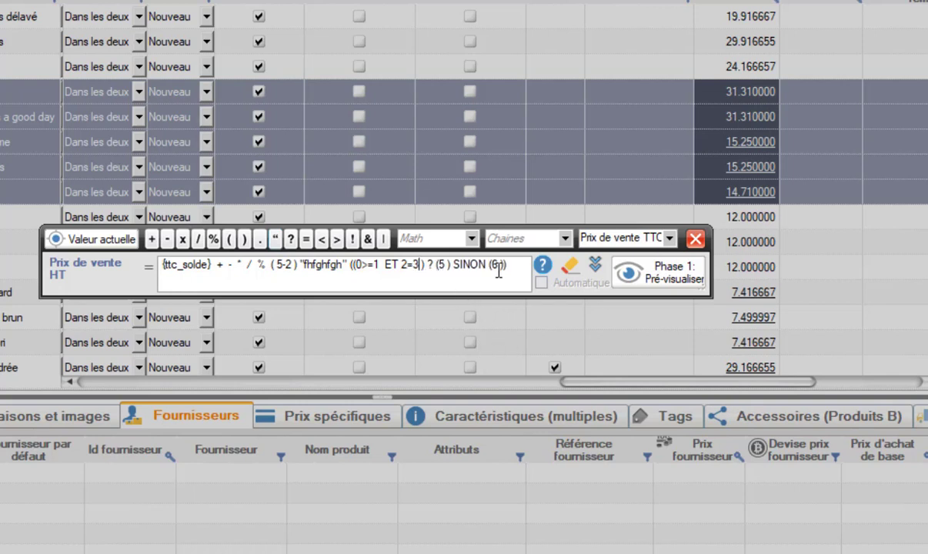
Replace ET with OU between the tests 0>=1 and 2=3.
double_click(387, 265)
key(Delete)
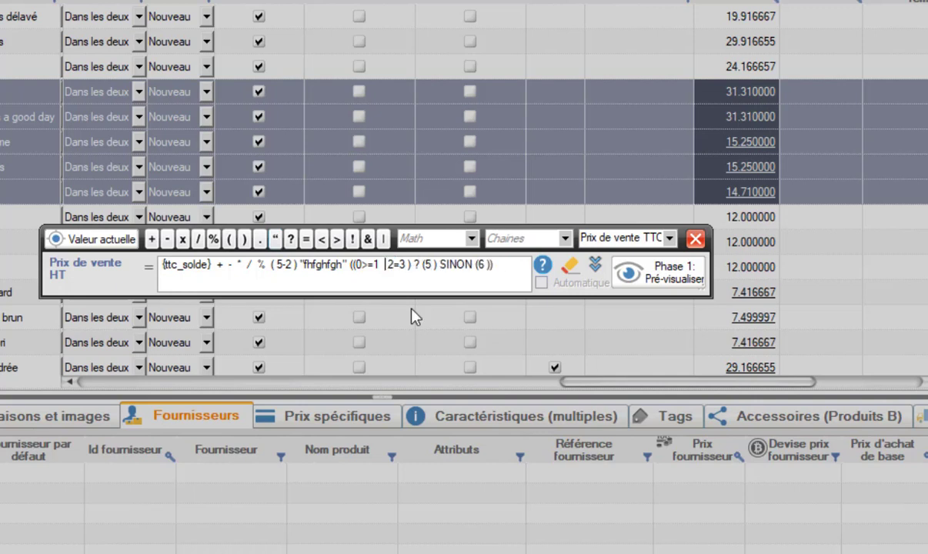
click(383, 239)
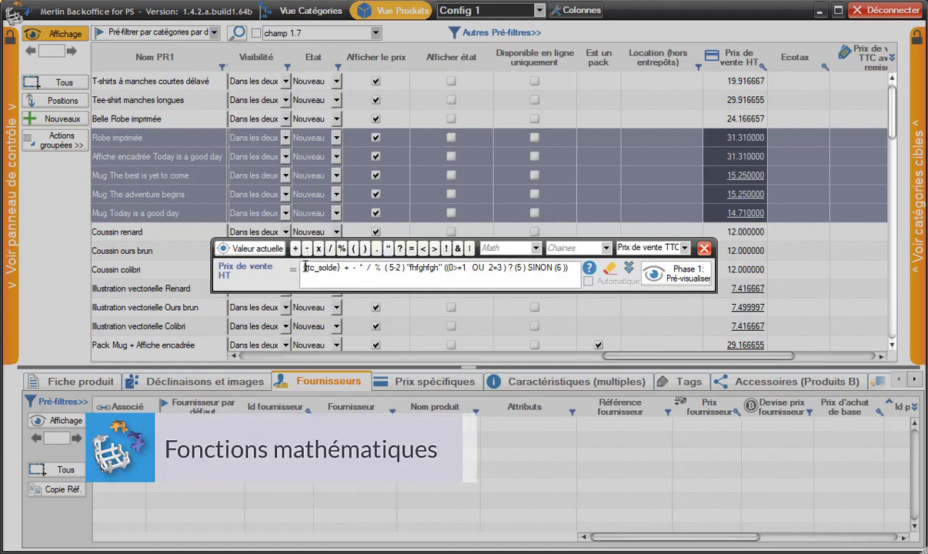
Examine the full list of mathematical functions from Abs() to Val(), and close the Prix de vente HT formula.
click(538, 252)
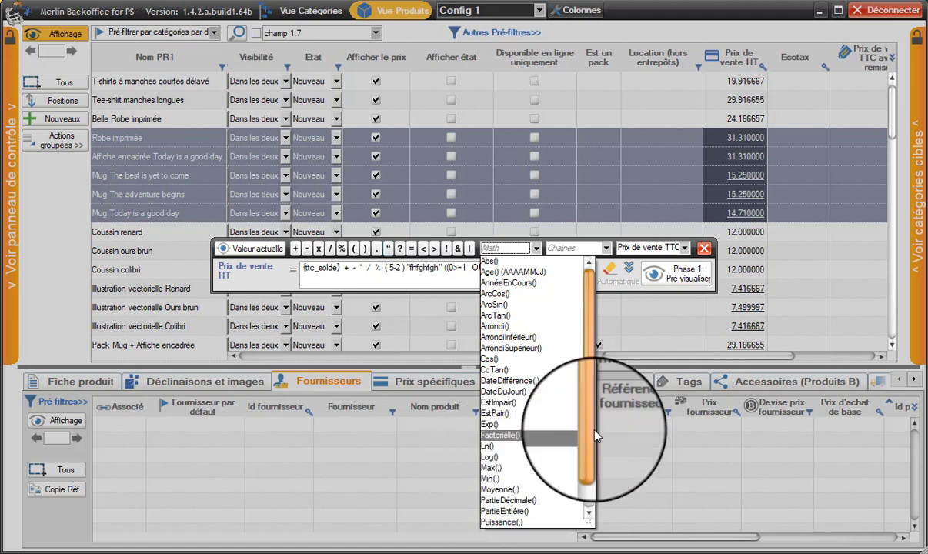
drag(592, 431, 592, 536)
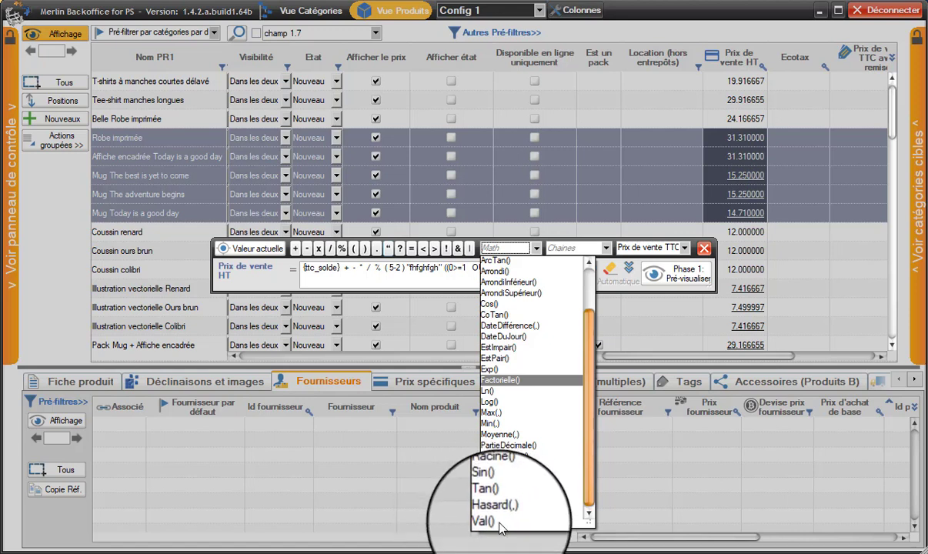
drag(591, 491, 557, 331)
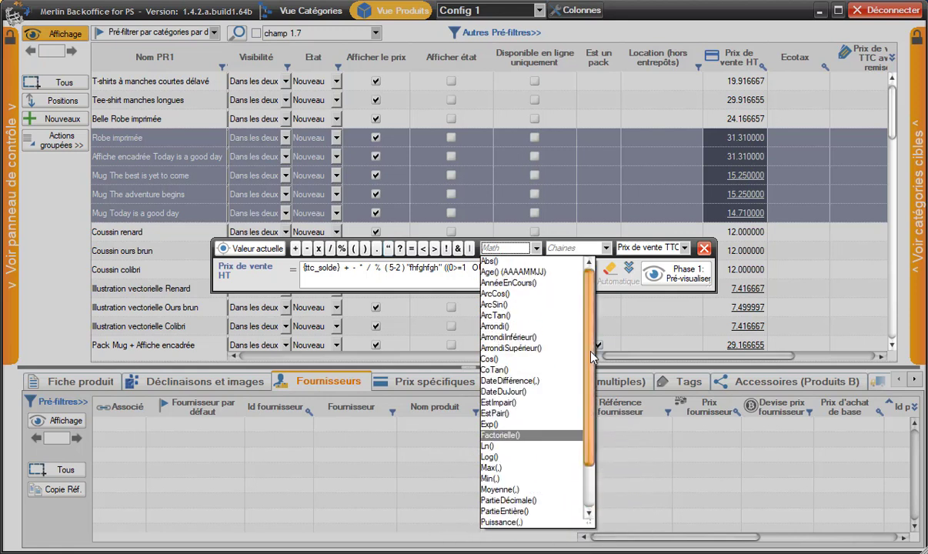
click(393, 277)
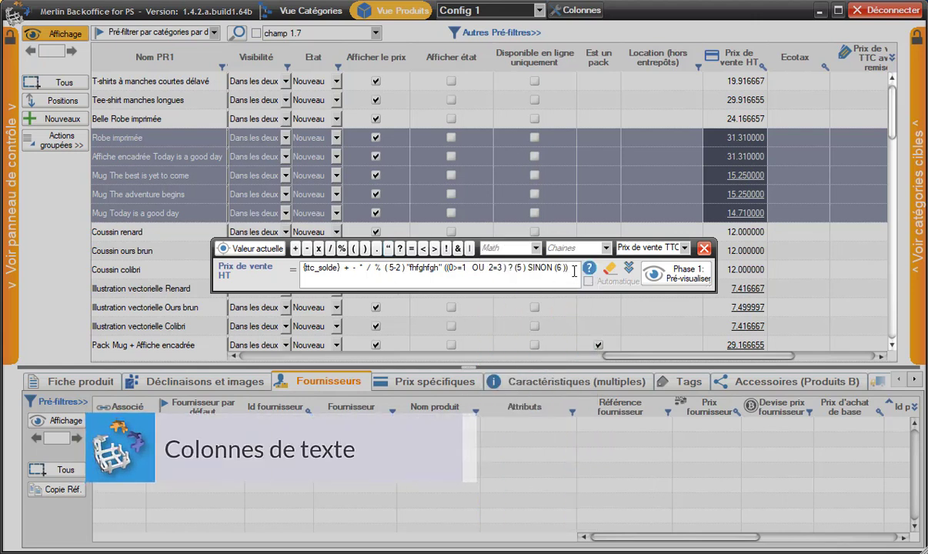
click(704, 248)
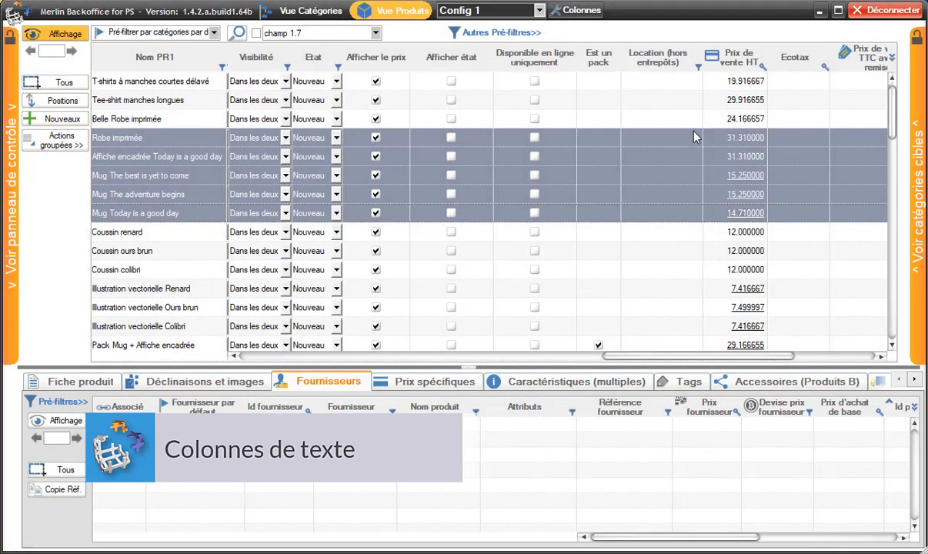
Try the MagicFormula value 999 on the selected Location (hors entrepôts) cells, then clear it and close the formula.
right_click(638, 147)
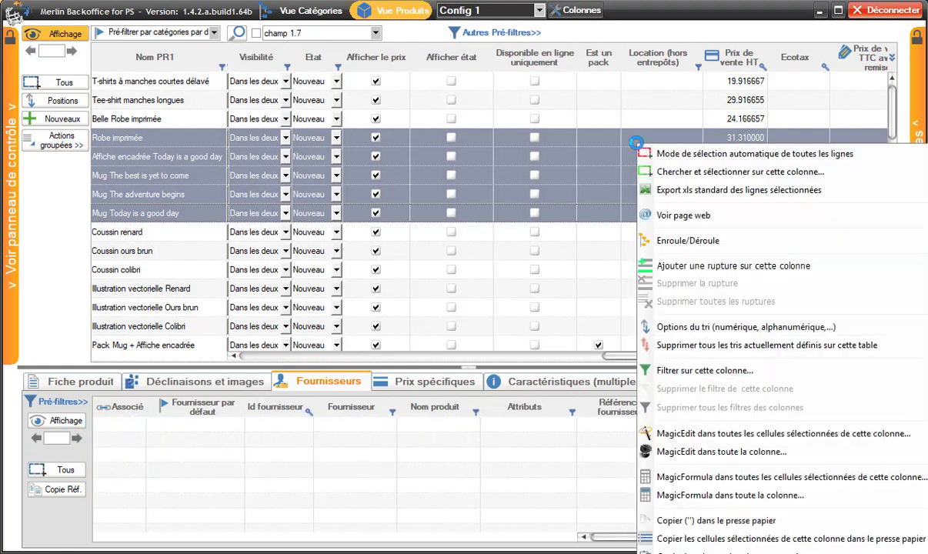
click(722, 477)
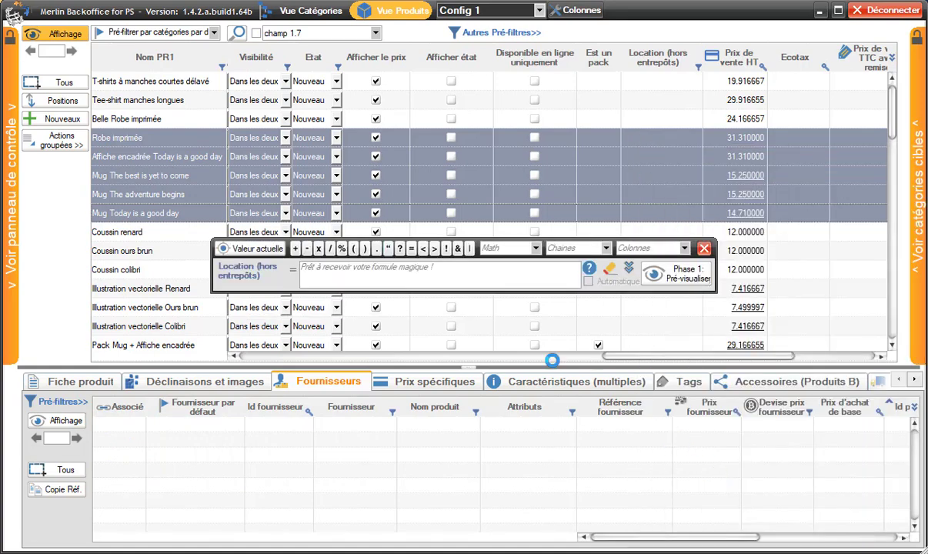
text(999)
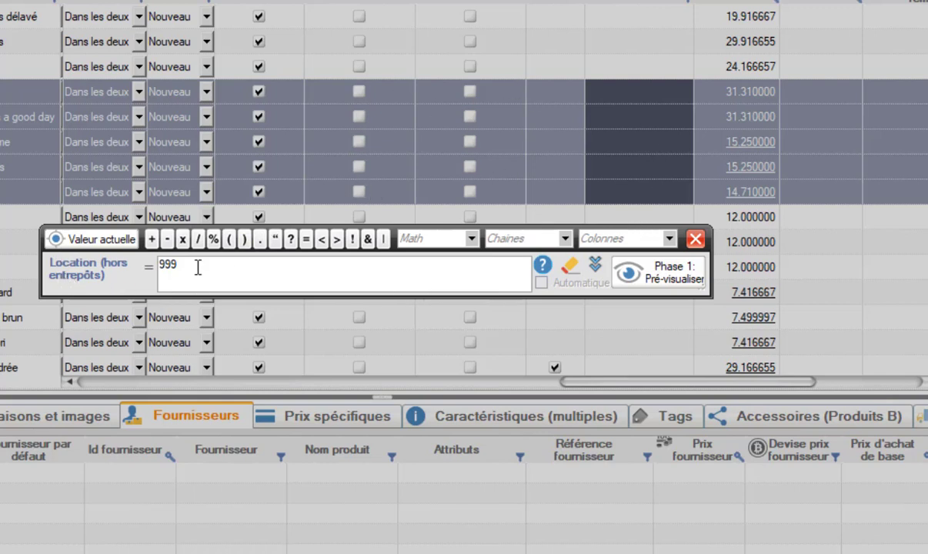
drag(193, 269, 148, 266)
key(Delete)
click(695, 239)
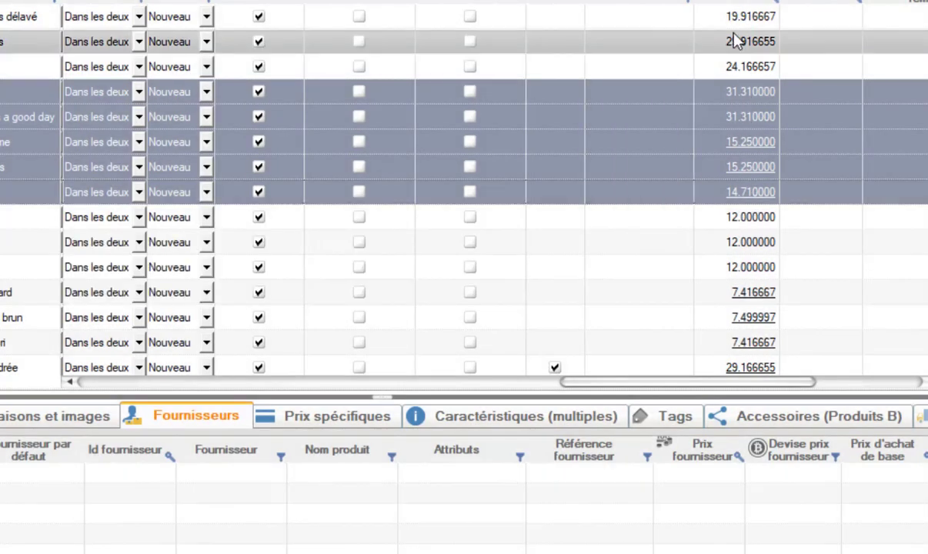
Reopen MagicFormula on the selected Prix de vente HT cells to review its formula, and close it.
right_click(735, 122)
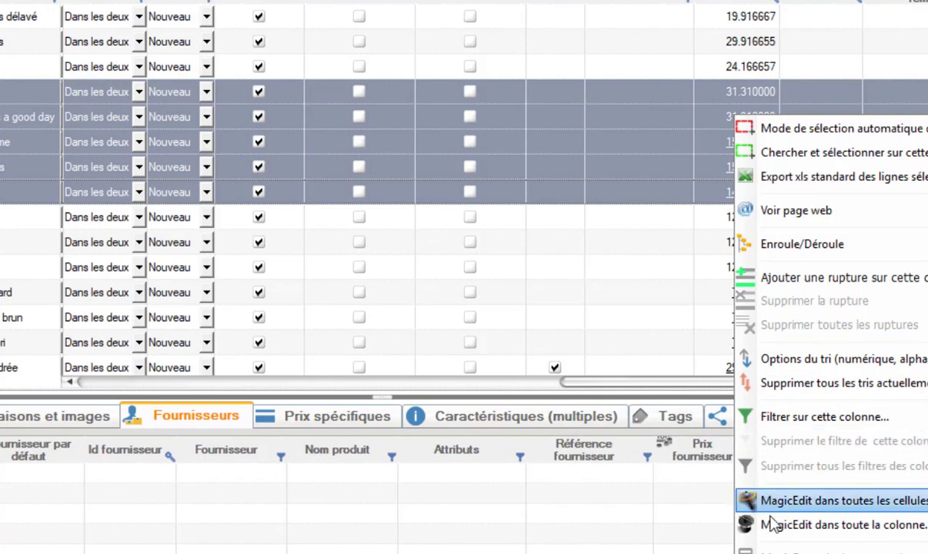
click(808, 551)
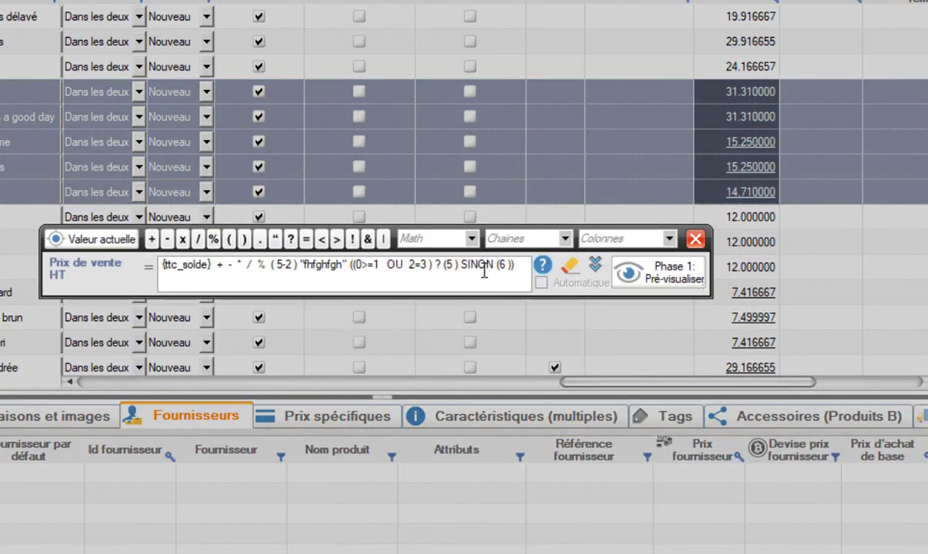
click(695, 239)
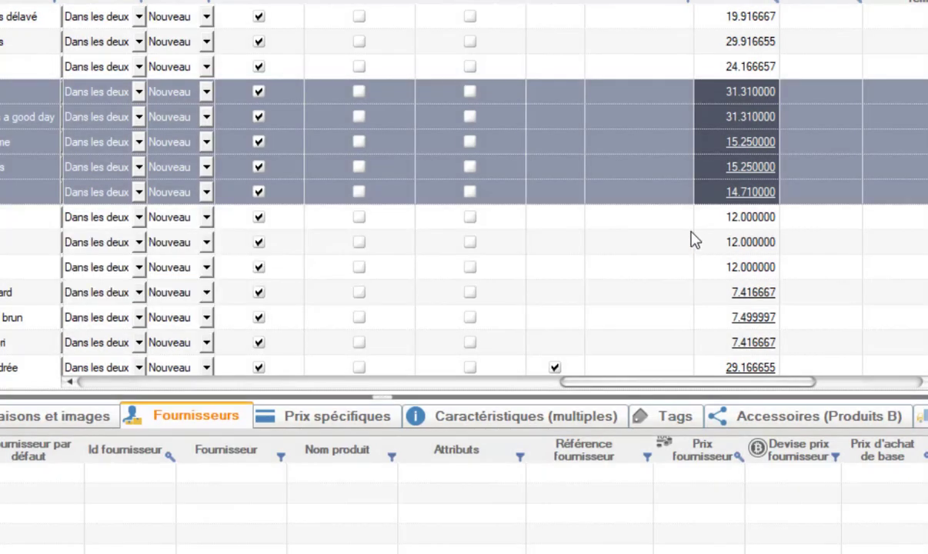
Open MagicFormula on the selected Location (hors entrepôts) cells and build the formula {name__ps_product_lang} + {reference__ps_product}.
right_click(605, 117)
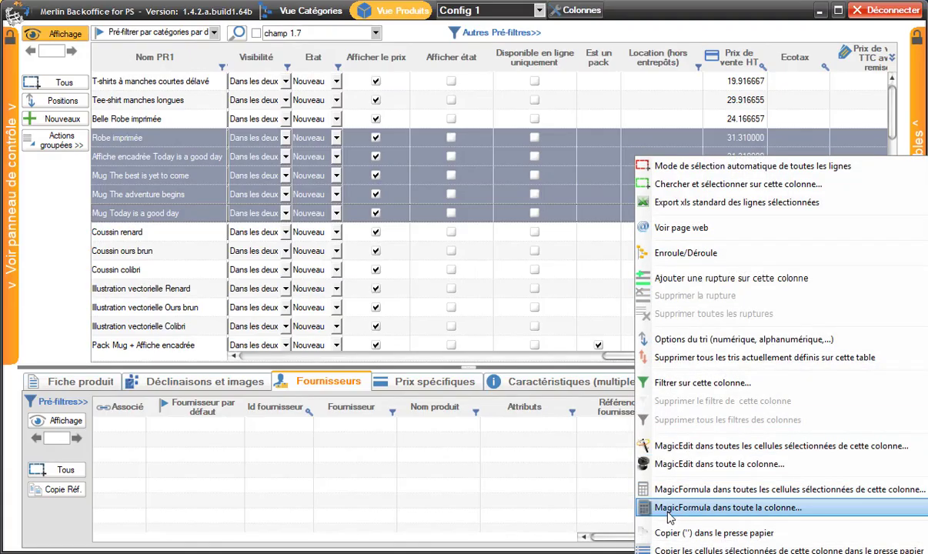
click(668, 490)
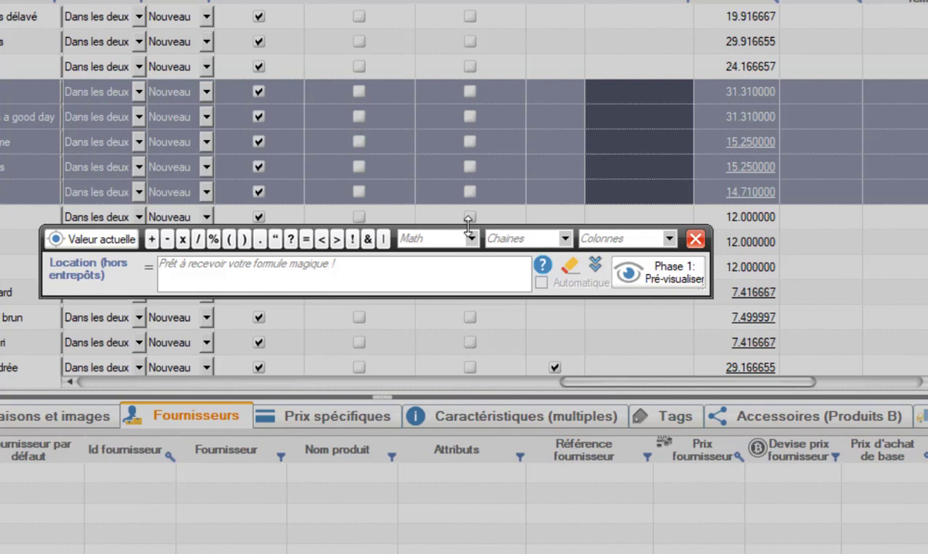
click(671, 241)
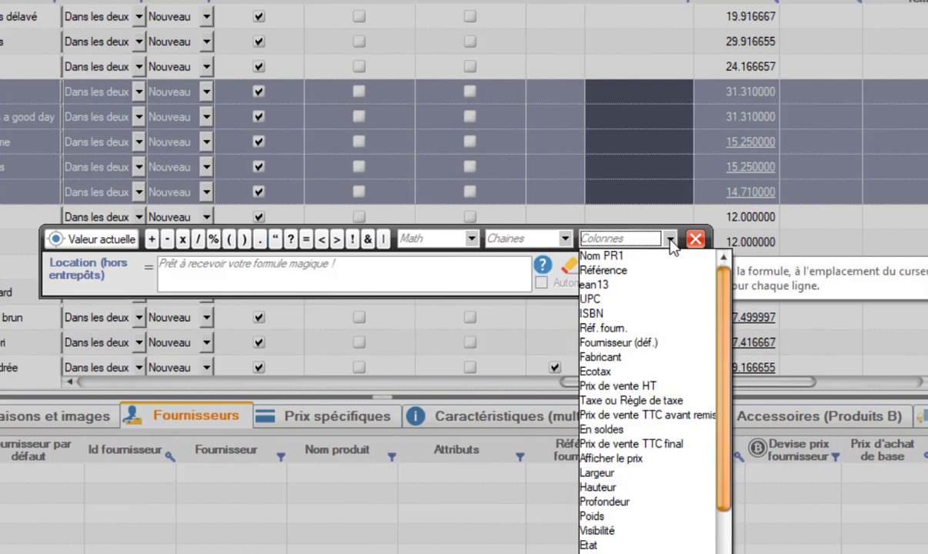
click(606, 259)
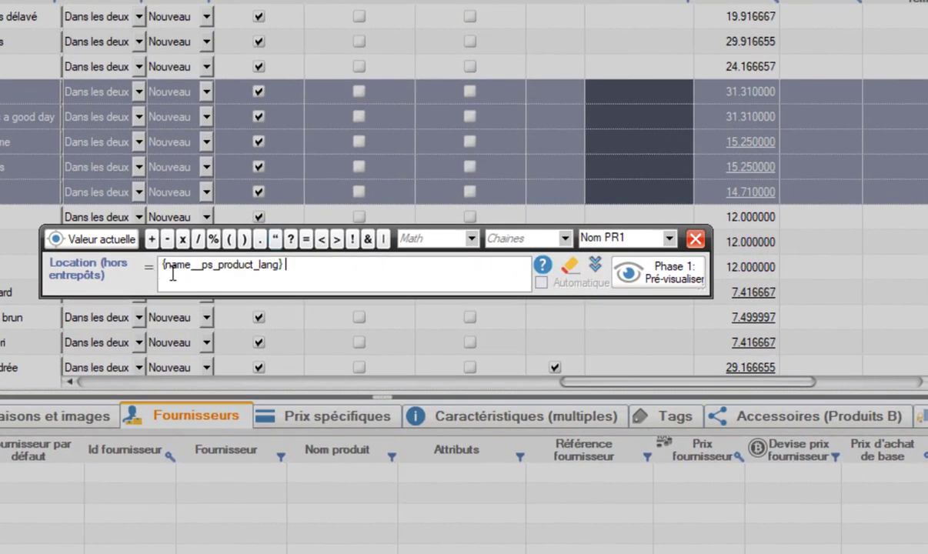
click(665, 239)
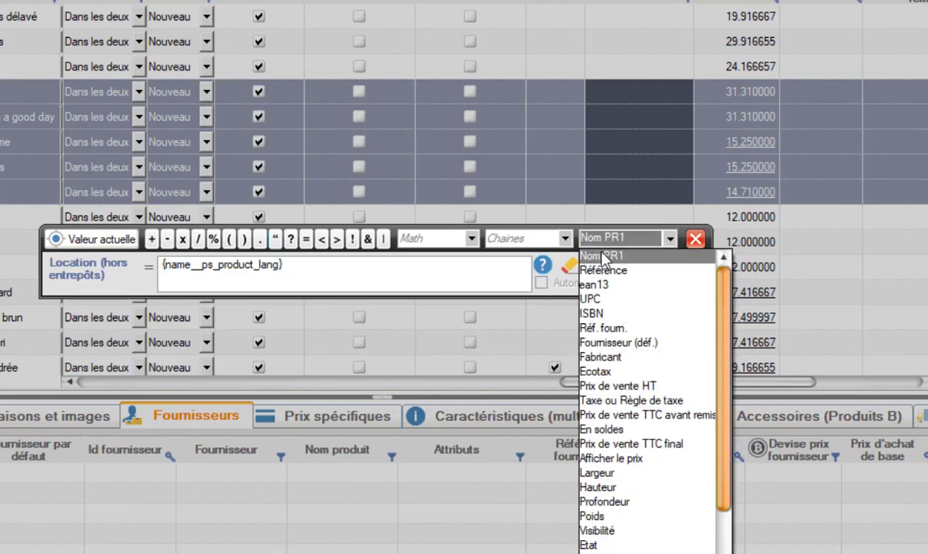
click(295, 265)
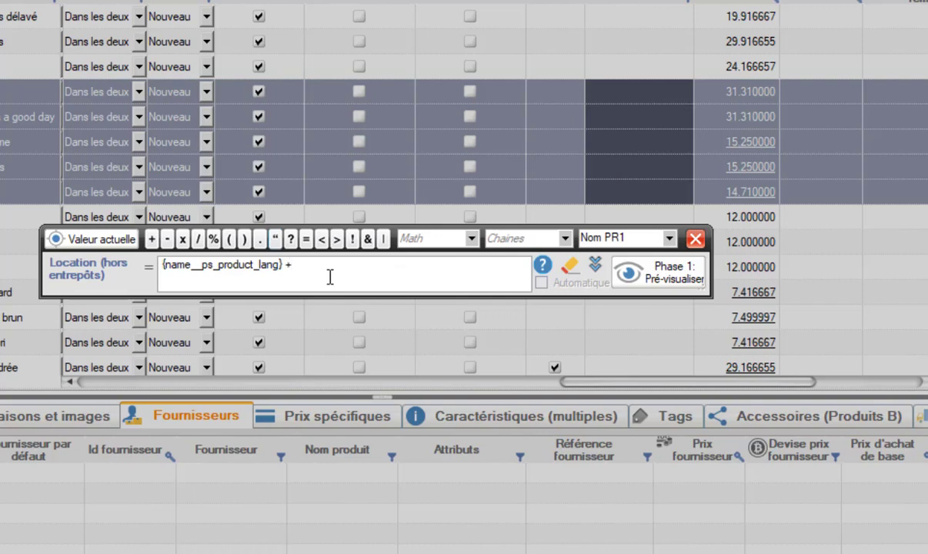
click(669, 238)
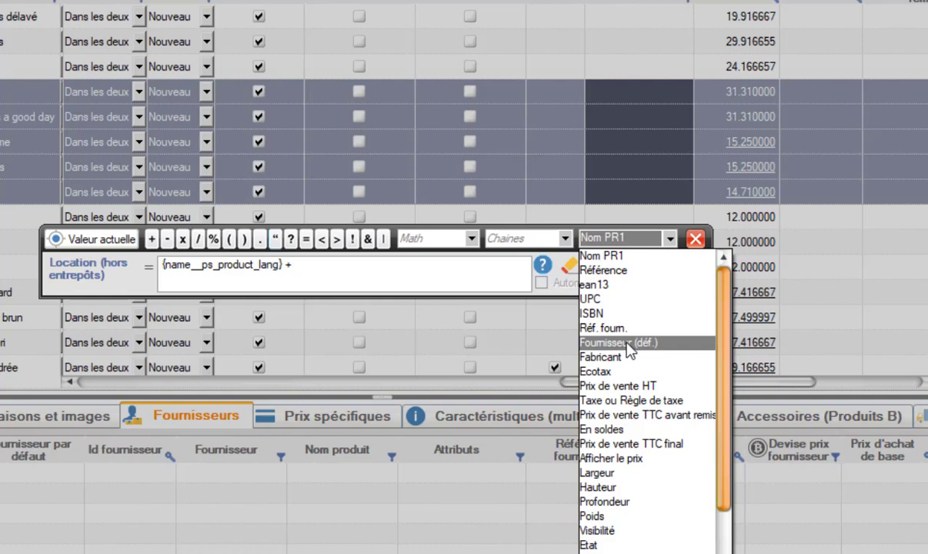
click(616, 271)
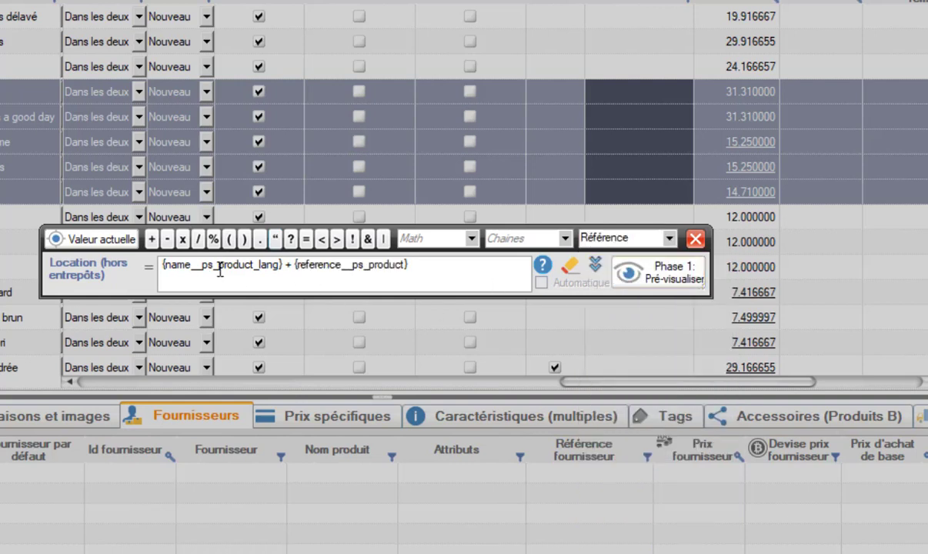
Preview the name-plus-reference formula on the selected rows, validate the result and close the formula.
click(679, 282)
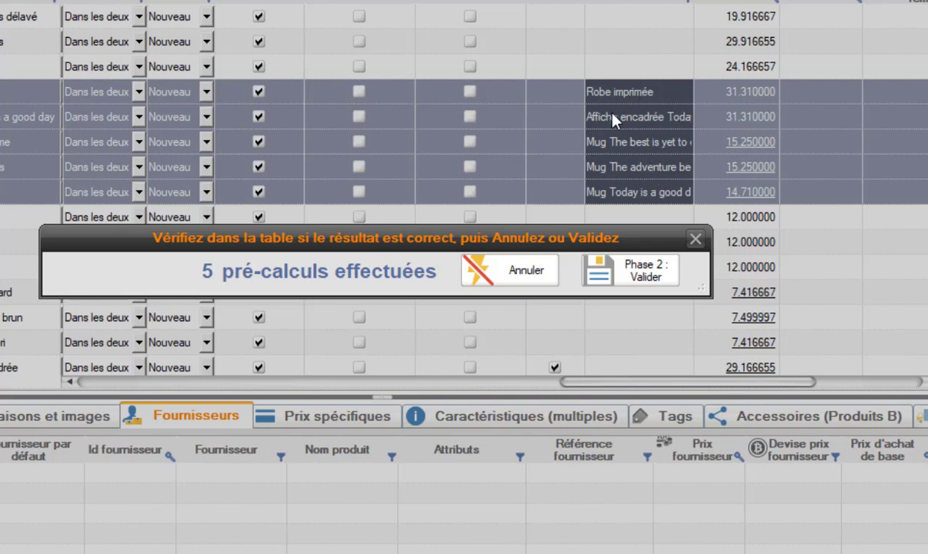
click(656, 274)
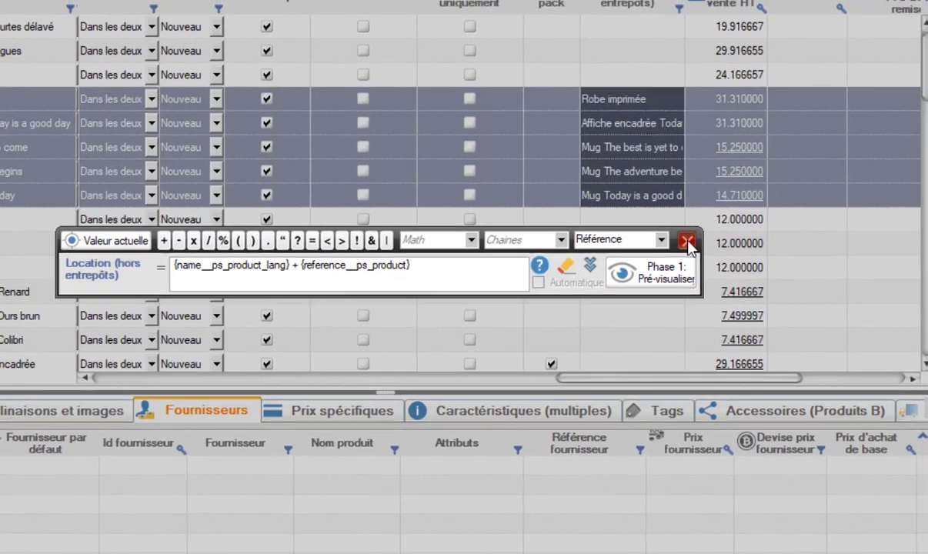
click(687, 242)
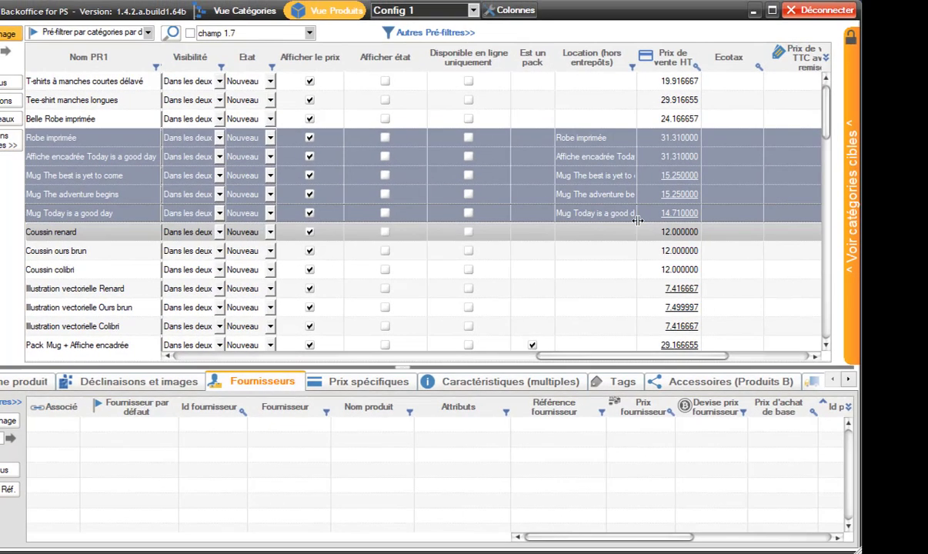
Widen the Location (hors entrepôts) column and compare its combined texts with the values in the Référence column.
drag(724, 218, 736, 209)
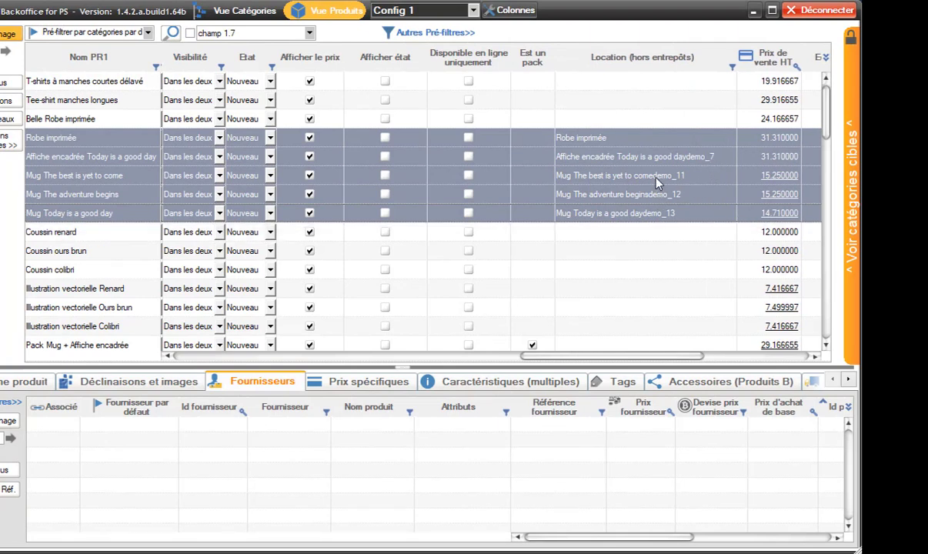
click(599, 185)
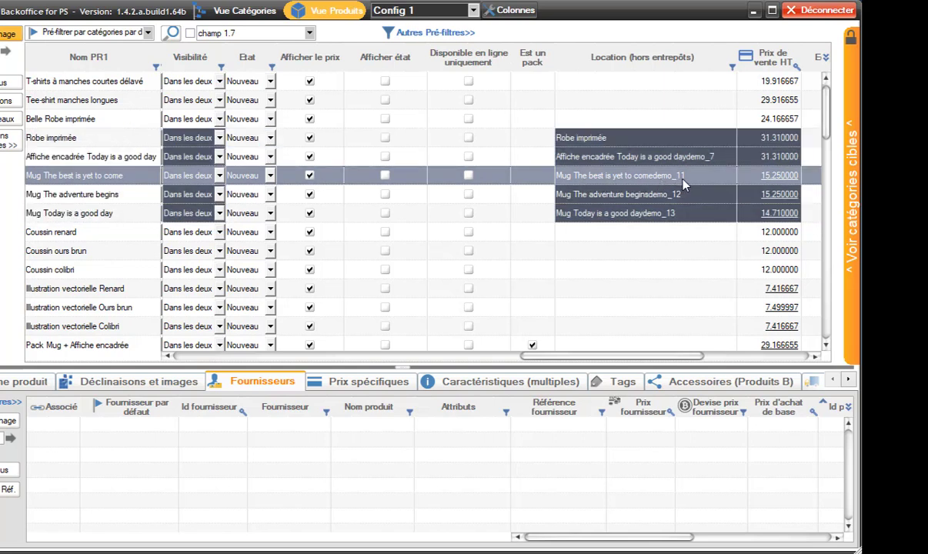
drag(663, 358, 424, 313)
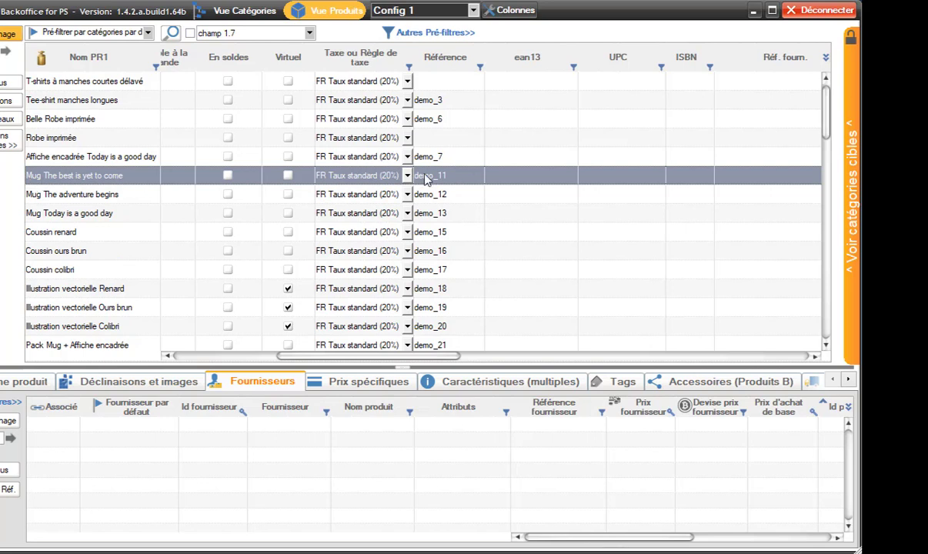
drag(444, 363, 715, 367)
drag(561, 129, 561, 217)
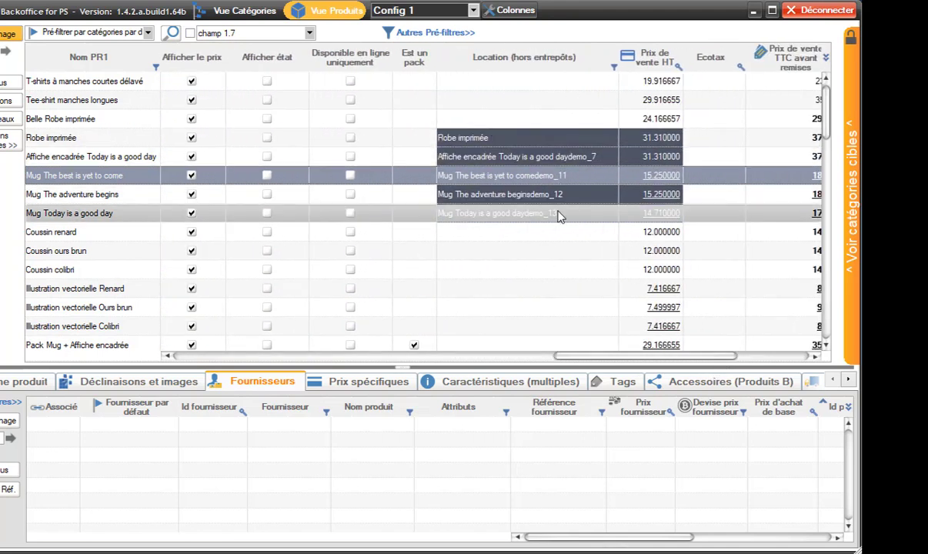
drag(548, 214, 479, 141)
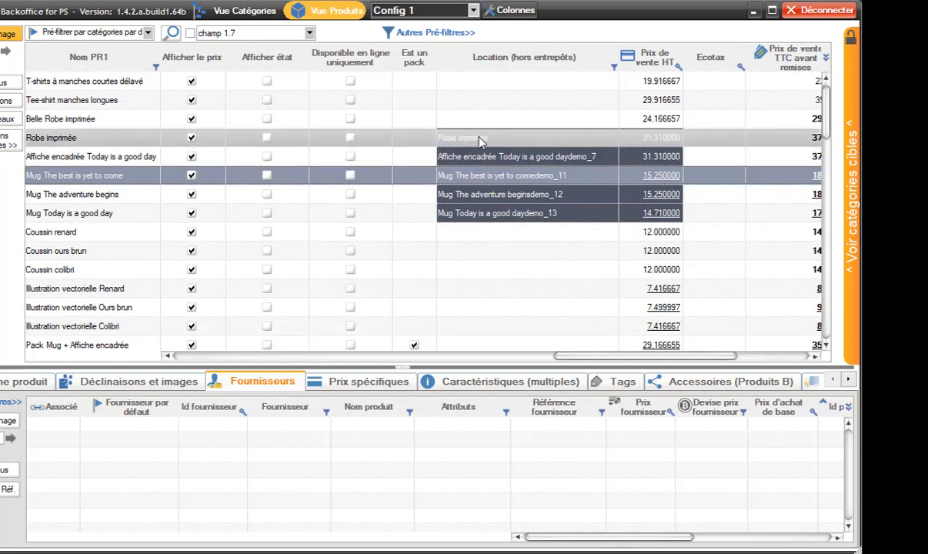
Reopen MagicFormula on the selected Location (hors entrepôts) cells with the formula {name__ps_product_lang} + {reference__ps_product}.
right_click(478, 140)
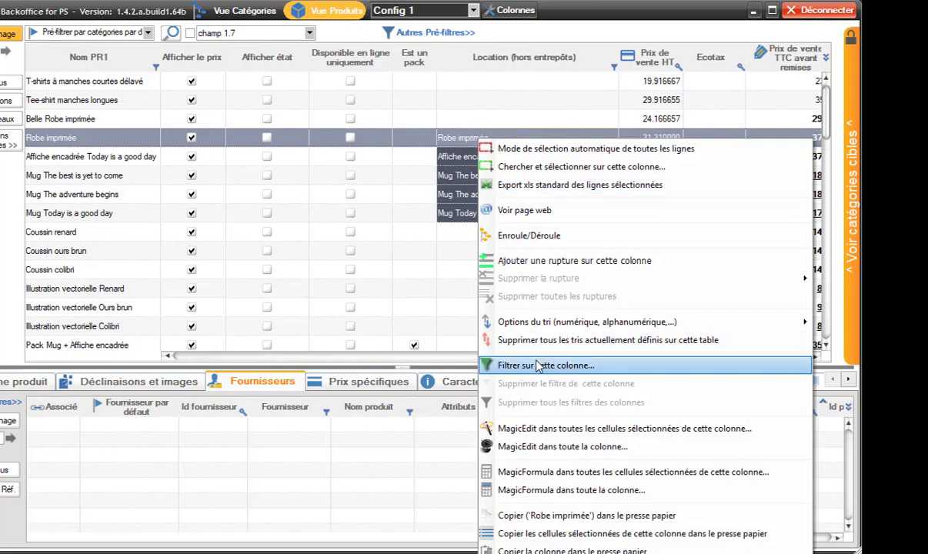
click(528, 479)
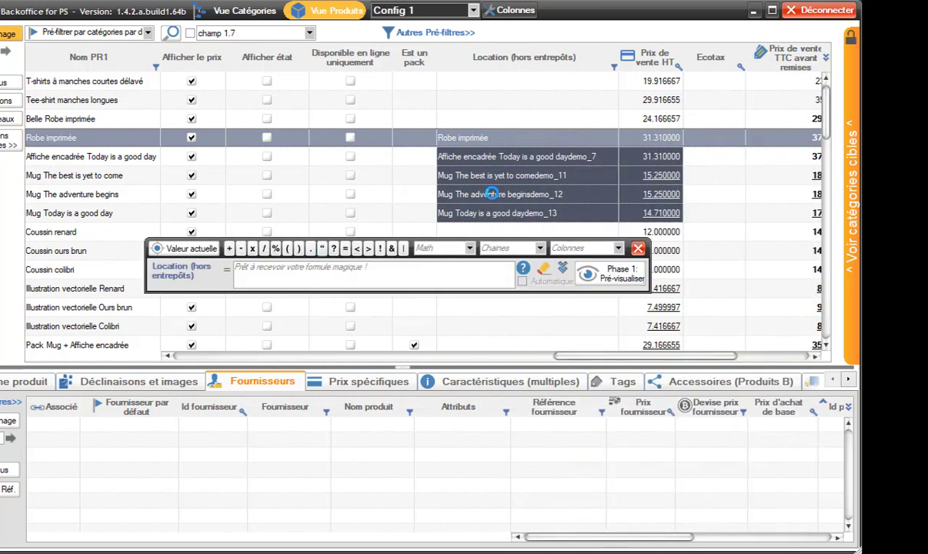
double_click(331, 267)
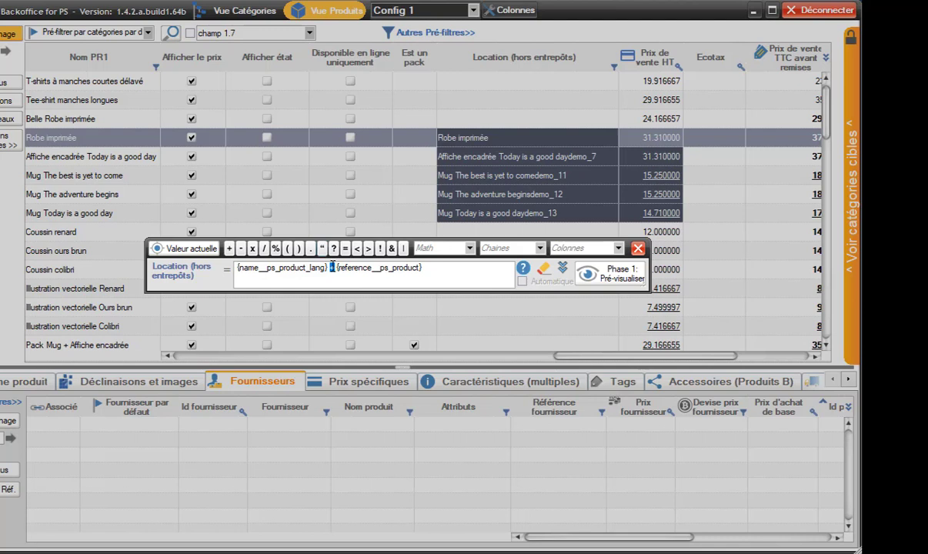
Examine the full list of string functions, from Asc() to VérifieExpressionRégulière(,) and beyond, and close the list.
click(541, 249)
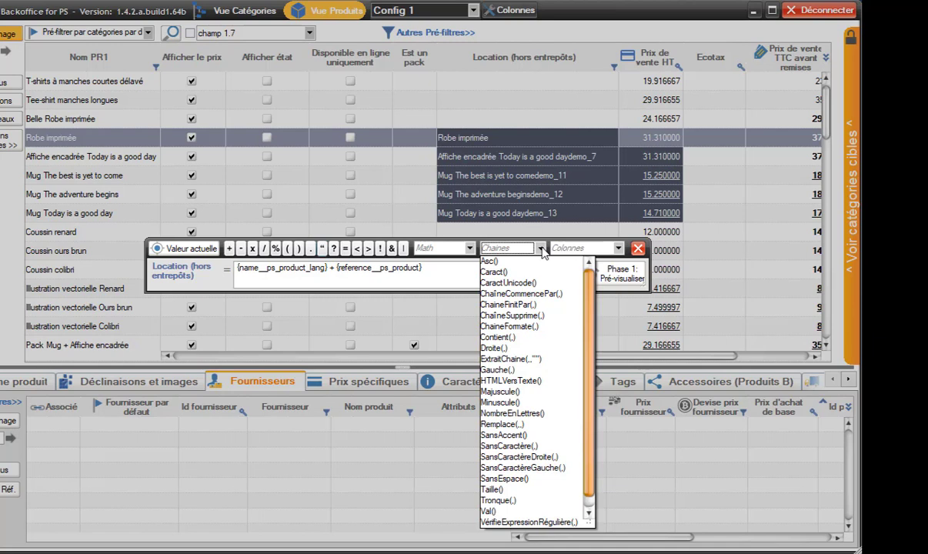
scroll(589, 308, down, 1)
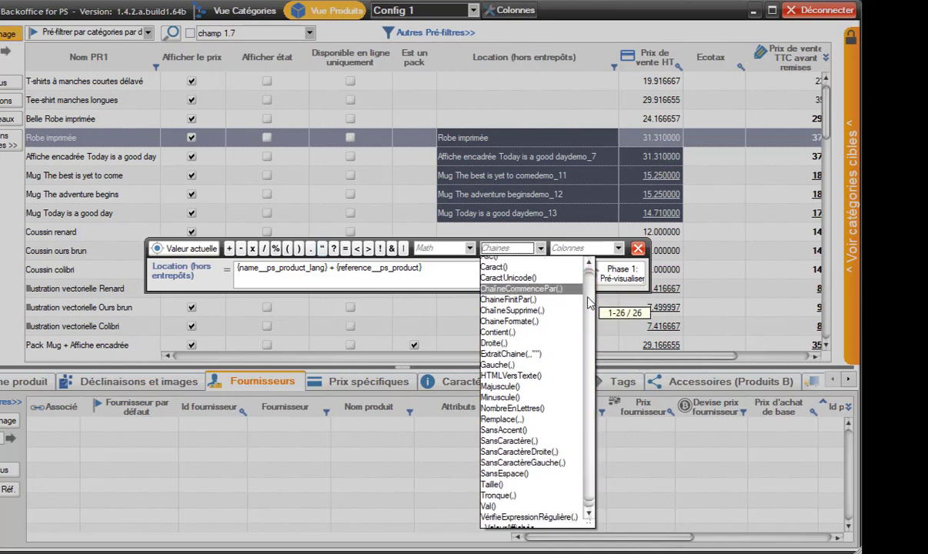
scroll(590, 304, up, 1)
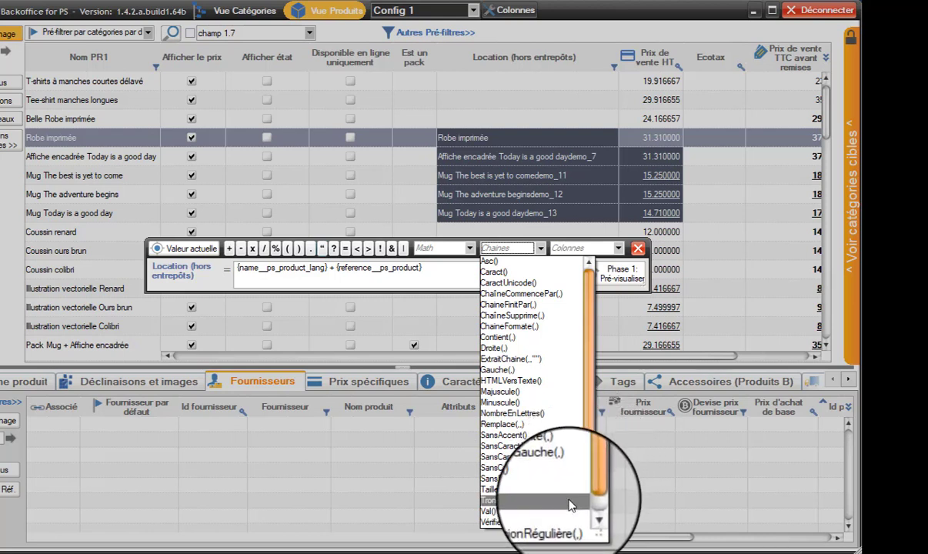
drag(588, 476, 588, 497)
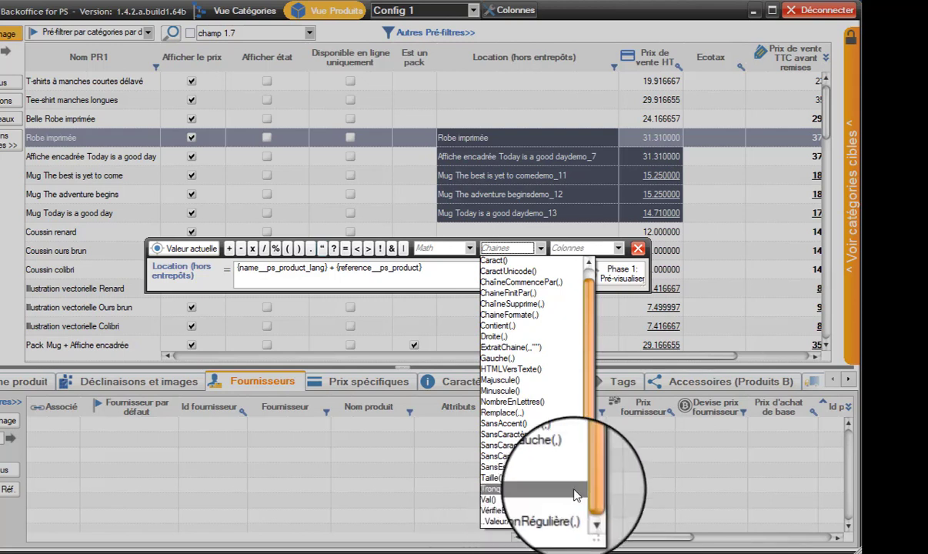
scroll(556, 415, up, 1)
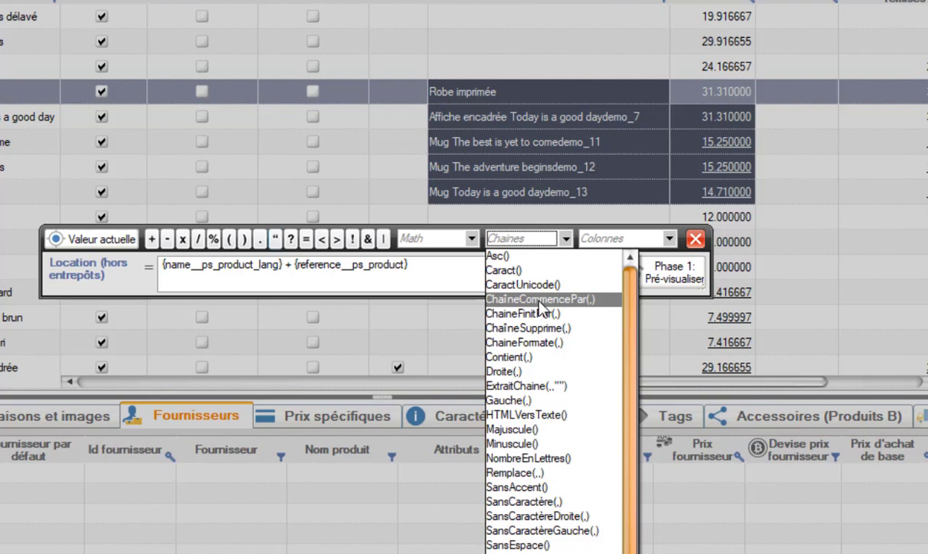
click(413, 259)
Append + and the Largeur column, {width__ps_product}, to the end of the Location formula.
click(427, 265)
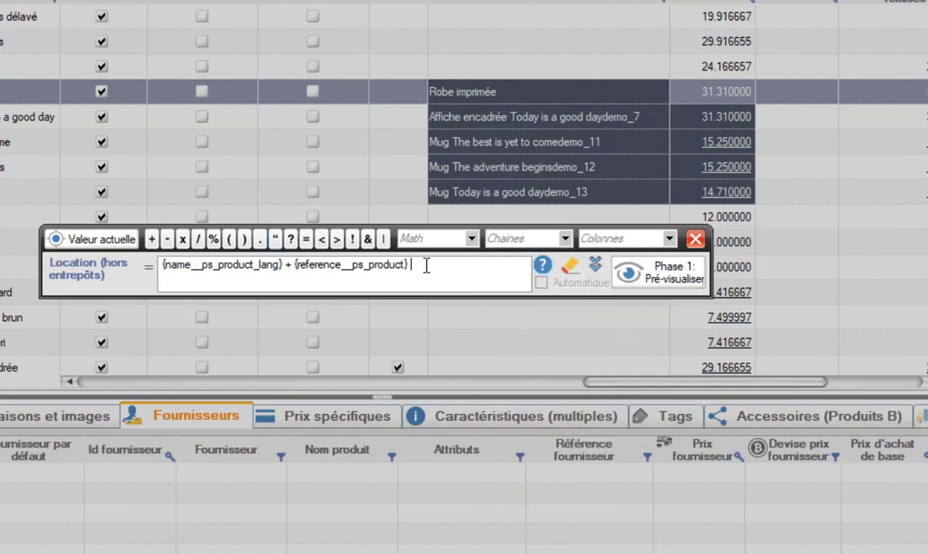
text(+)
click(628, 239)
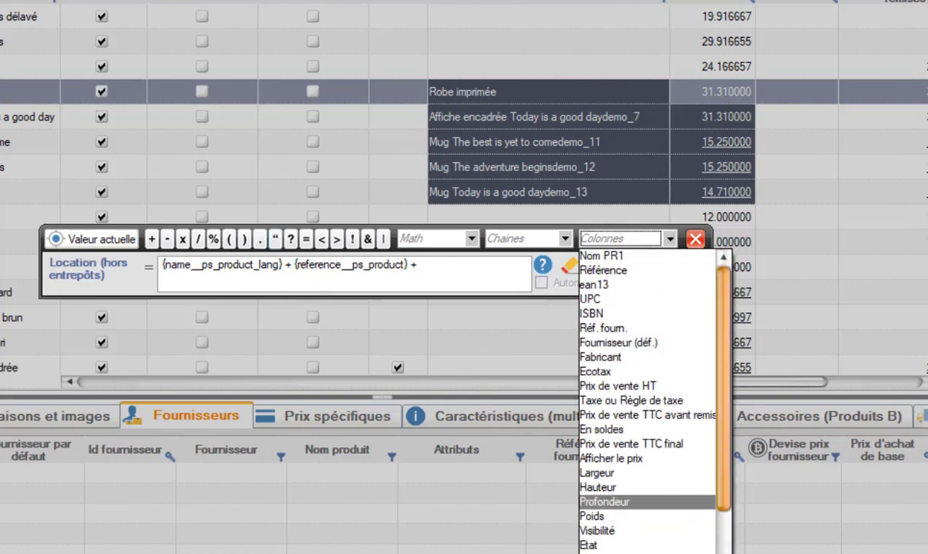
click(608, 479)
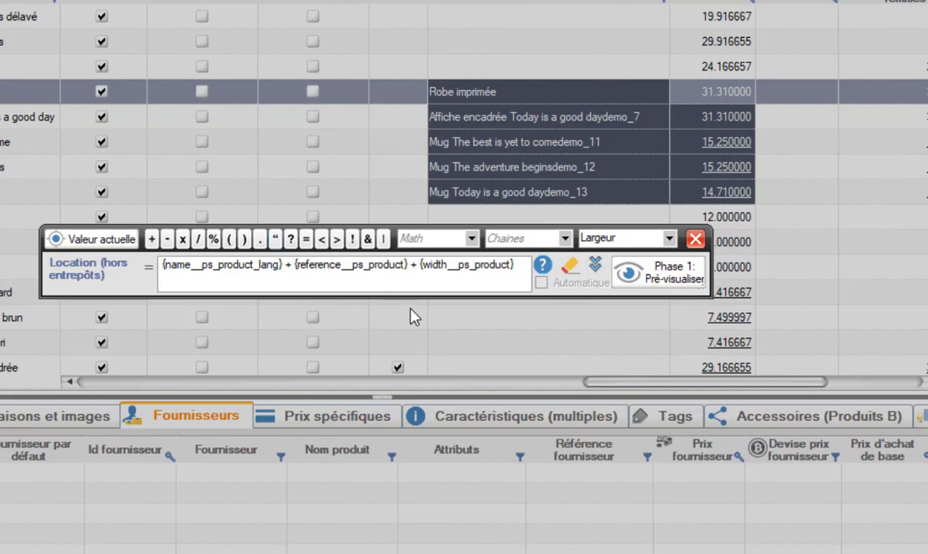
Insert the quoted text " toto ", with a space on each side of the word, before {reference__ps_product} in the formula.
click(295, 264)
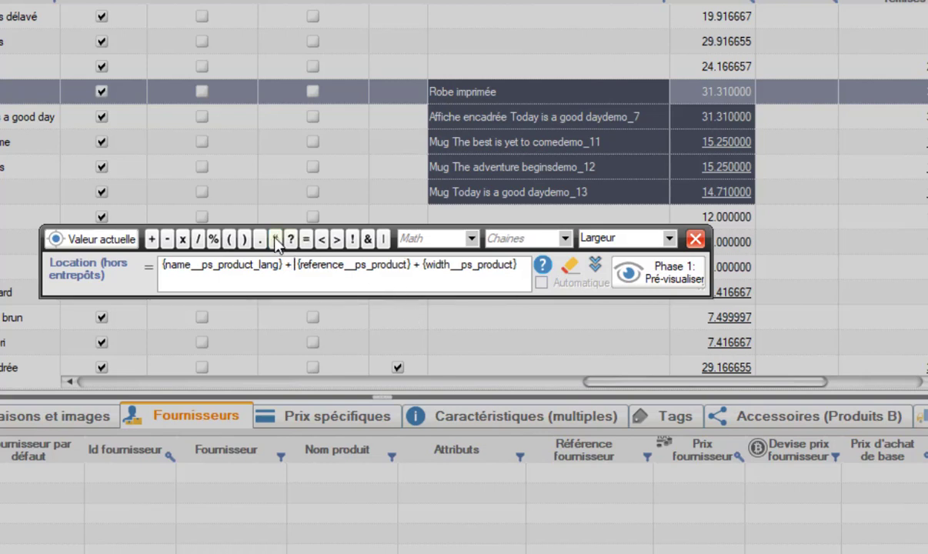
click(277, 239)
click(277, 239)
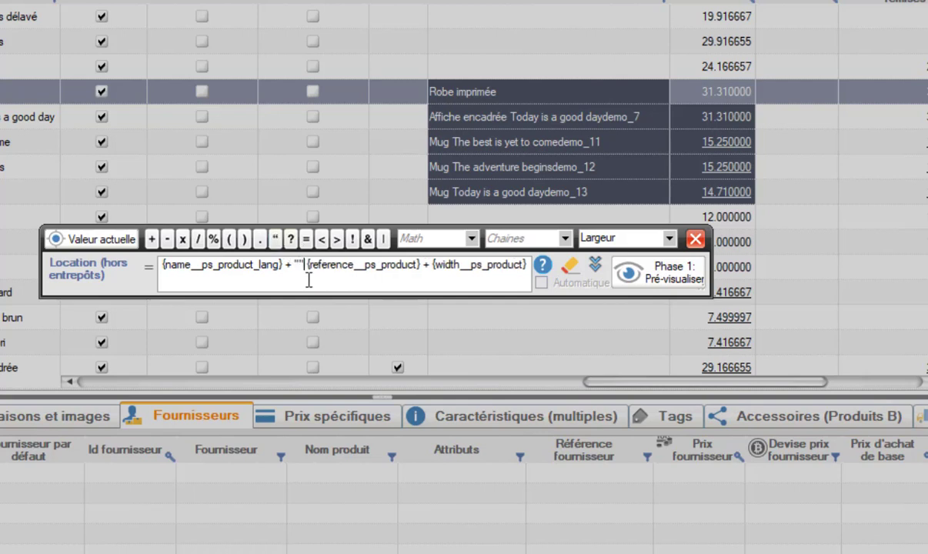
text(toto)
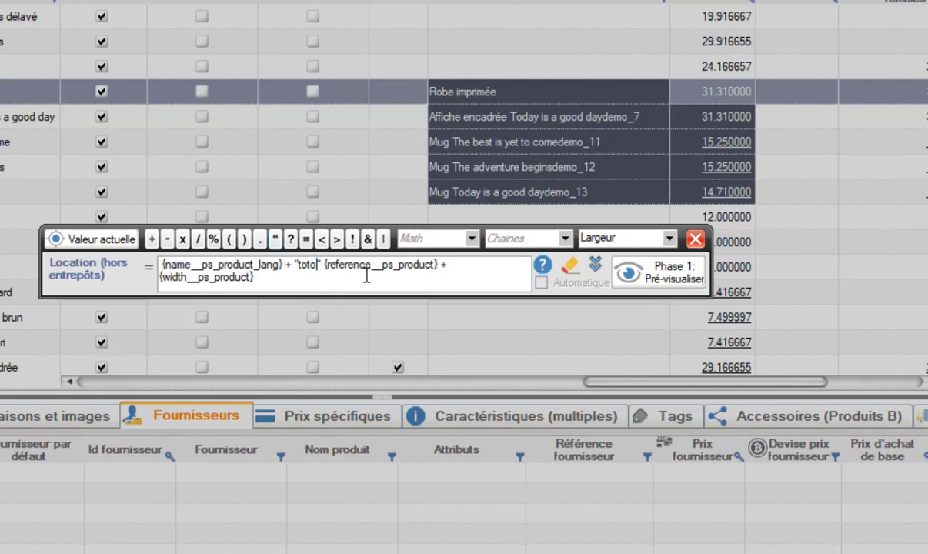
key(space)
key(Left)
key(Left)
key(Left)
key(Left)
key(Left)
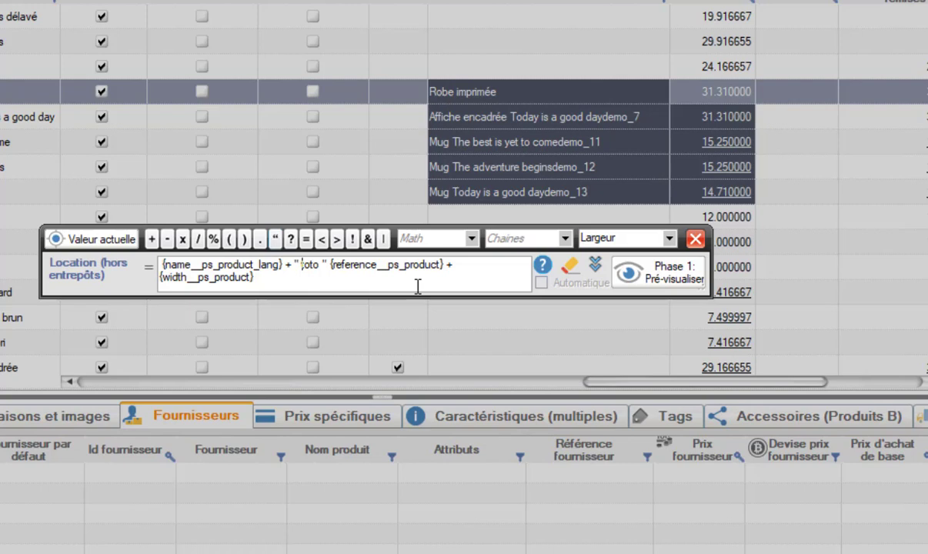
Try previewing the formula, add a + operator between " toto " and {reference__ps_product}, and preview it again.
click(656, 275)
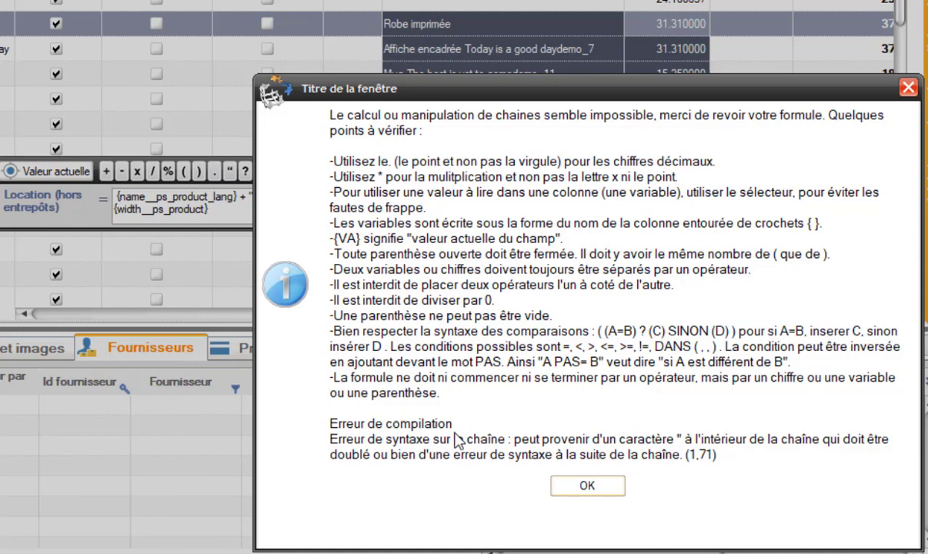
click(592, 493)
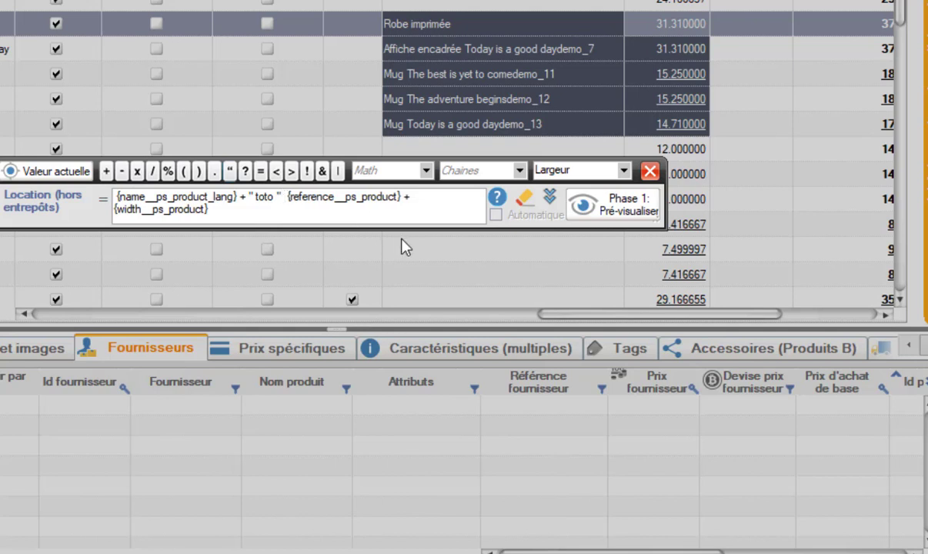
text(+)
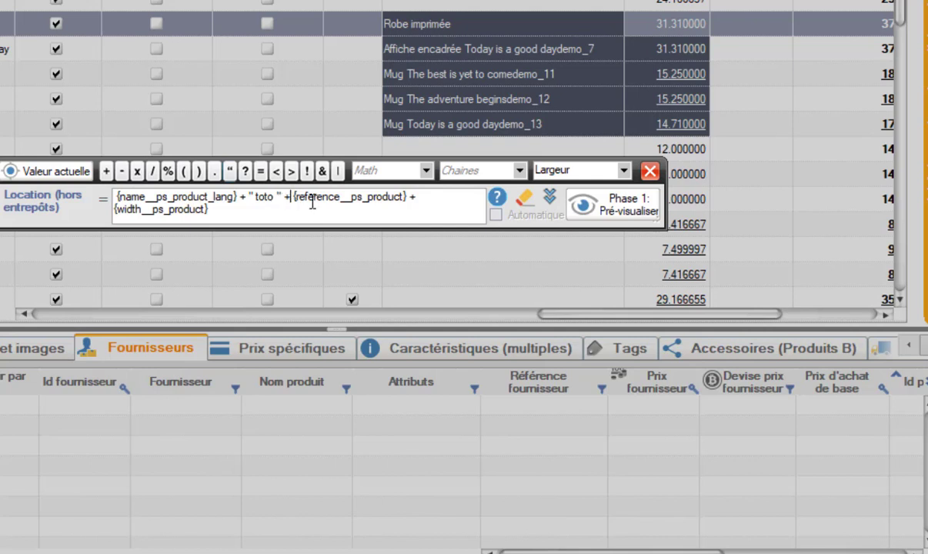
click(626, 211)
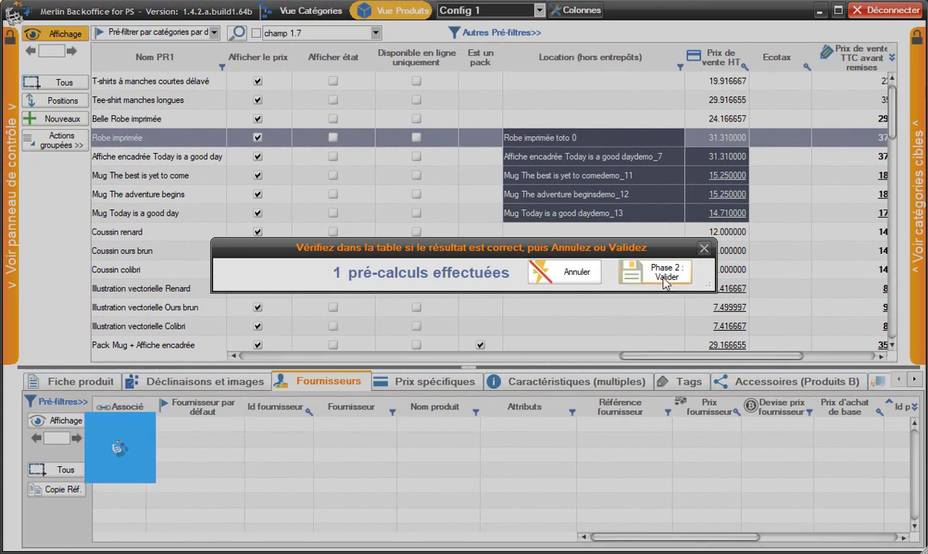
Replace the Location formula with the saved formula Gauche( {VA} ,5), preview its result and cancel the preview.
click(573, 274)
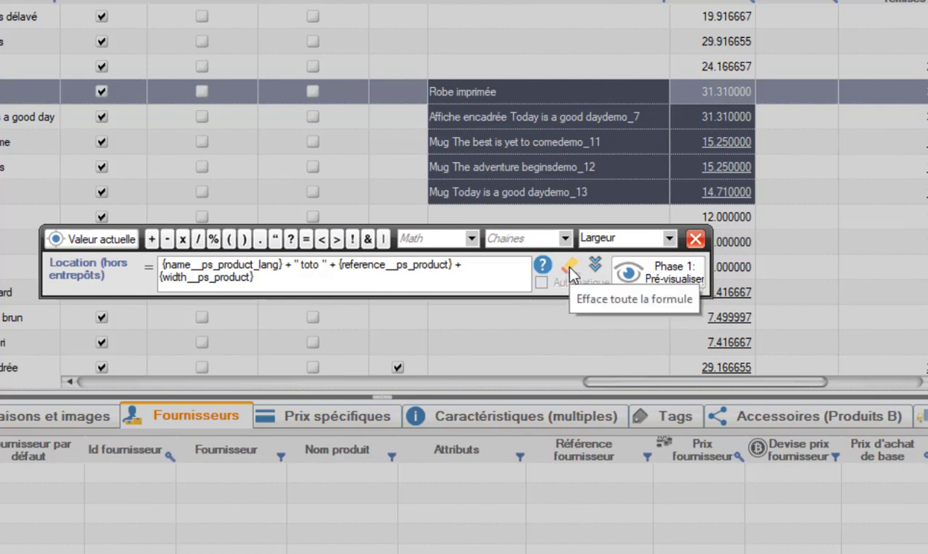
click(571, 271)
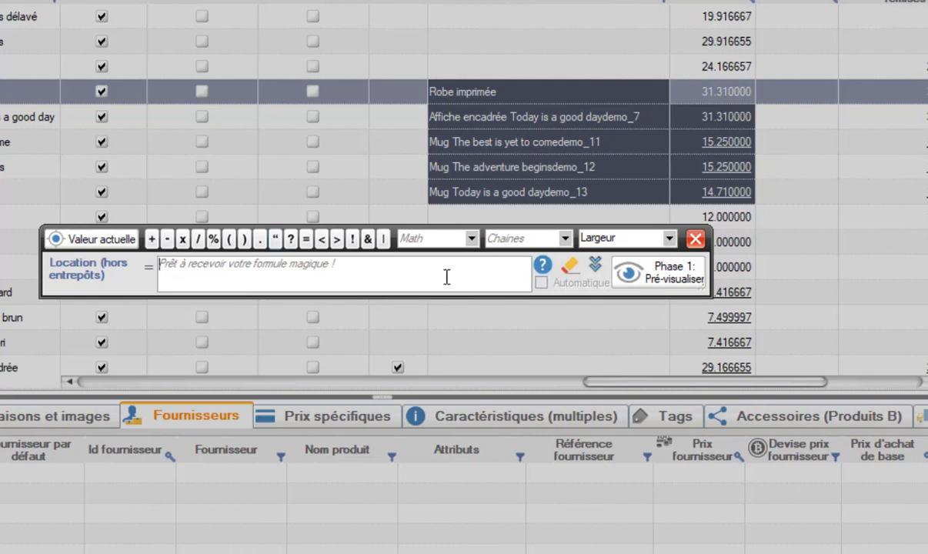
click(597, 267)
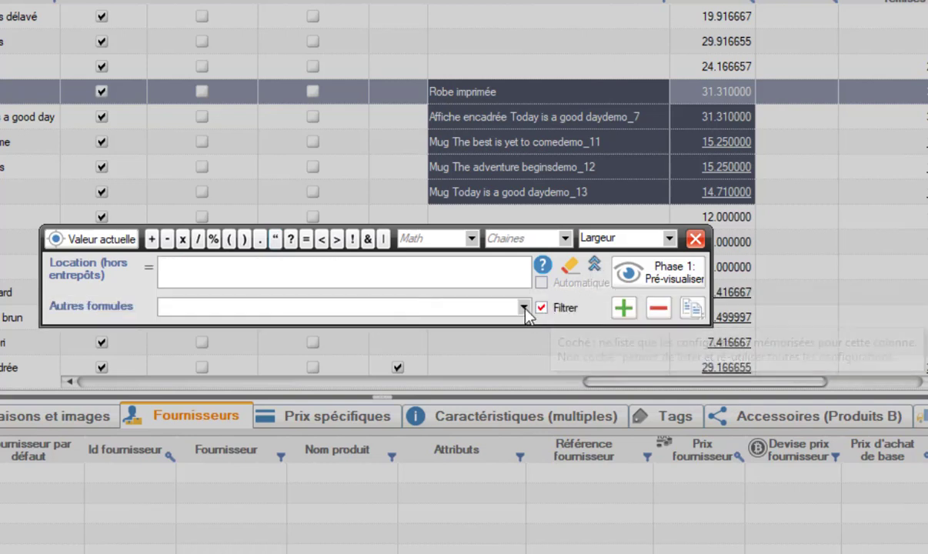
click(524, 308)
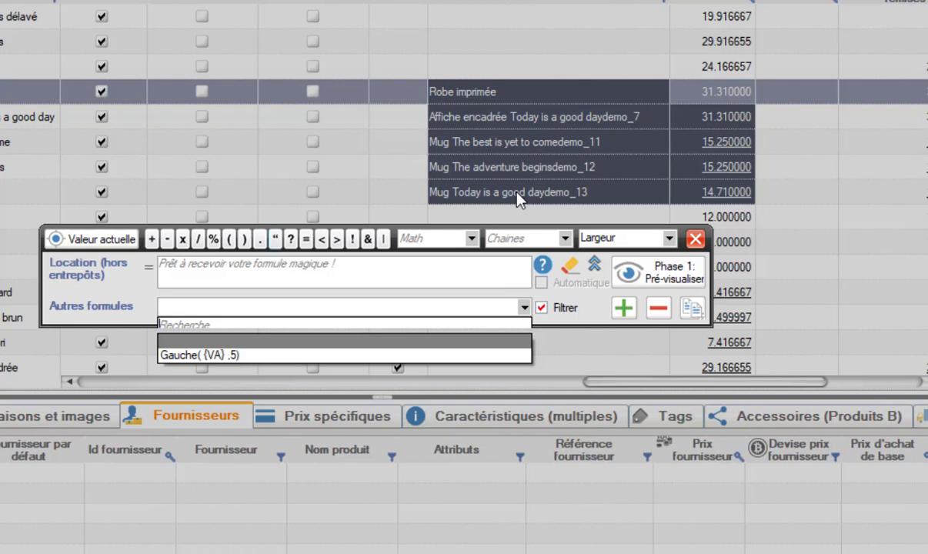
click(216, 356)
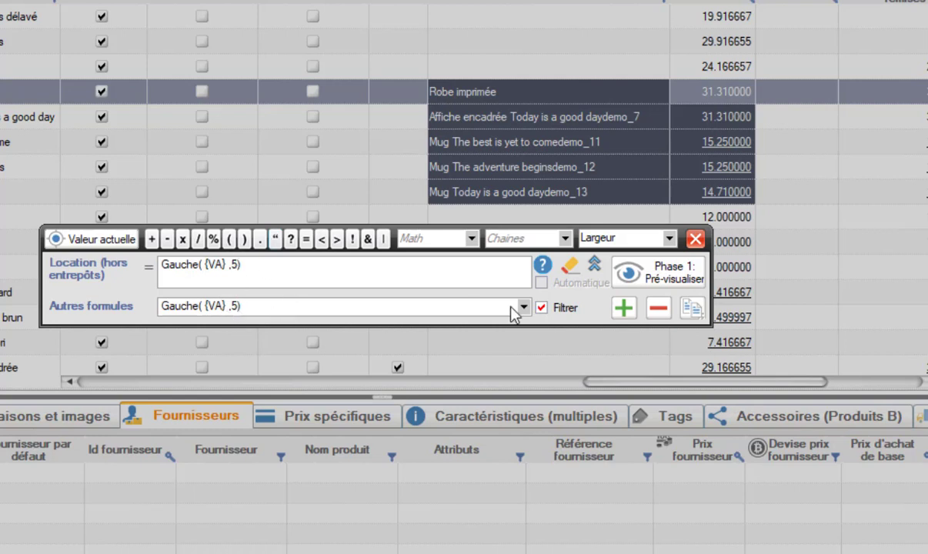
click(679, 276)
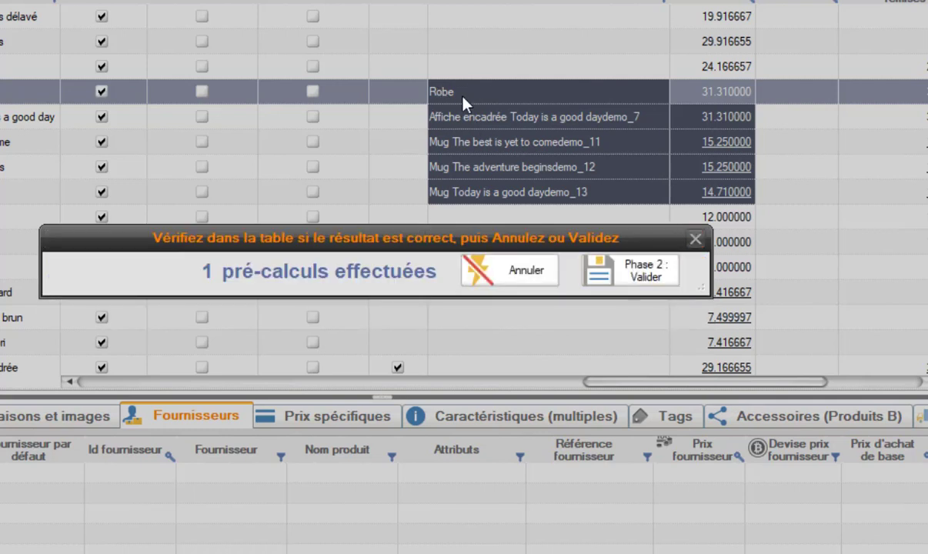
click(485, 262)
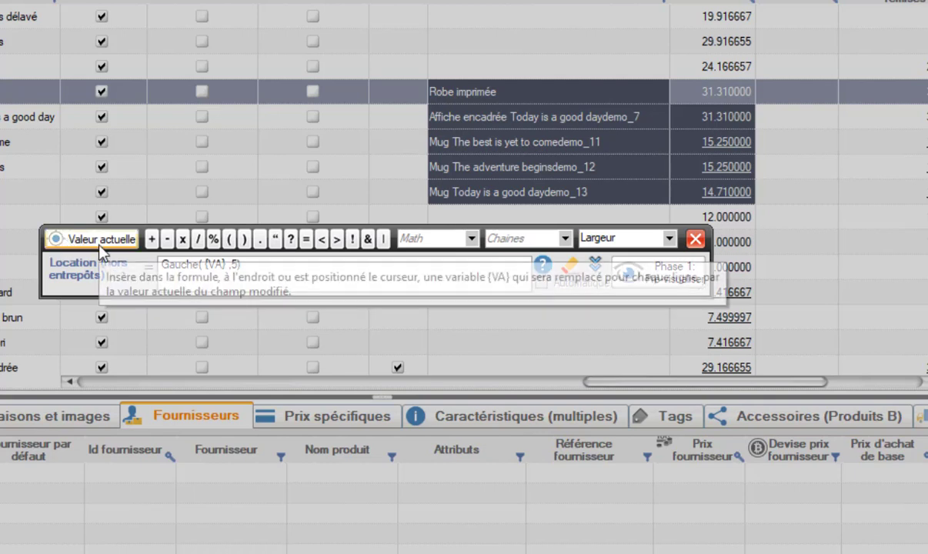
Reopen MagicFormula for the selected Location cells from Robe imprimée to Mug Today is a good day, and preview Gauche( {VA} ,5) without validating it.
click(695, 239)
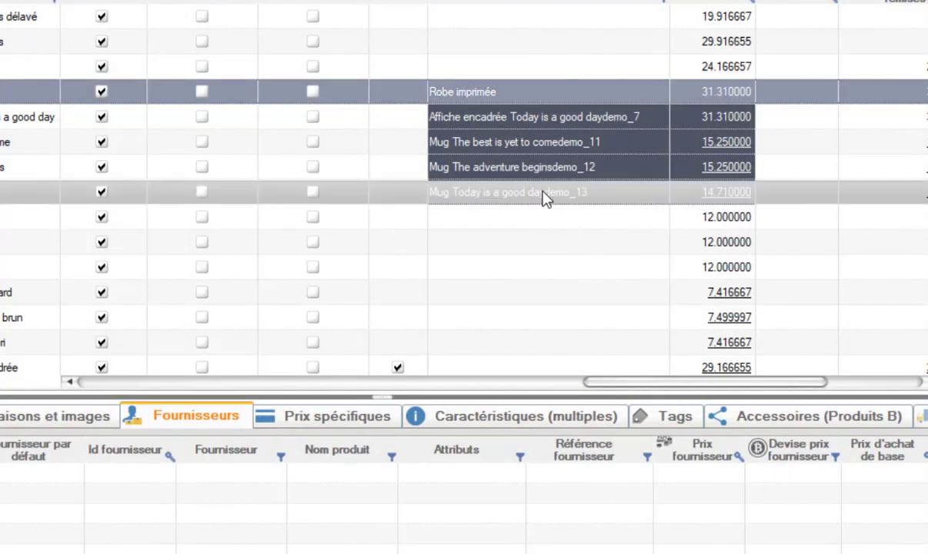
right_click(521, 88)
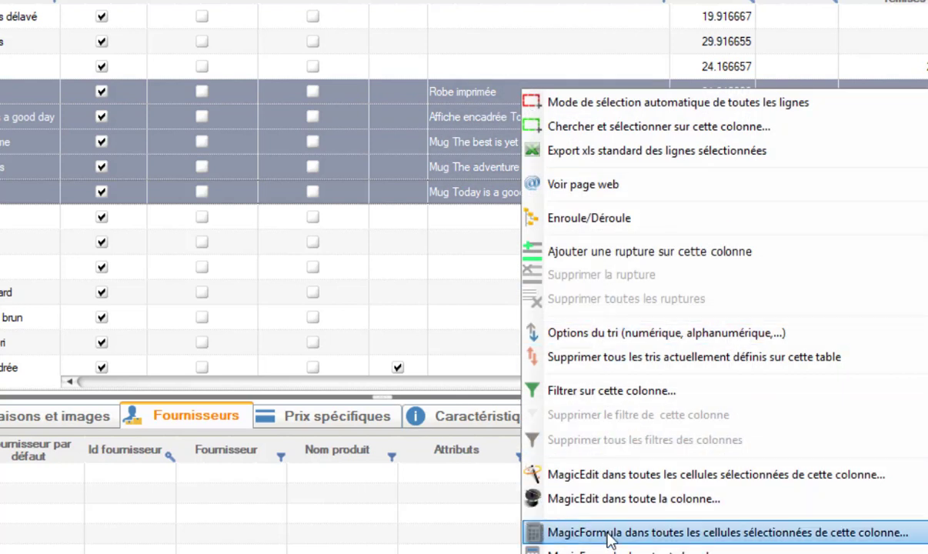
click(573, 531)
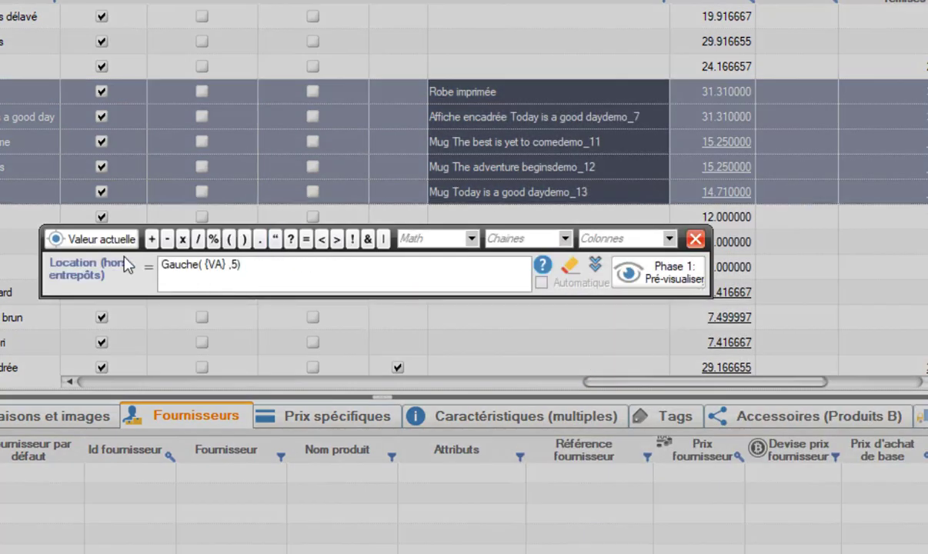
click(660, 268)
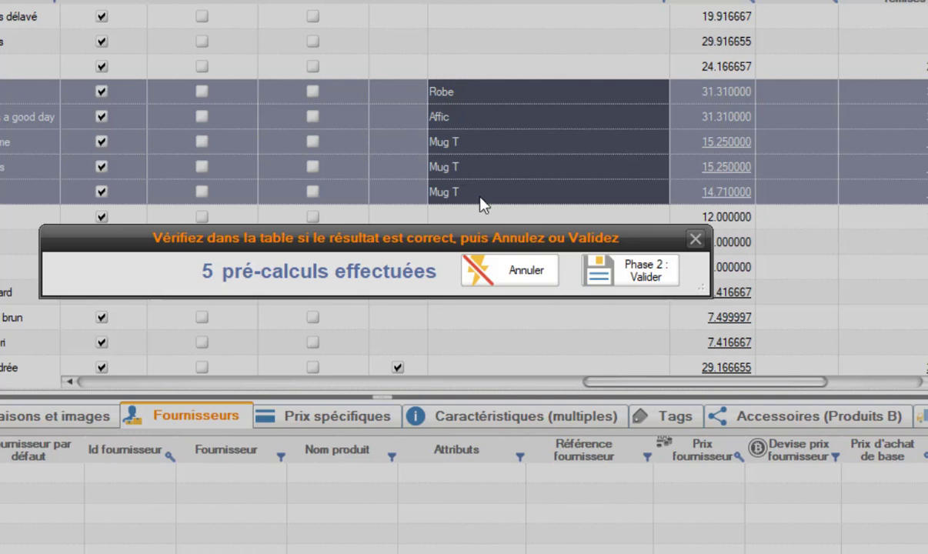
click(524, 276)
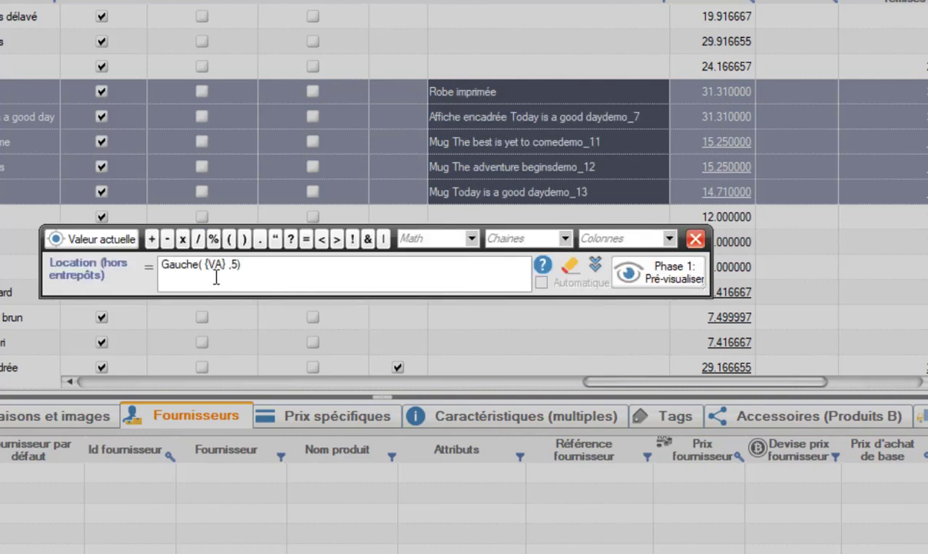
Start a new blank formula for the Location column alongside the saved Gauche( {VA} ,5), and collapse the saved-formula section.
drag(243, 266, 221, 268)
click(258, 265)
click(597, 267)
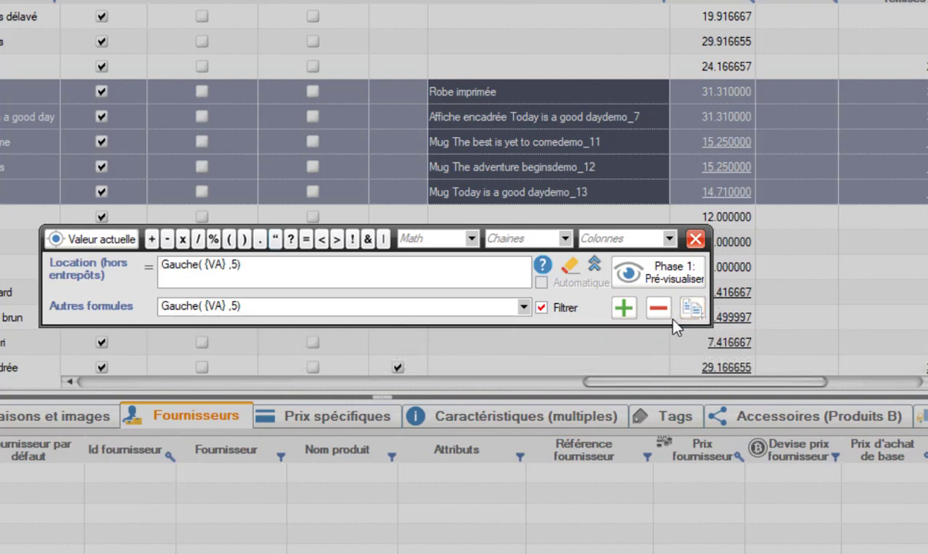
click(625, 310)
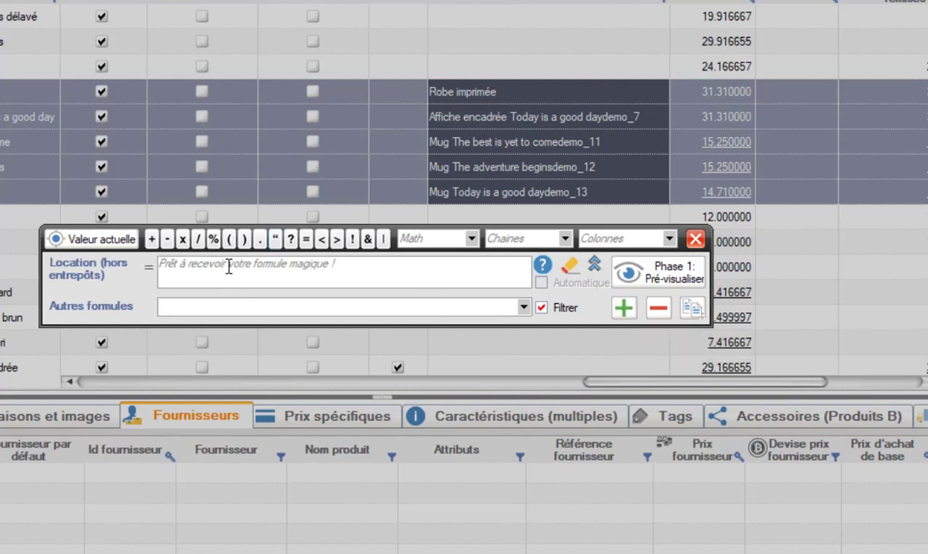
click(595, 266)
click(269, 271)
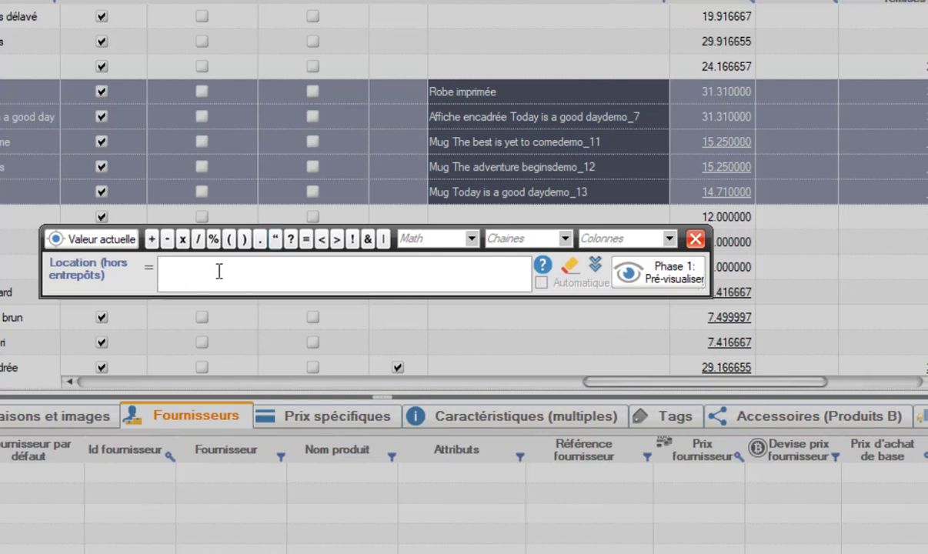
Build the Location formula Droite( {VA} ,3) and preview it on the five selected cells without validating it.
click(566, 239)
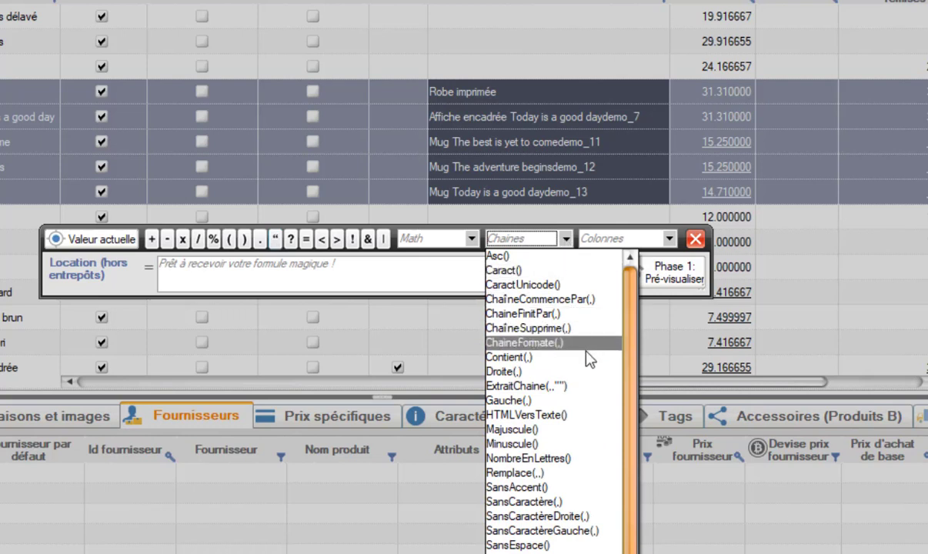
click(504, 373)
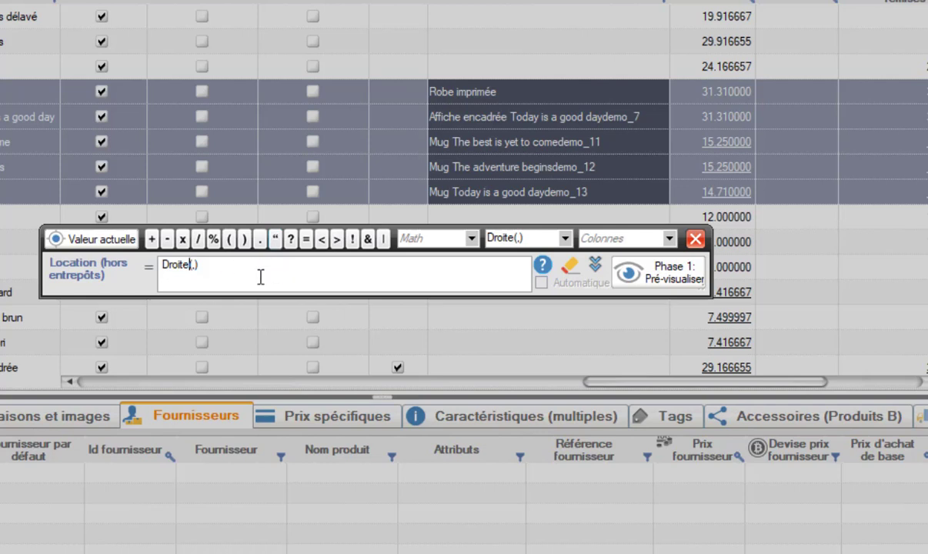
click(115, 240)
text(3)
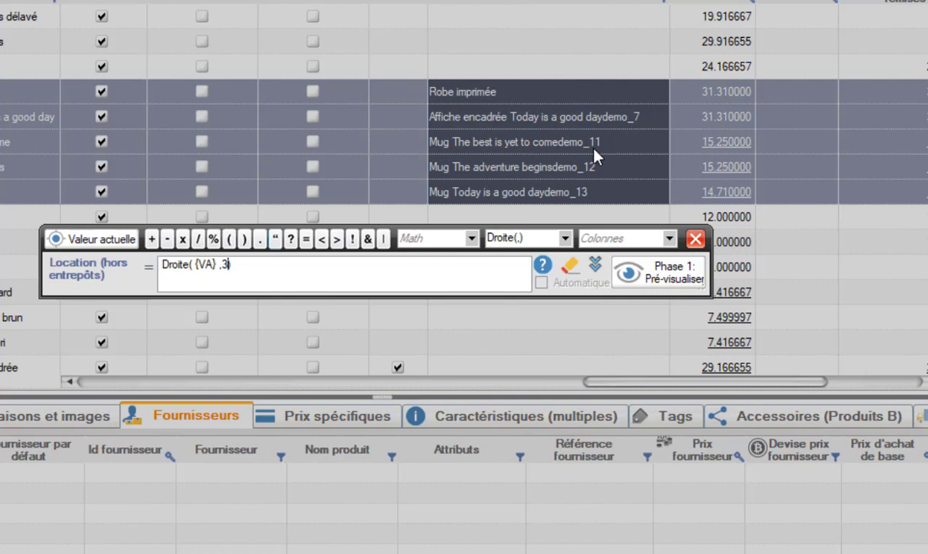
click(670, 271)
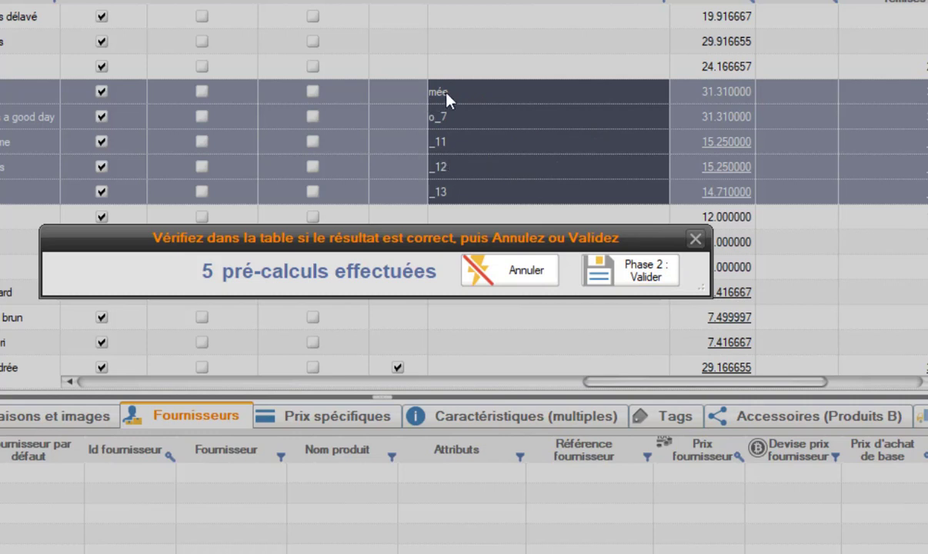
click(485, 269)
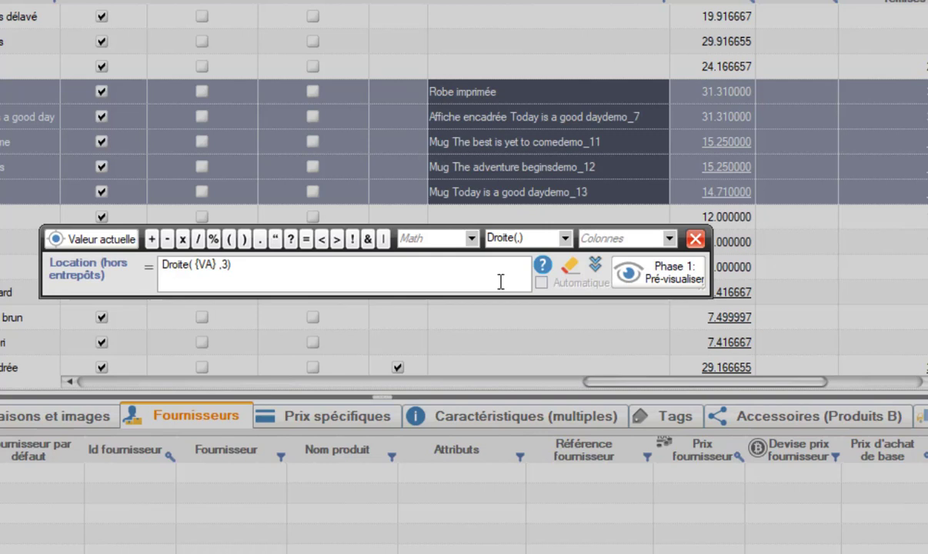
Examine the list of formulas saved for the Location column, and close MagicFormula.
click(598, 269)
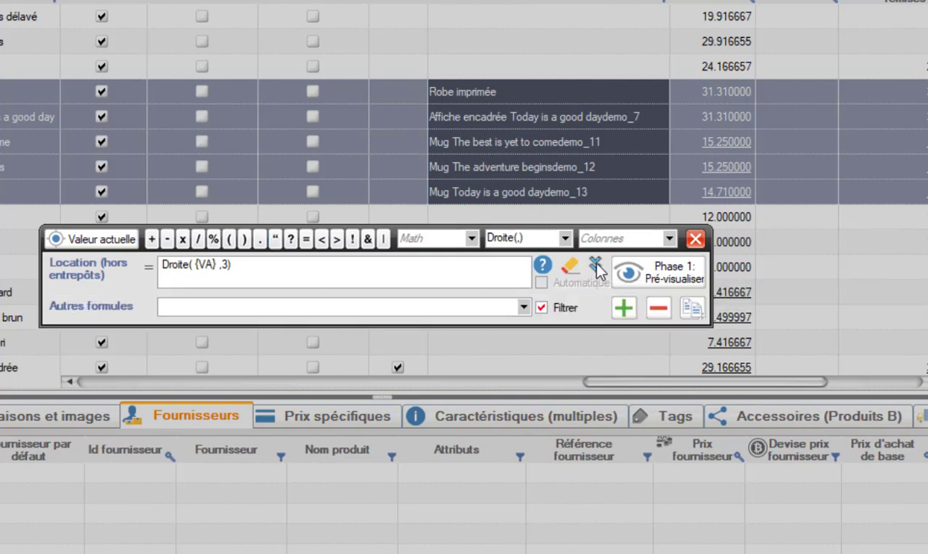
click(523, 307)
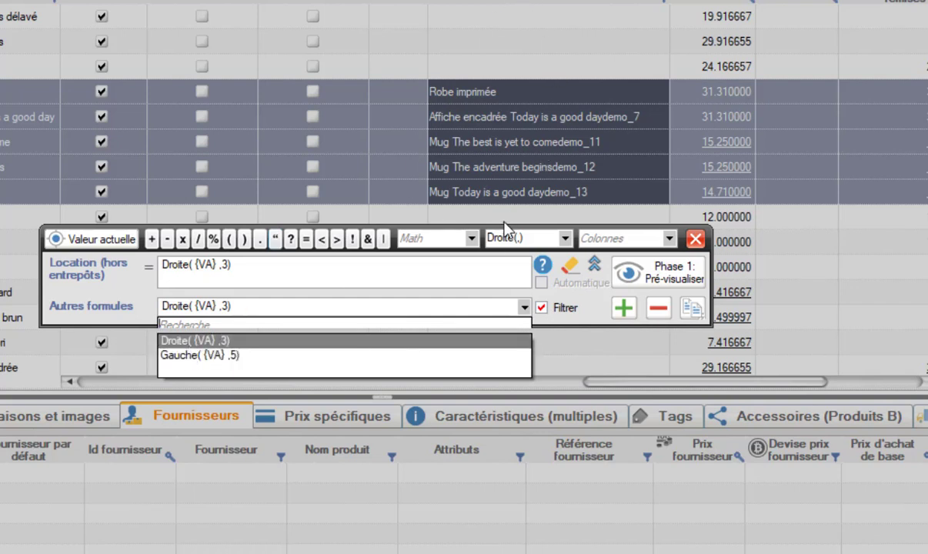
click(696, 240)
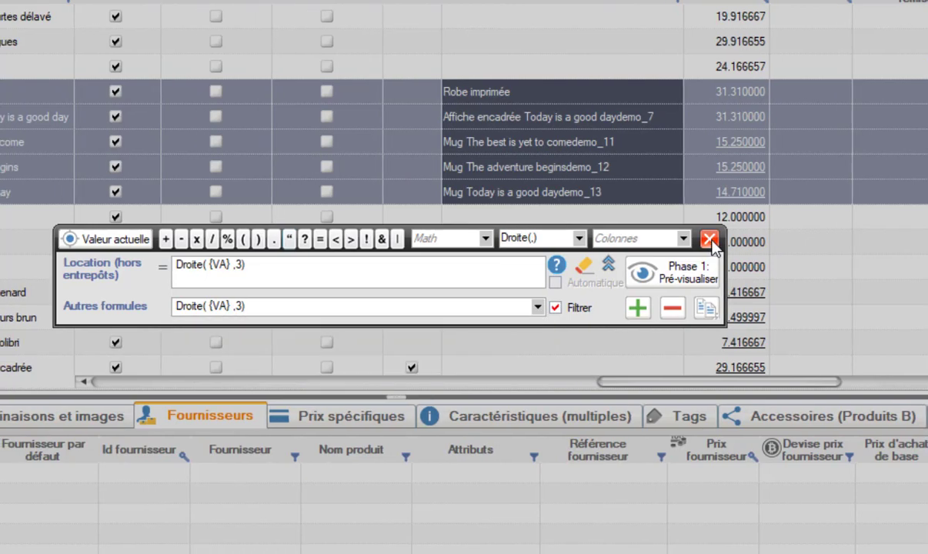
click(697, 240)
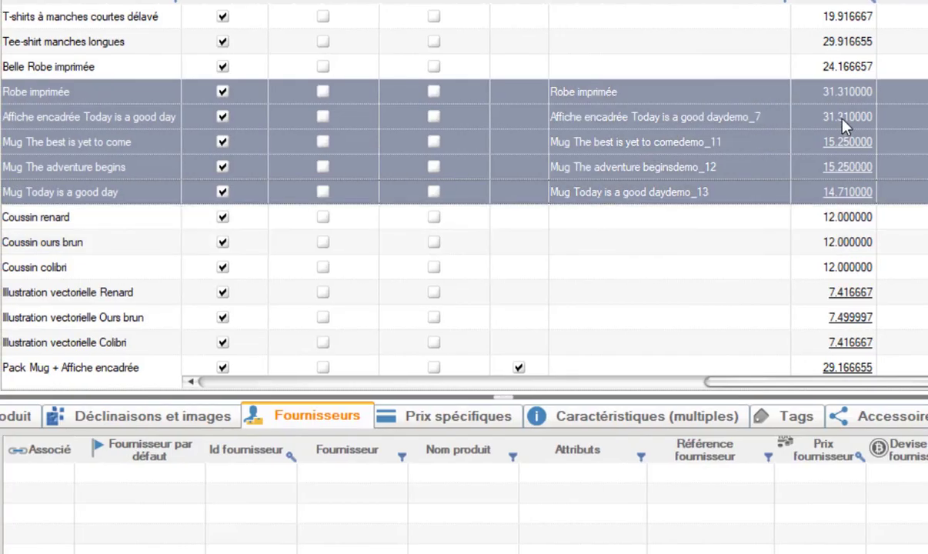
Open MagicFormula for the selected Nom PR1 cells, examine the formulas saved for that column, and close it.
right_click(98, 93)
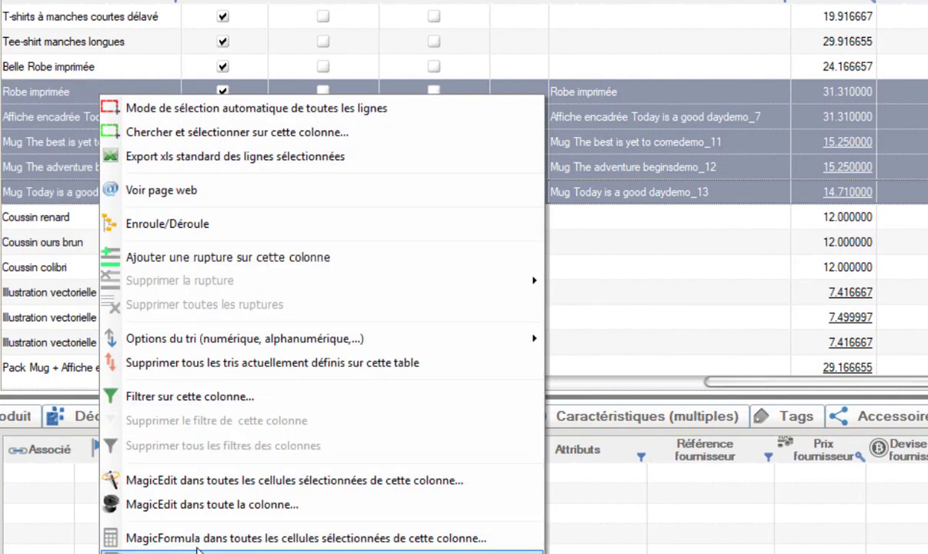
click(198, 539)
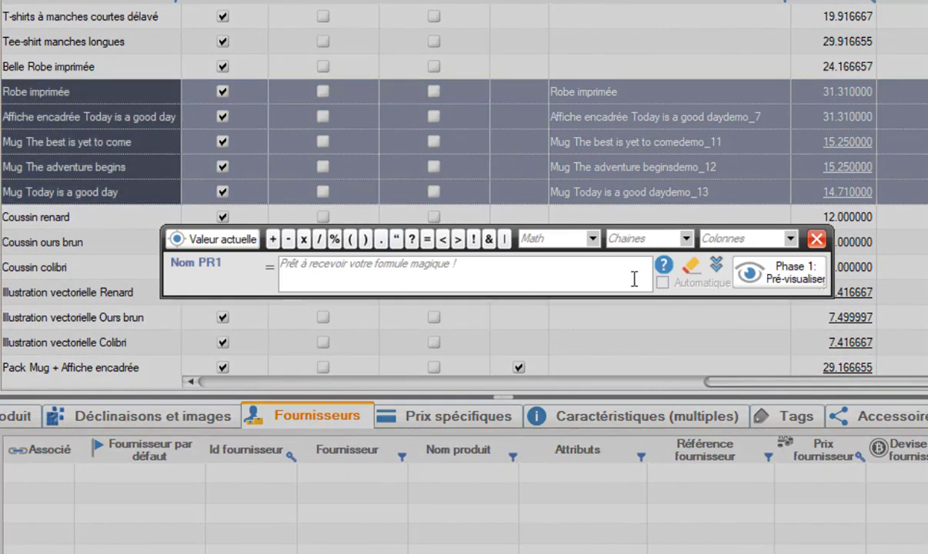
click(717, 265)
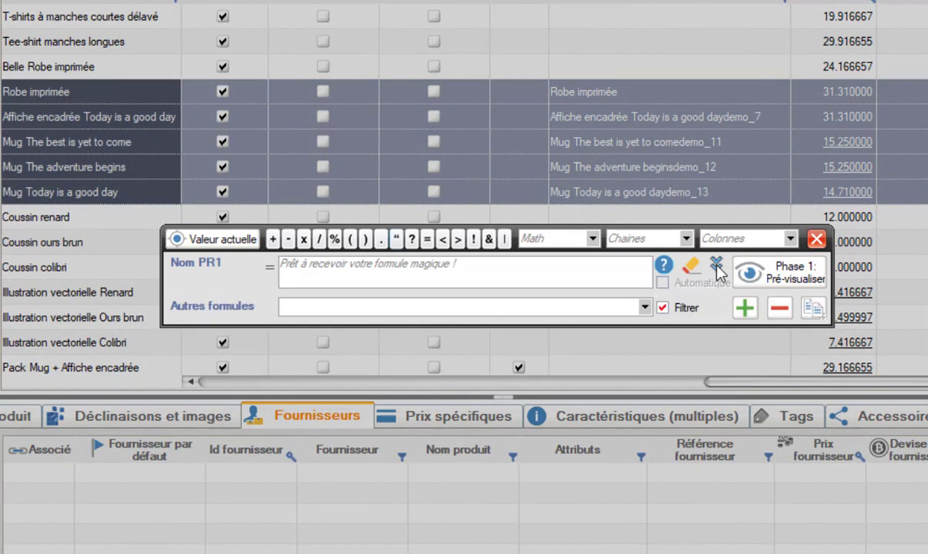
click(649, 310)
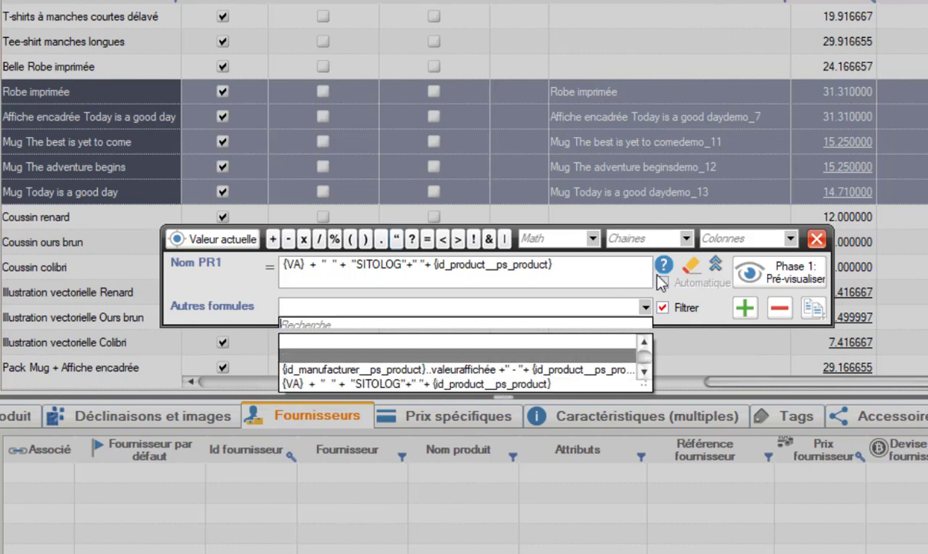
click(707, 291)
click(816, 239)
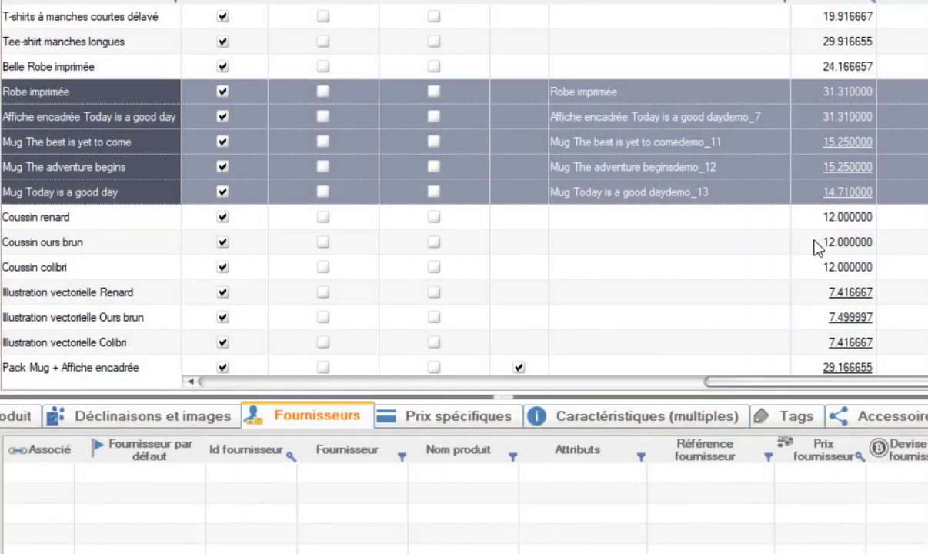
Reopen MagicFormula for the selected Location cells and examine its saved formulas with the Filtrer option enabled.
right_click(599, 93)
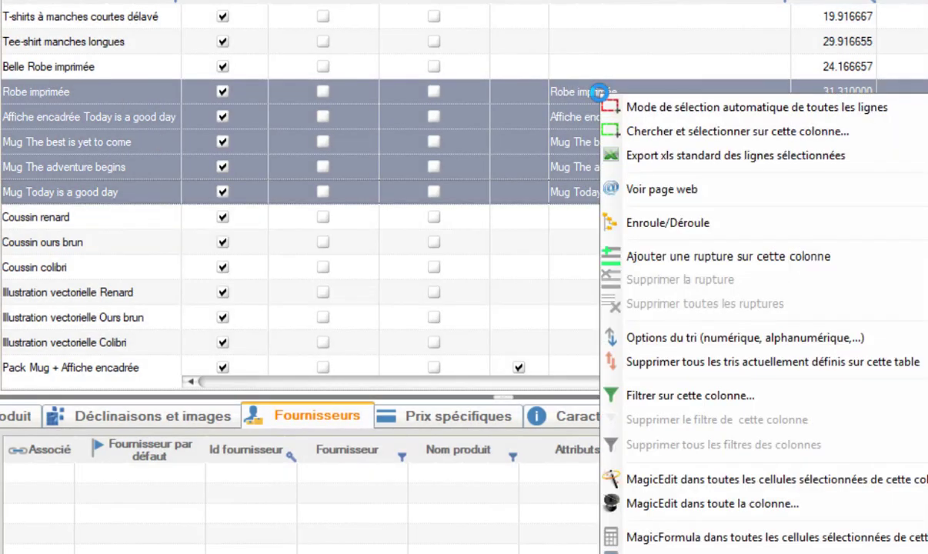
click(669, 538)
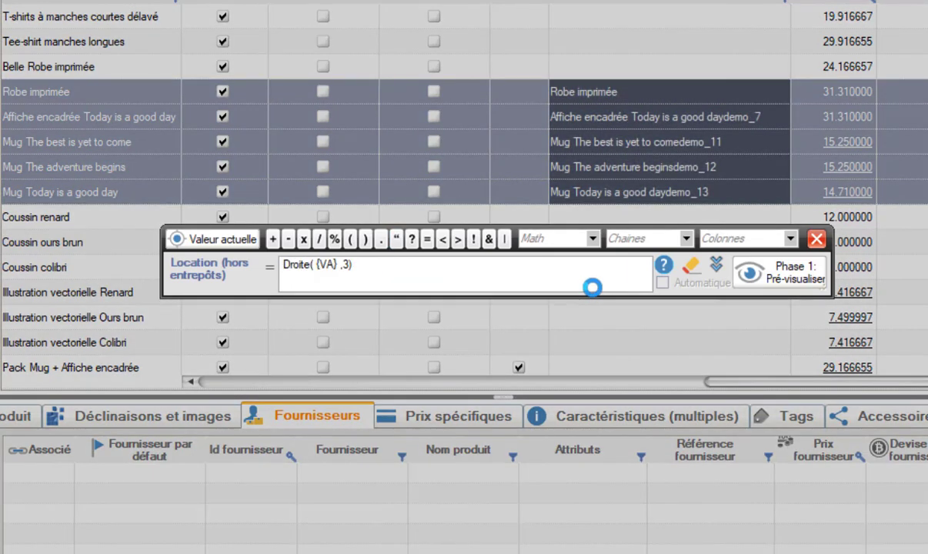
click(715, 265)
click(642, 307)
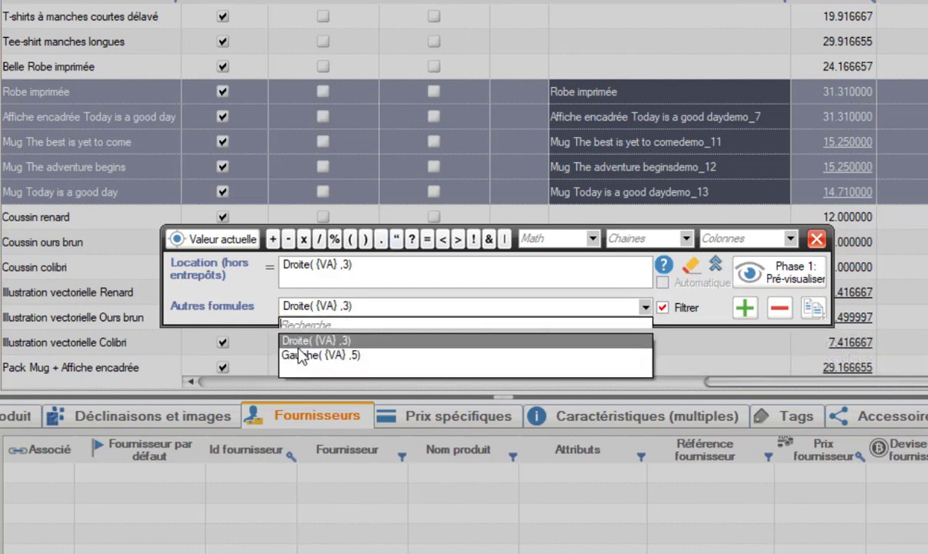
click(669, 283)
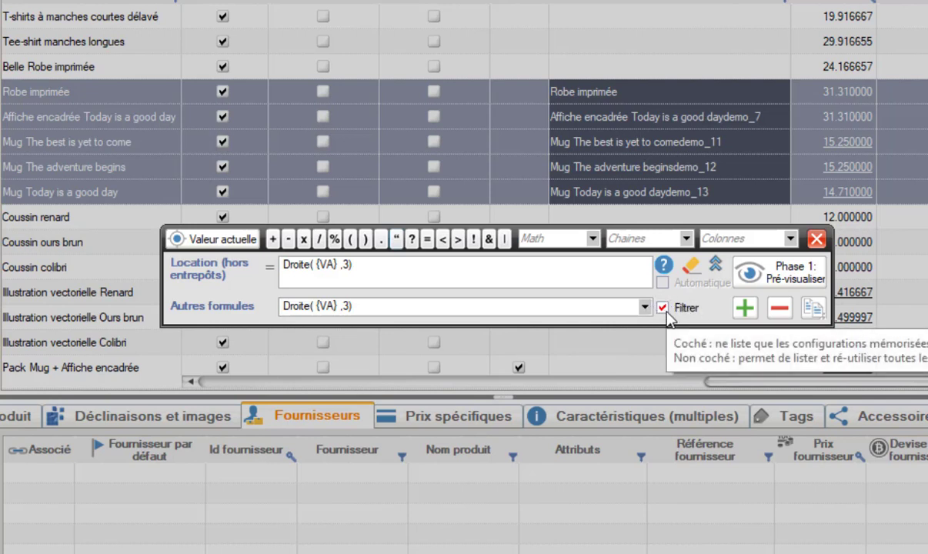
click(645, 307)
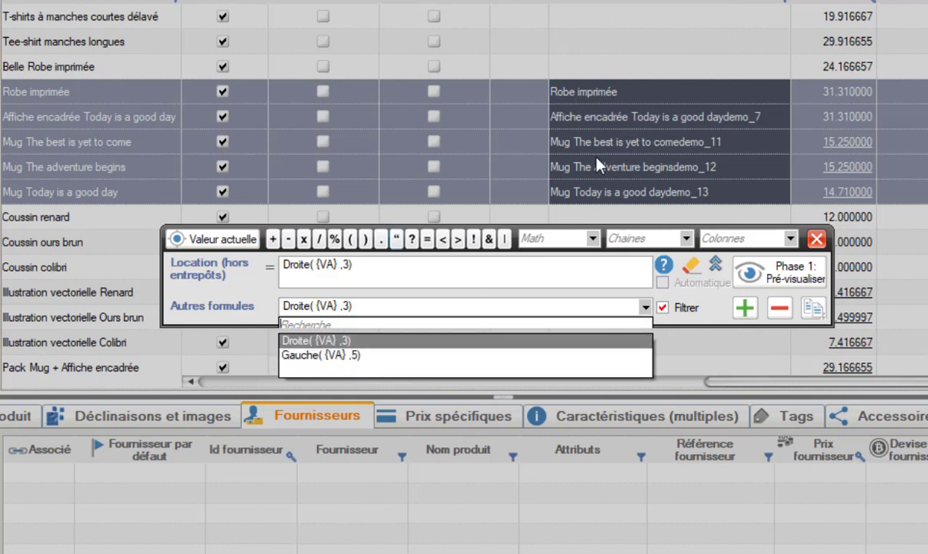
click(678, 313)
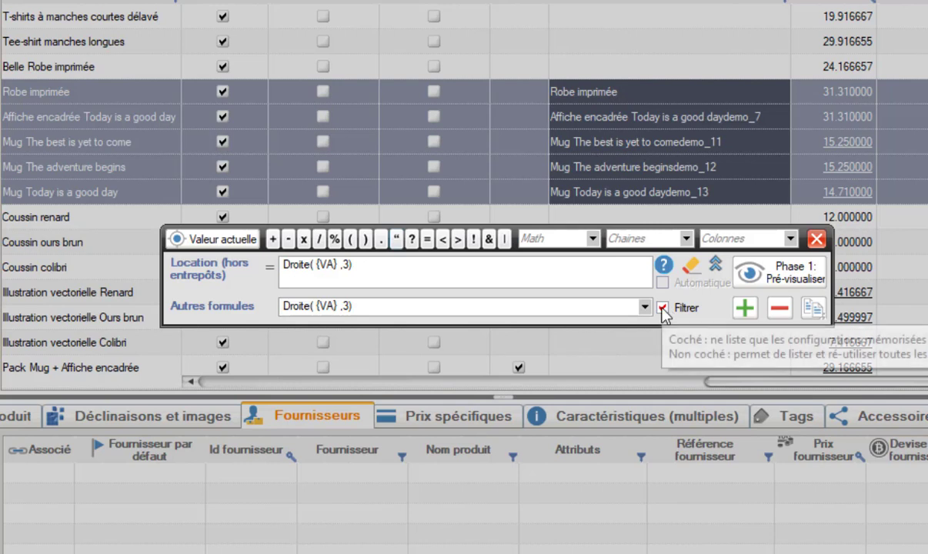
Disable the Filtrer option and examine the complete list of saved formulas across all columns, enlarging the list.
click(664, 313)
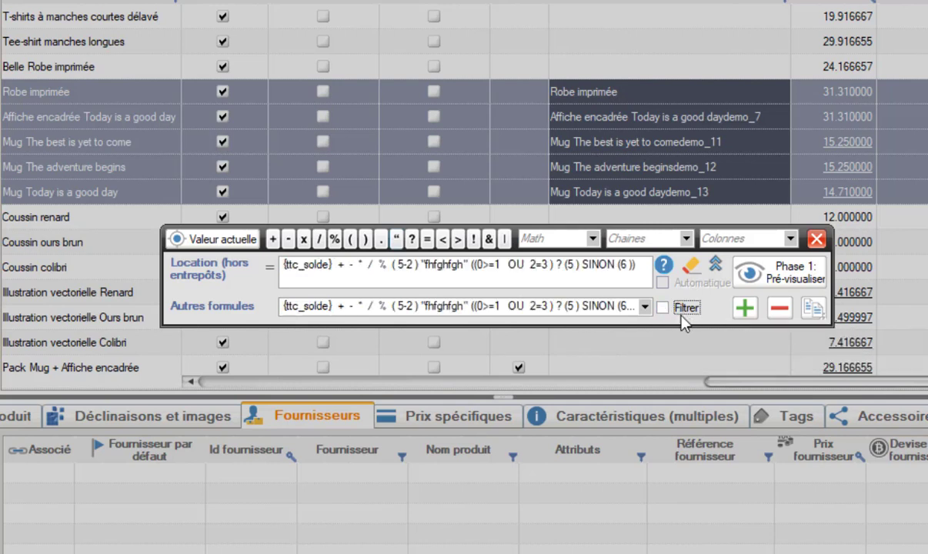
click(647, 308)
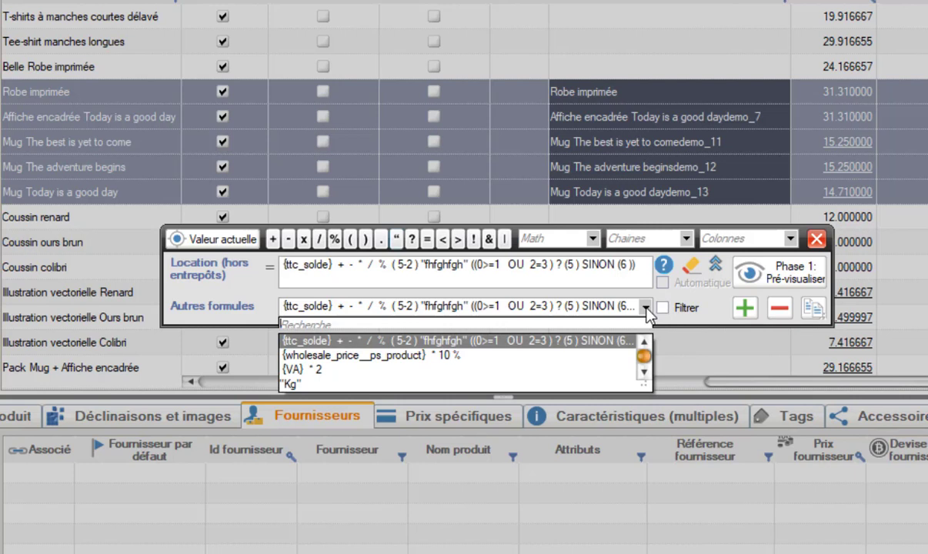
drag(647, 389, 648, 553)
mouse_move(643, 369)
mouse_down()
mouse_move(648, 551)
mouse_move(646, 485)
mouse_move(616, 473)
mouse_move(646, 379)
mouse_up()
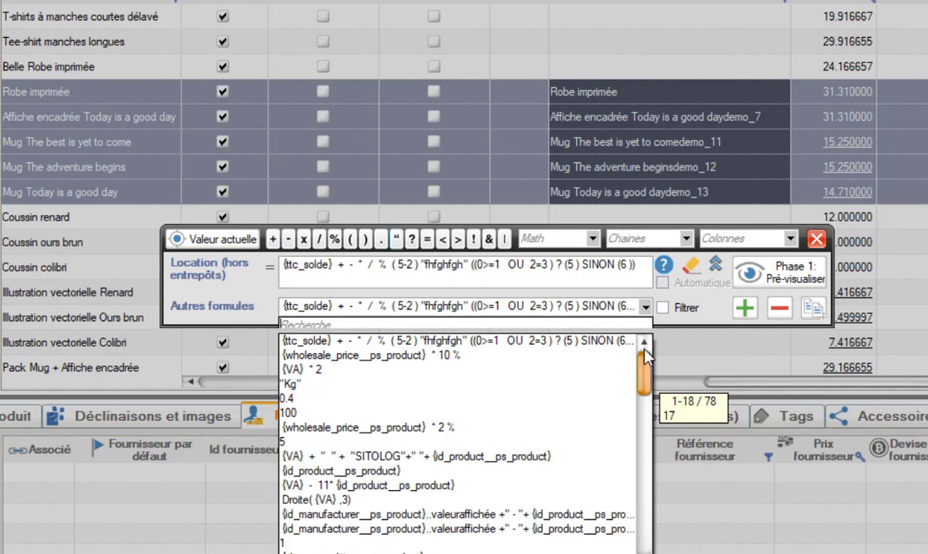
drag(645, 436, 633, 526)
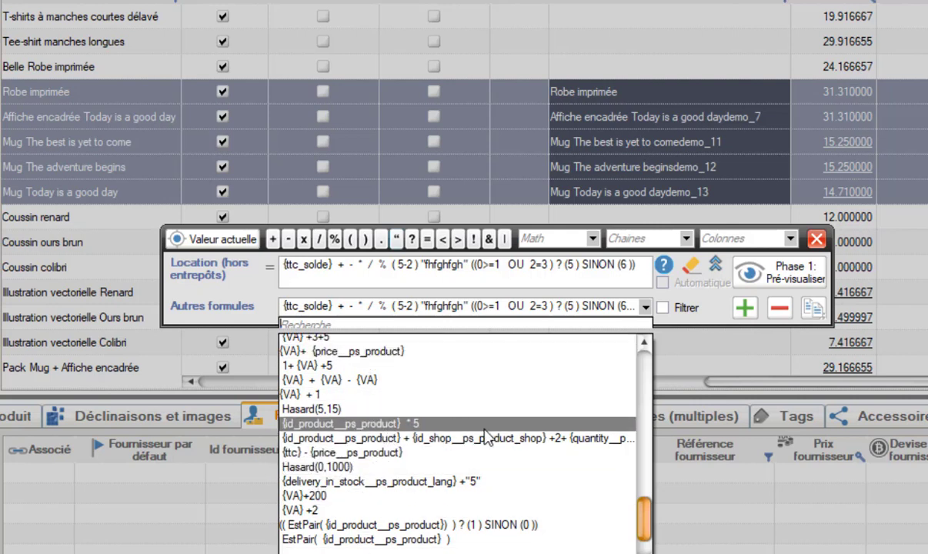
drag(647, 521, 645, 364)
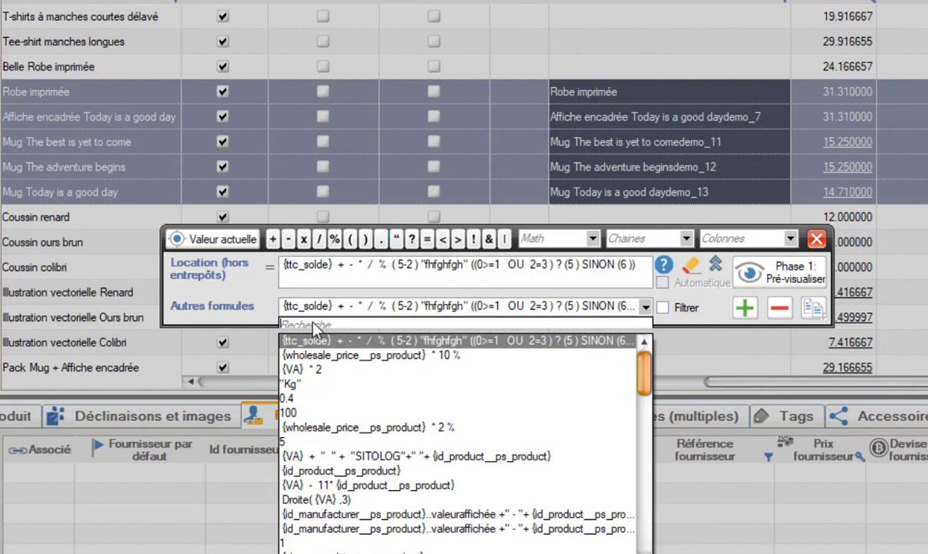
Search the saved formulas for "ha", load Hasard(5,15), preview it on the selected Location cells, and cancel the preview.
click(295, 305)
click(646, 307)
text(ha)
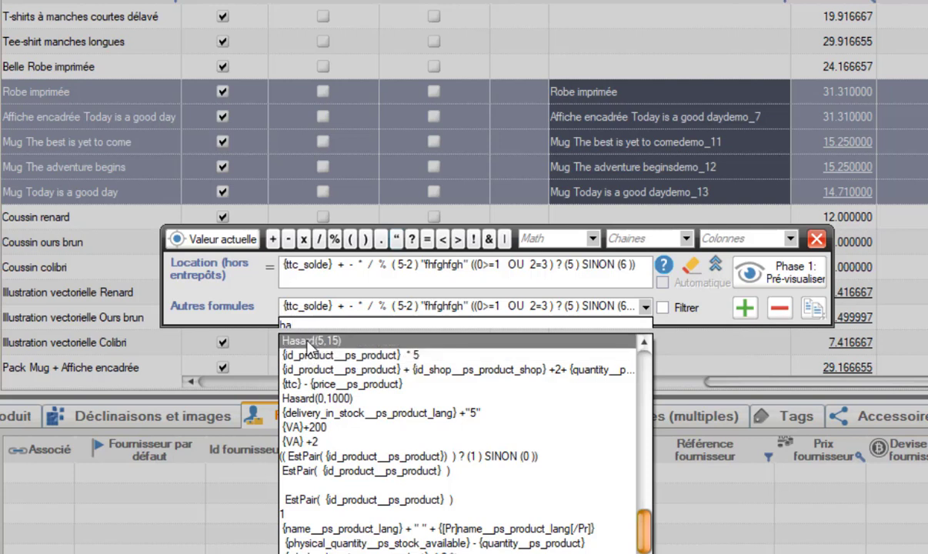
click(322, 348)
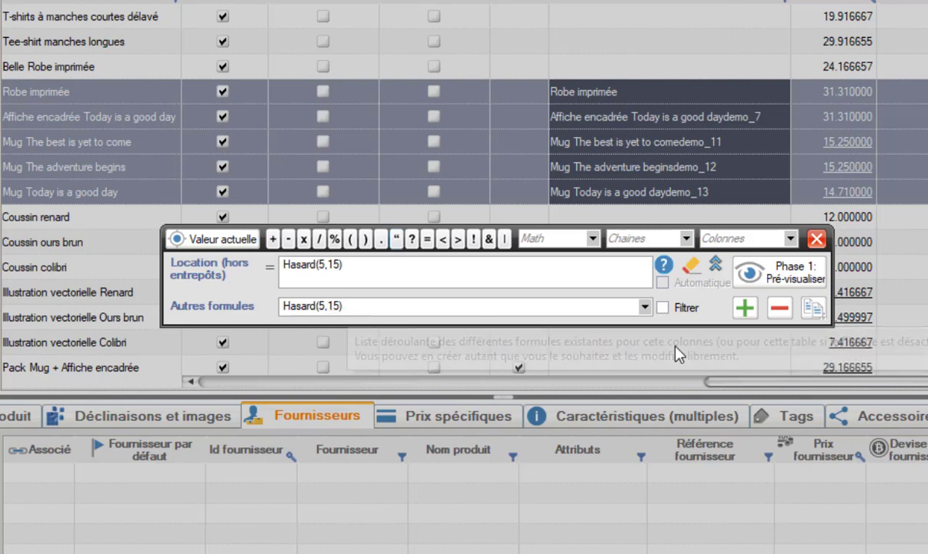
click(806, 276)
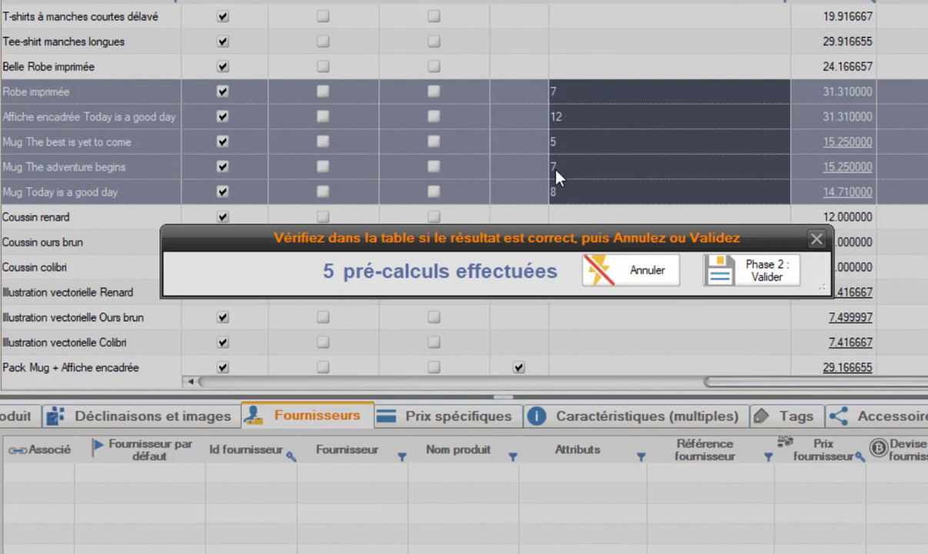
click(640, 273)
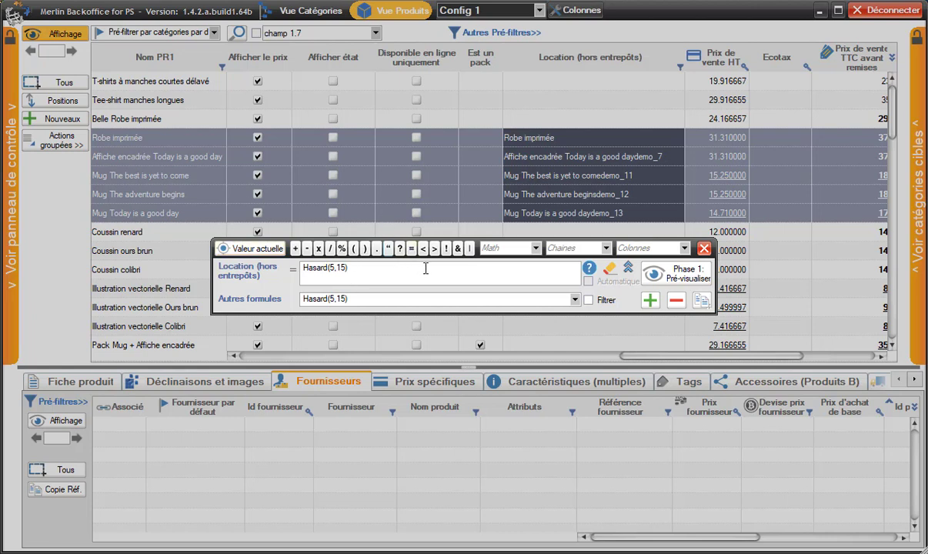
Load the saved formula EstPair( {id_product__ps_product} ), copy it to the Location column's formulas, and select it in the filtered list.
click(576, 302)
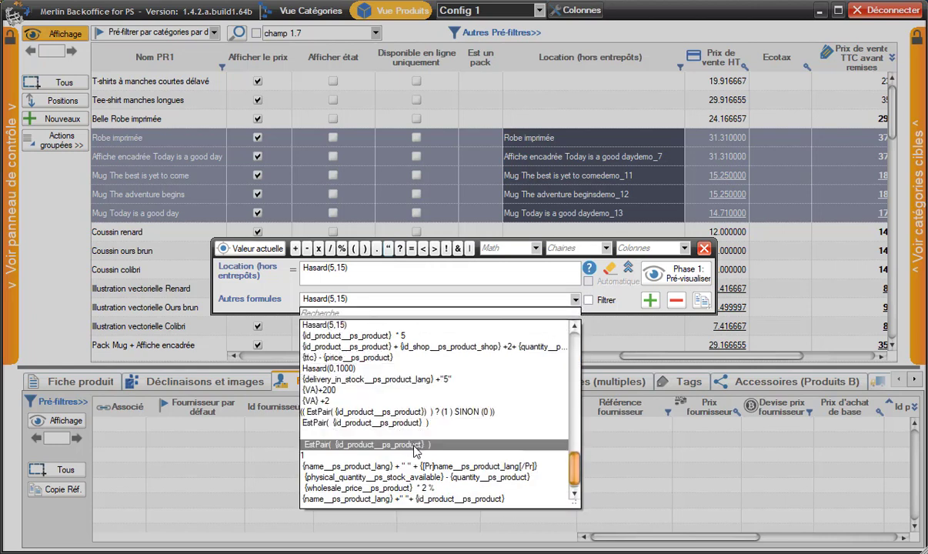
click(363, 424)
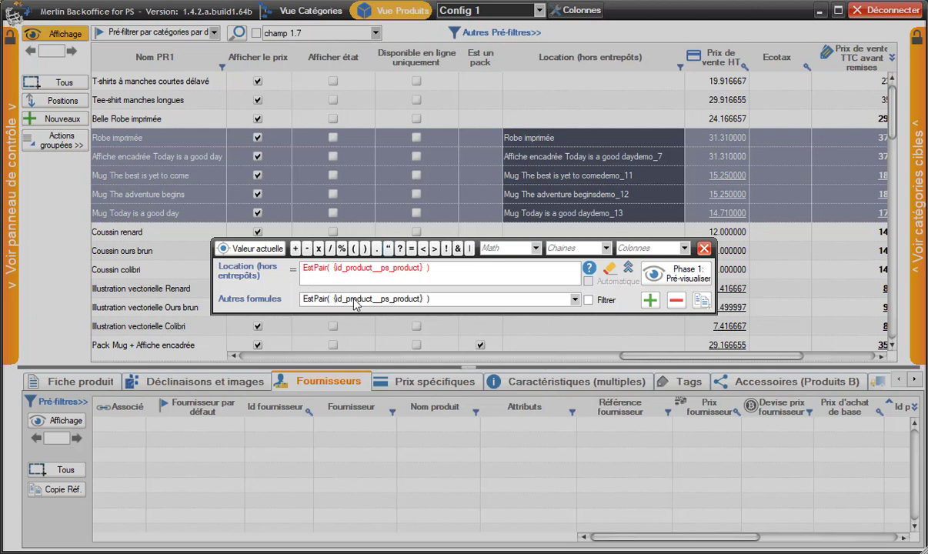
click(703, 302)
click(575, 299)
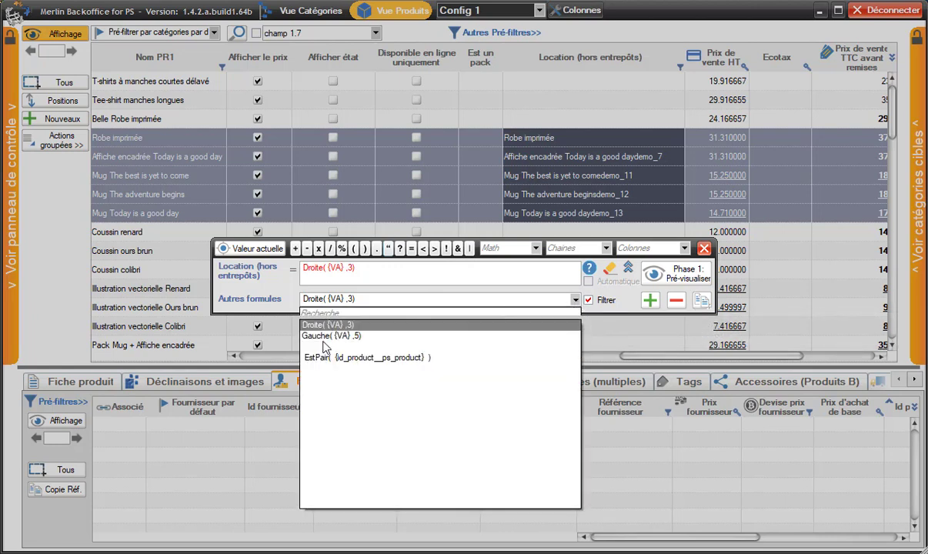
click(368, 359)
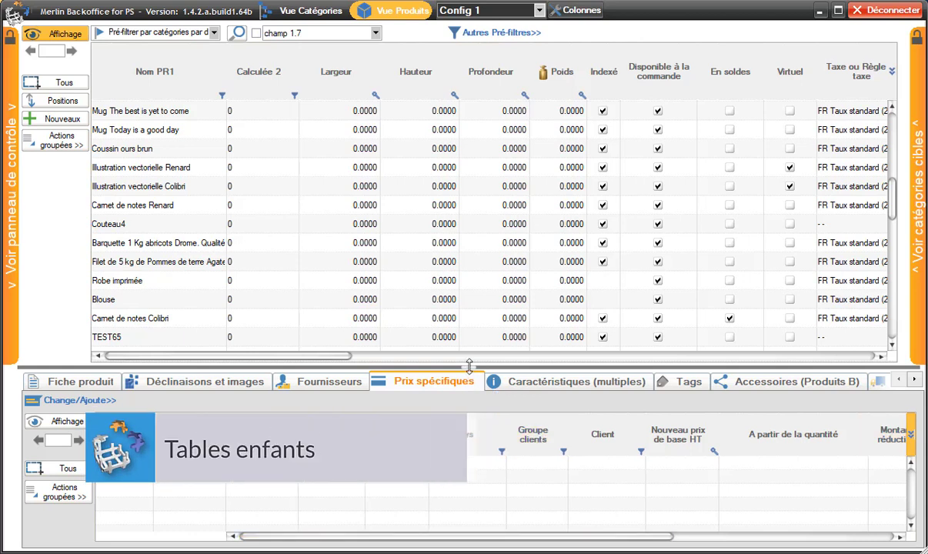
Enlarge the child tables area, display the Déclinaisons et images of the product Coussin ours brun, and narrow the Liste des attributs column.
drag(477, 327, 465, 237)
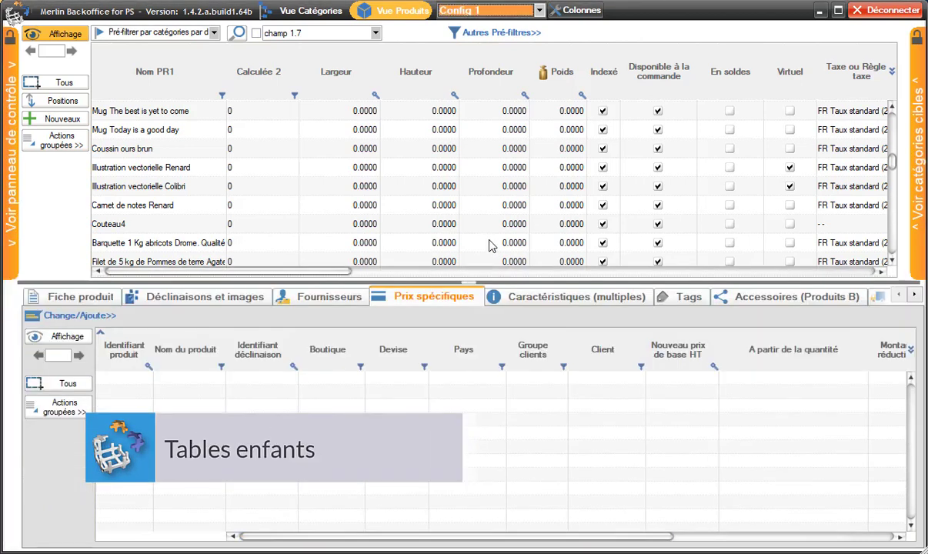
click(250, 257)
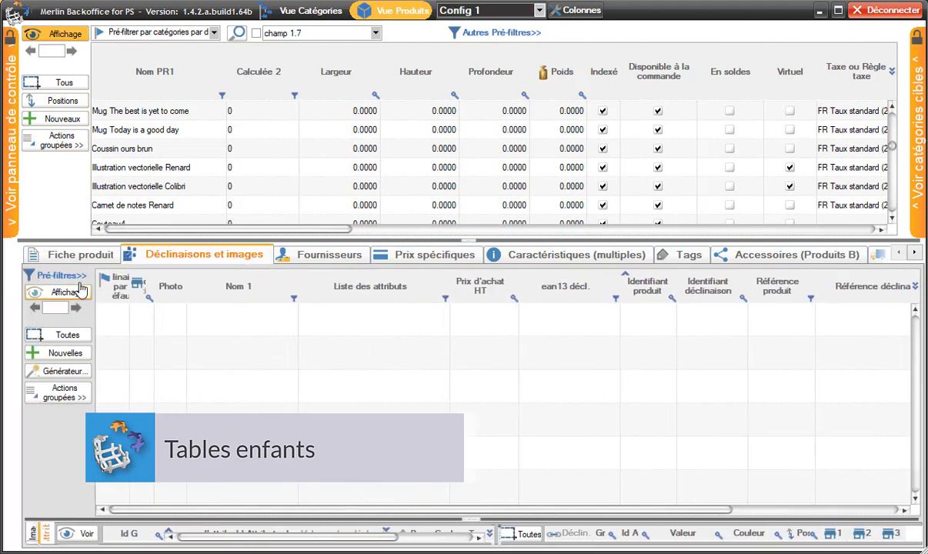
click(183, 111)
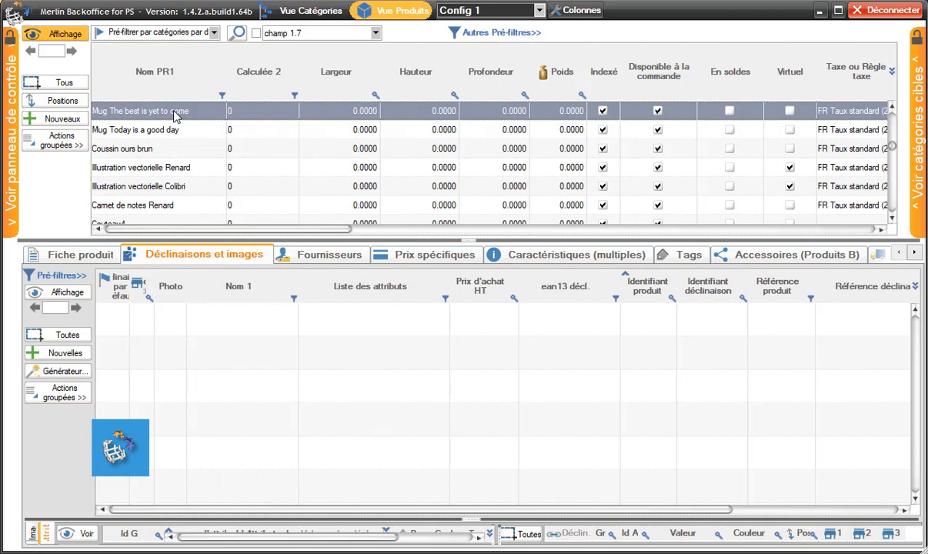
click(157, 151)
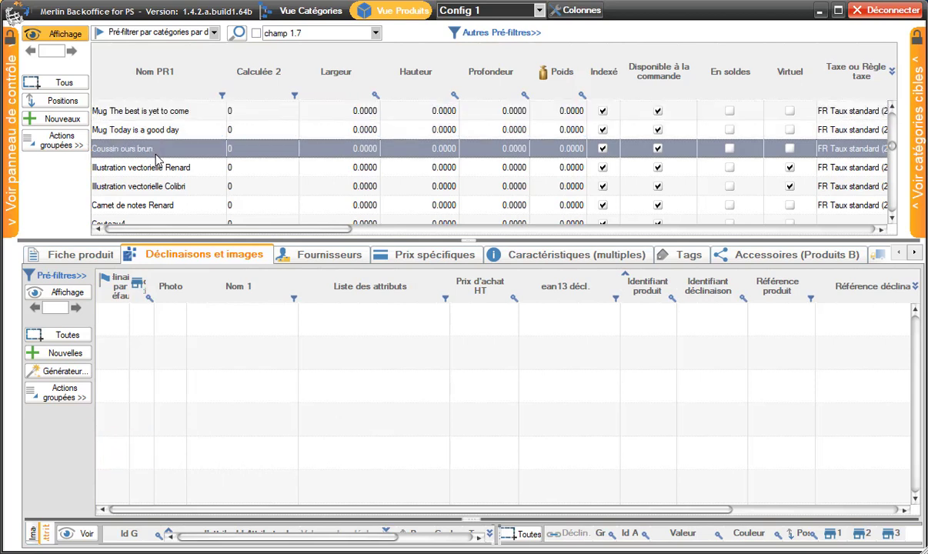
click(64, 299)
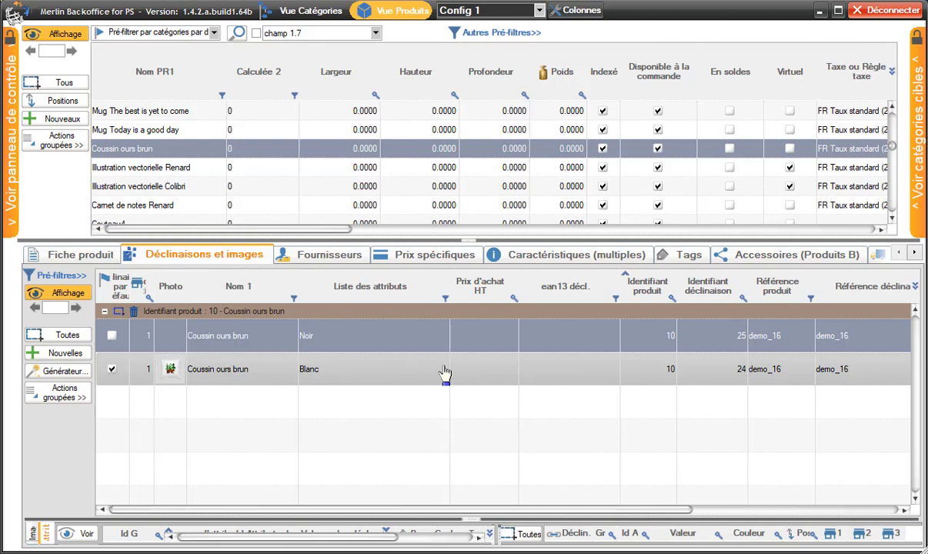
drag(451, 363, 419, 373)
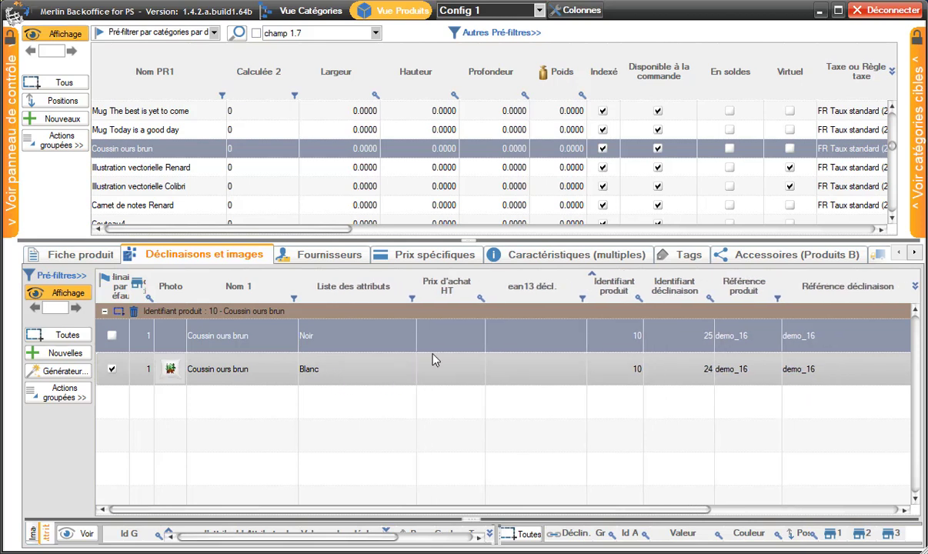
Open MagicFormula for both variants' Prix d'achat HT, replace the formula with 45, preview it without validating, and close MagicFormula.
right_click(442, 339)
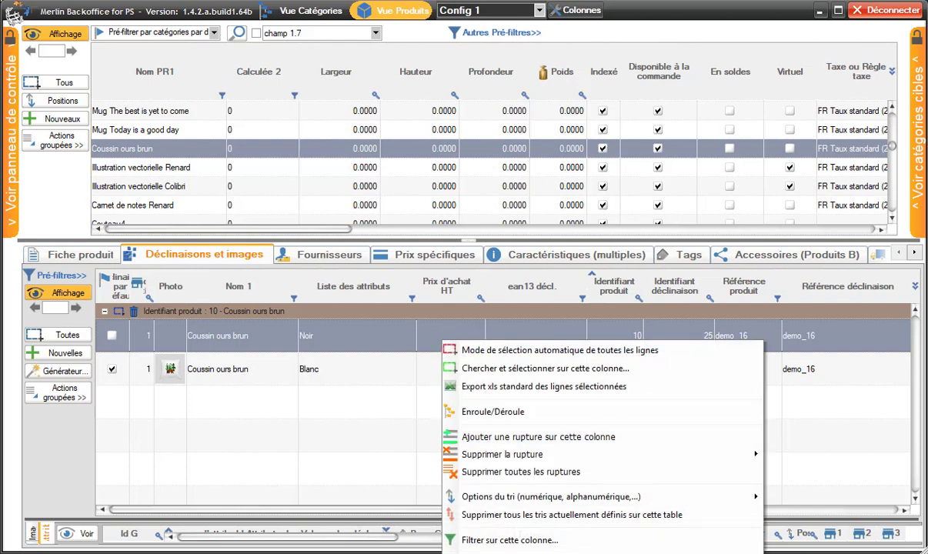
click(477, 552)
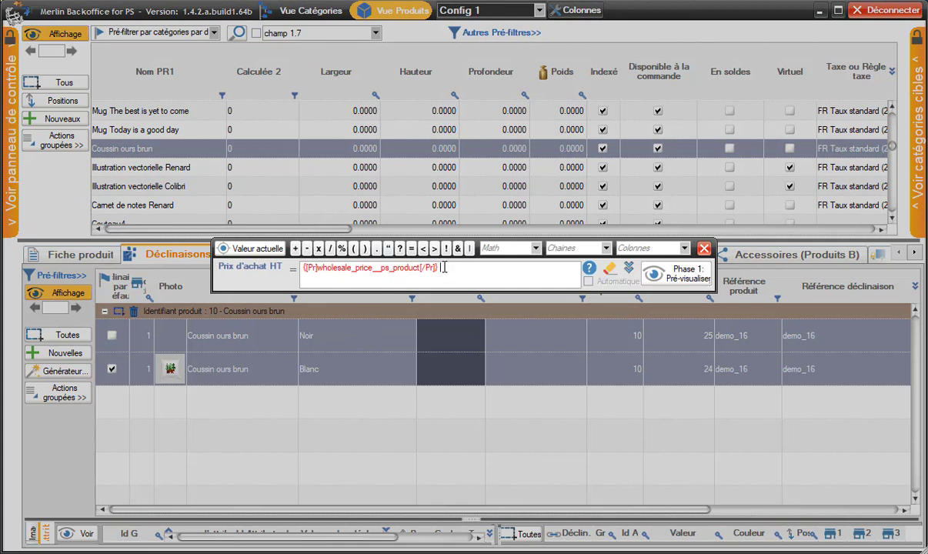
drag(444, 268, 262, 265)
key(BackSpace)
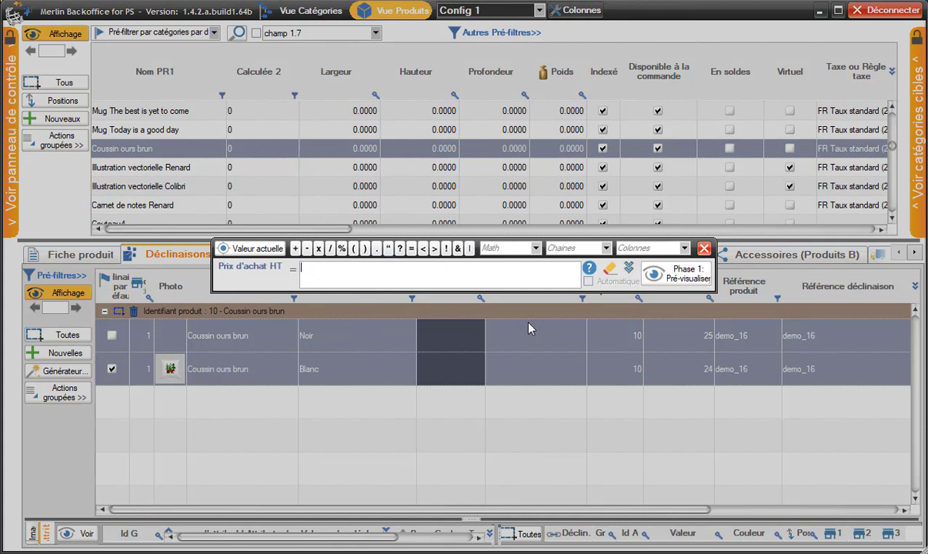
text(45)
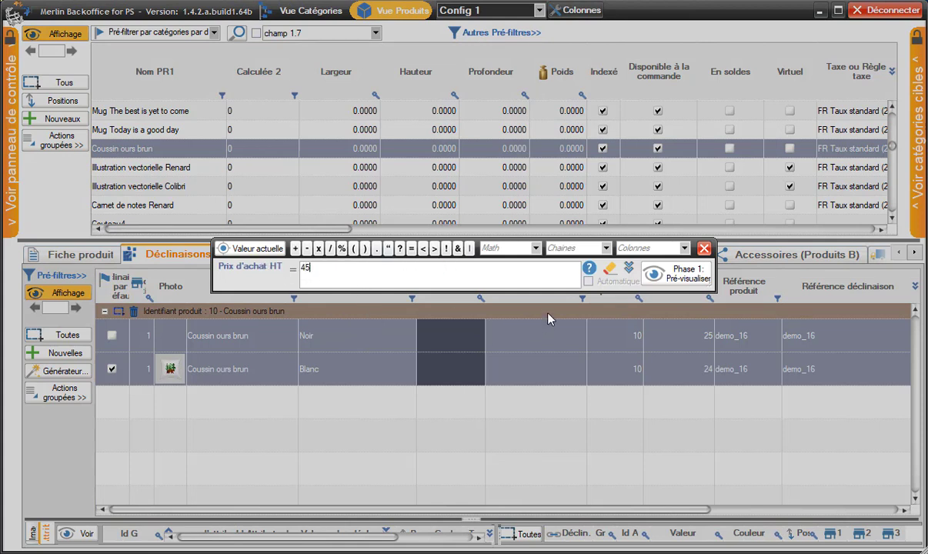
click(671, 274)
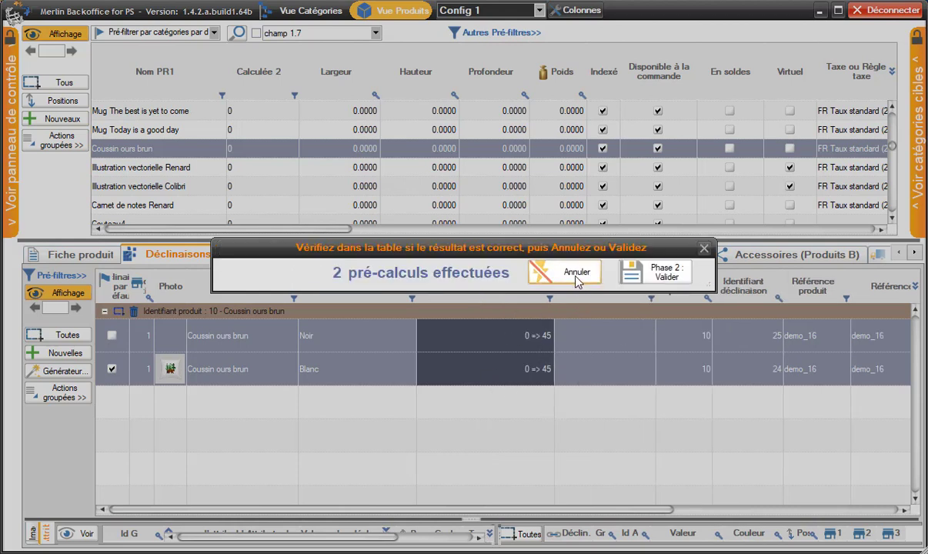
click(576, 273)
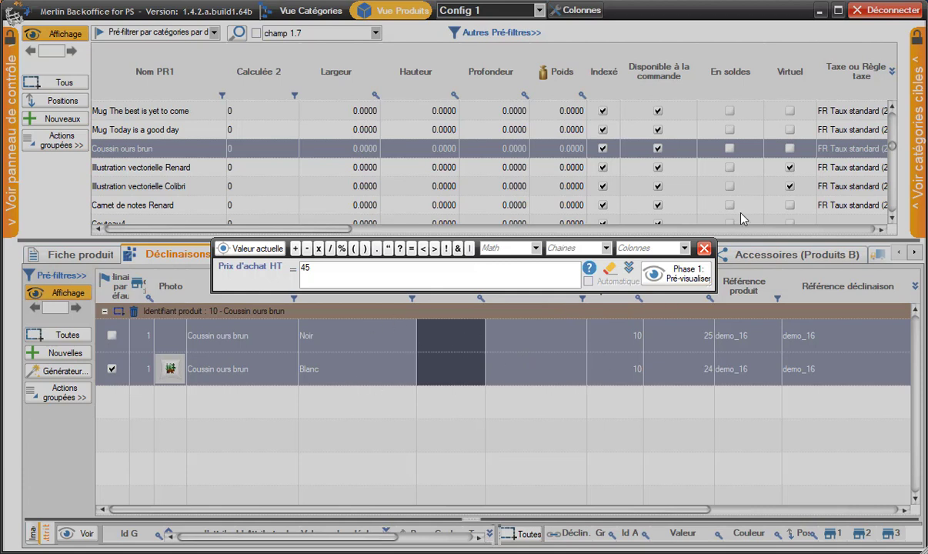
click(703, 249)
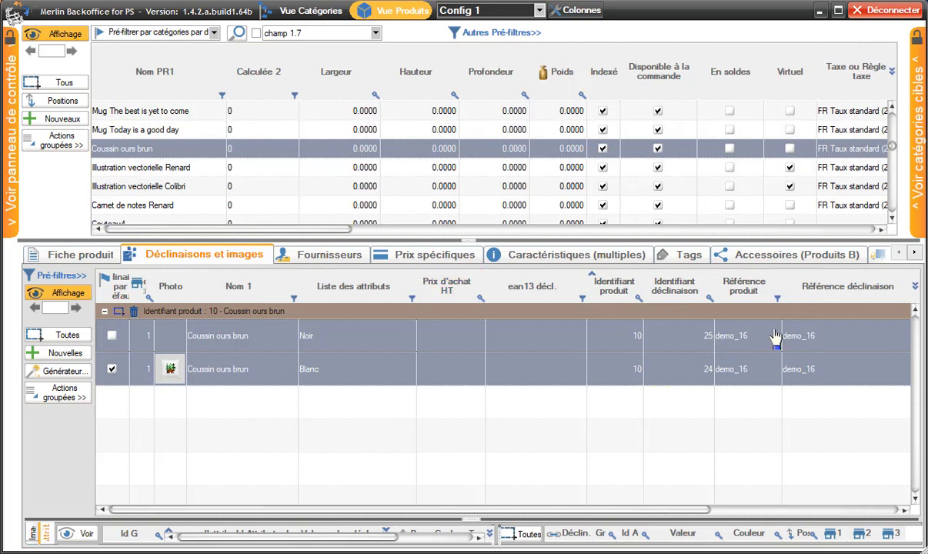
Narrow the Référence produit and ean13 décl. columns of the variants table and bring the products' Fabricant column into view.
drag(783, 326, 738, 312)
drag(587, 343, 531, 349)
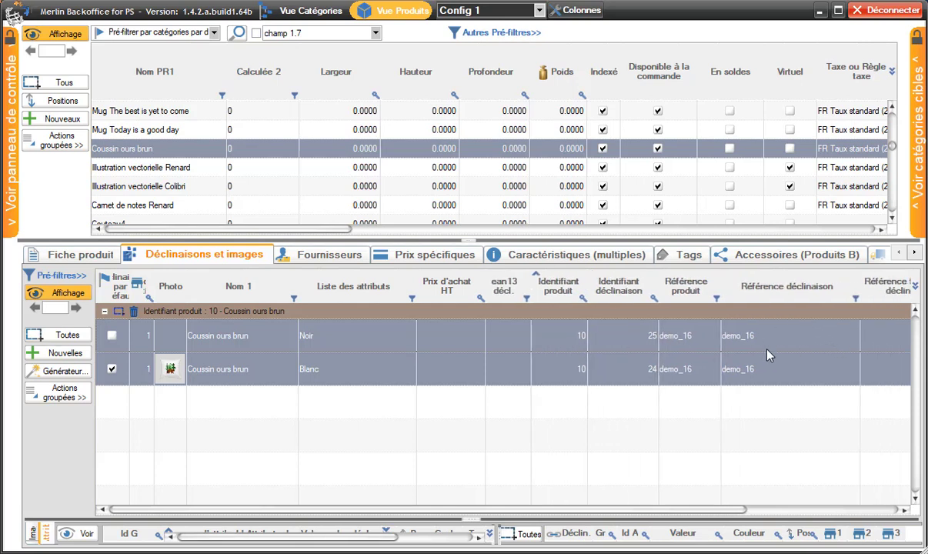
right_click(752, 336)
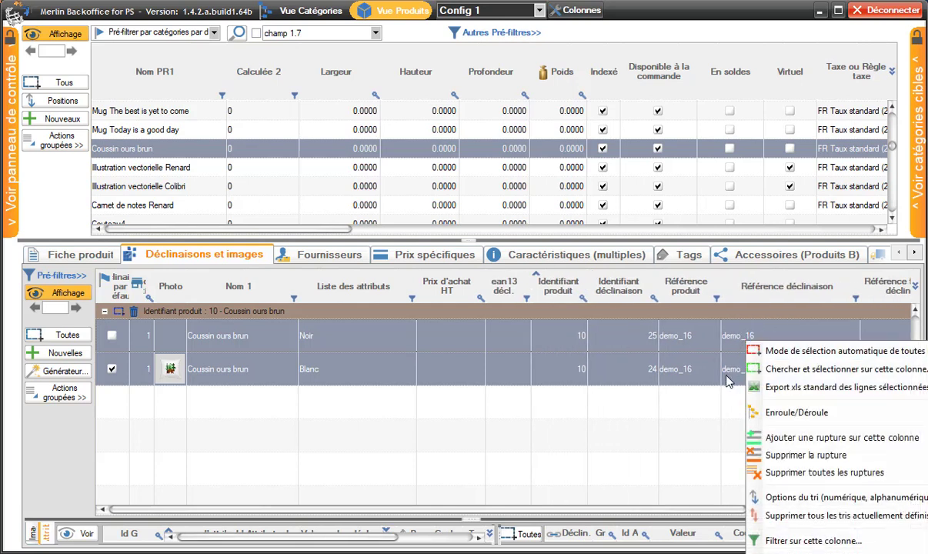
click(729, 404)
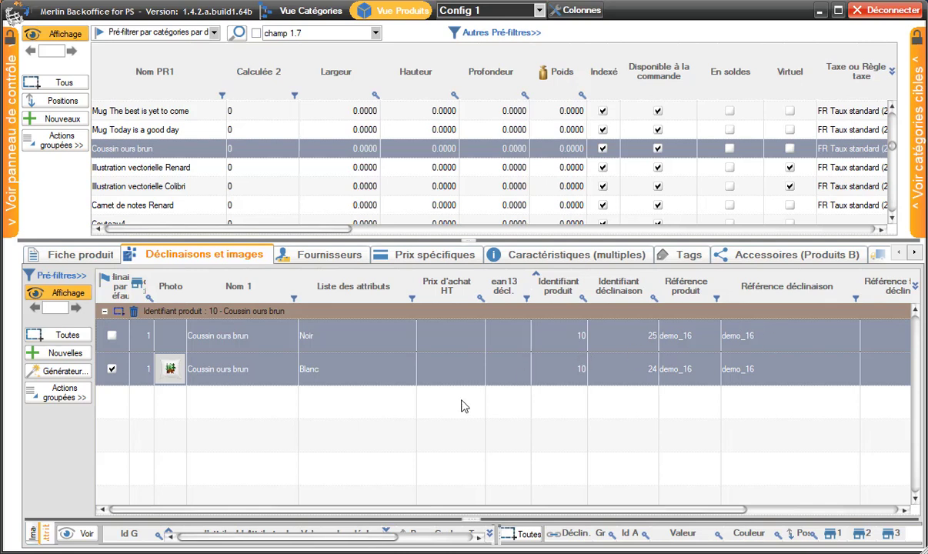
drag(537, 511, 716, 485)
drag(334, 228, 625, 216)
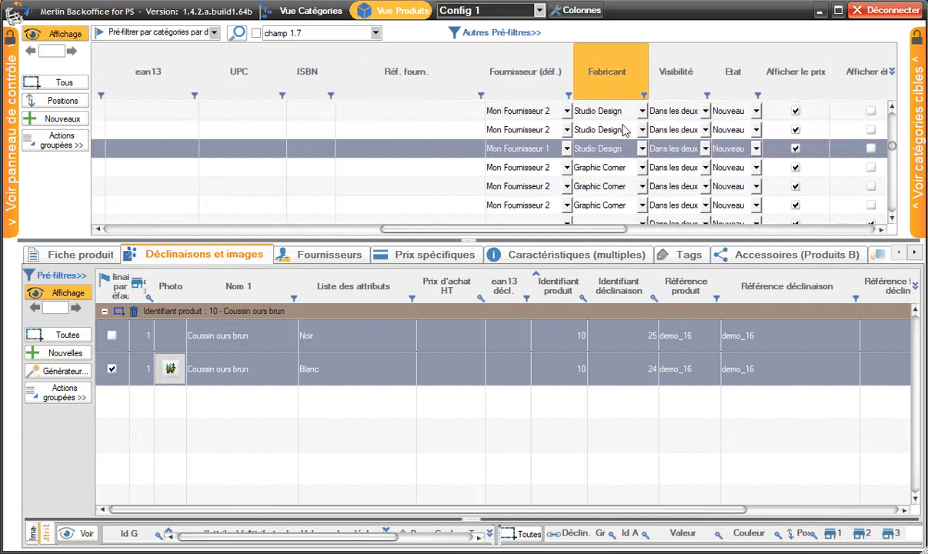
Open MagicFormula for both variants' Référence déclinaison and replace the formula with the current value followed by + " " +.
right_click(797, 346)
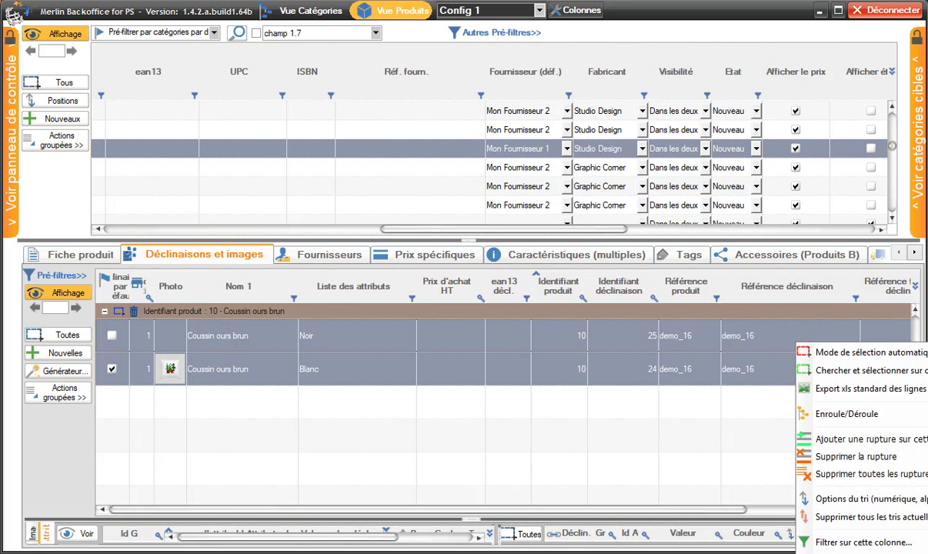
click(854, 553)
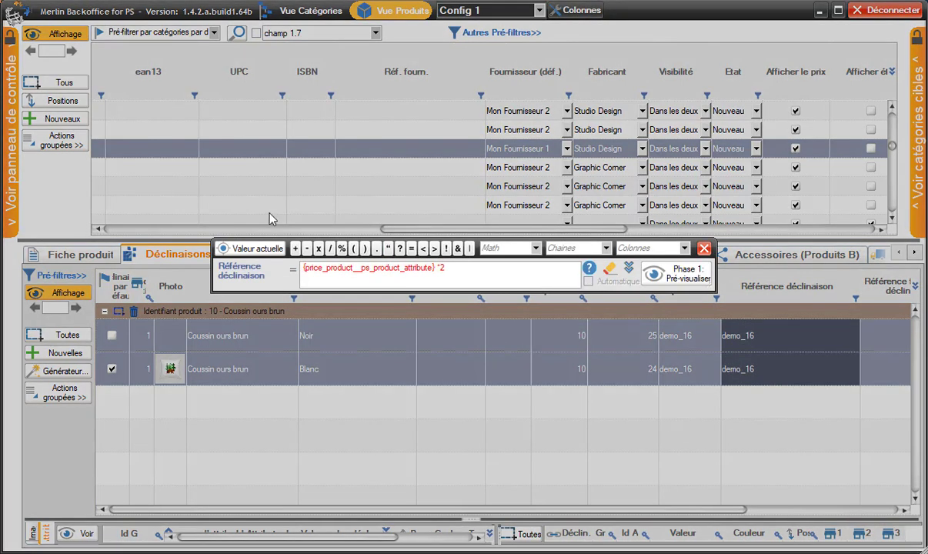
drag(446, 267, 273, 286)
key(BackSpace)
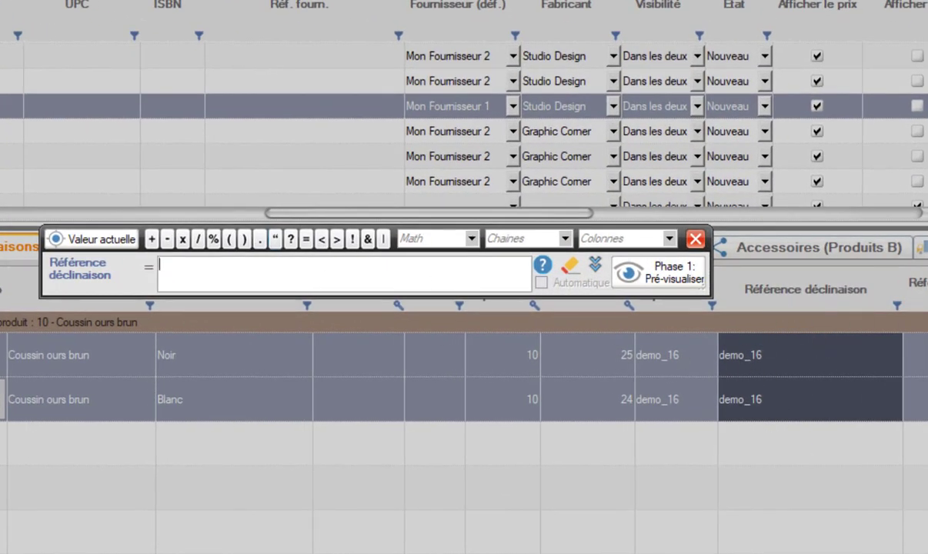
click(92, 241)
text(+ " " +)
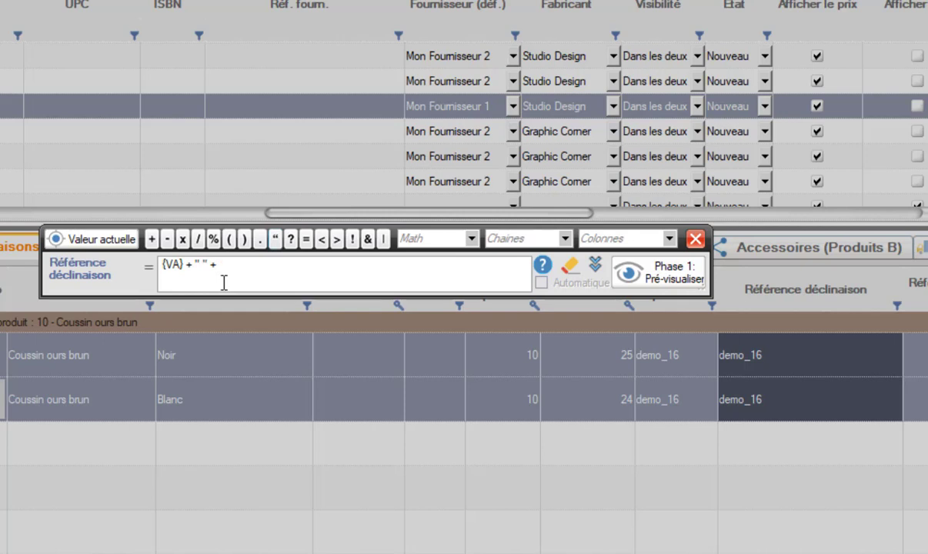
Append the product table's Fabricant column to the Référence déclinaison formula, preview it, and cancel the preview.
click(670, 239)
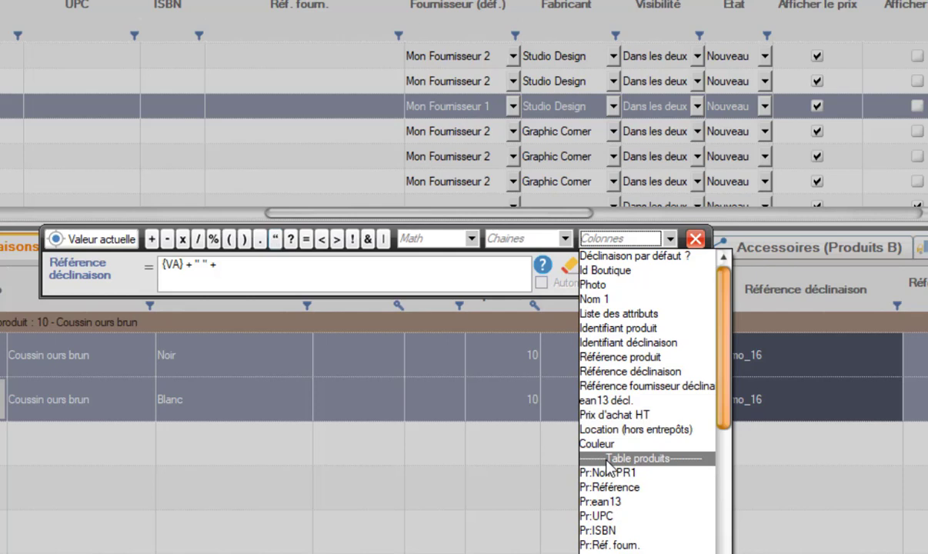
drag(728, 389, 728, 459)
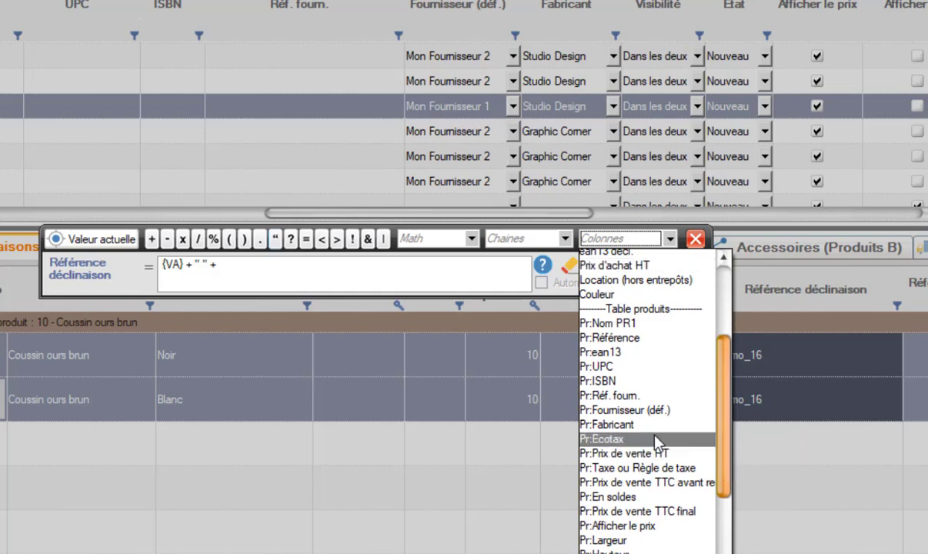
click(615, 425)
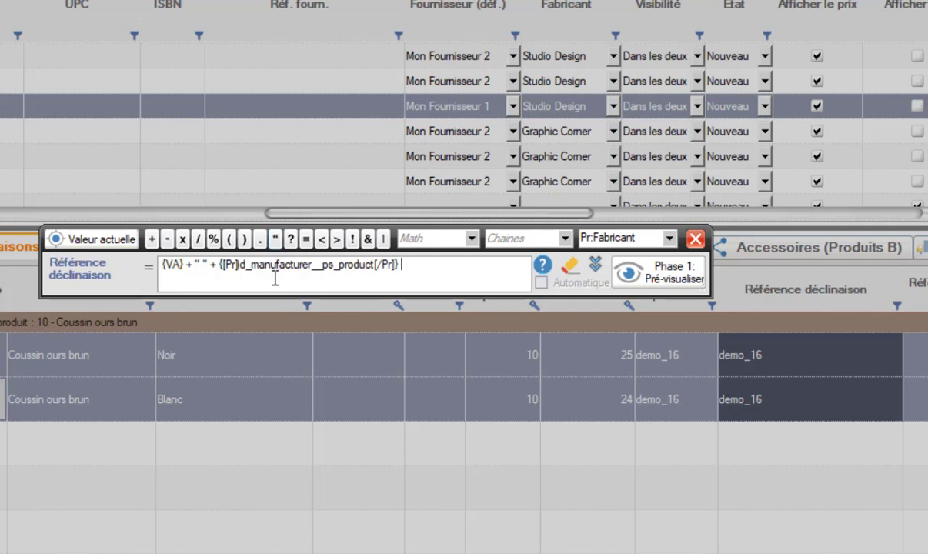
click(668, 283)
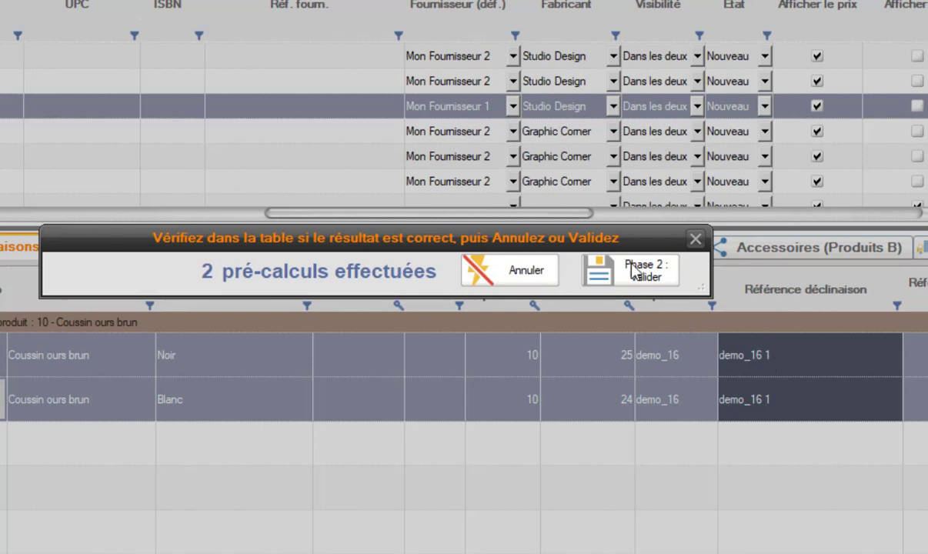
click(487, 265)
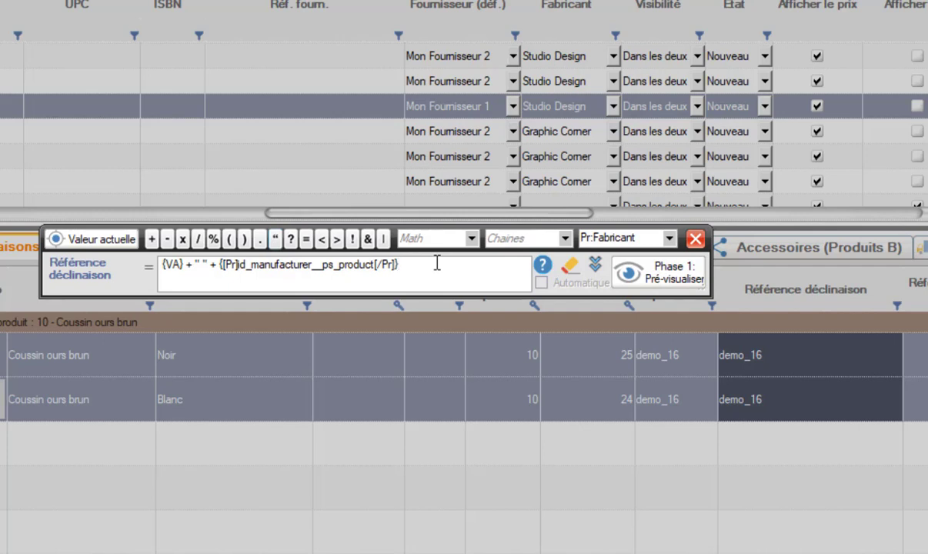
text(..ValeurAffichée)
drag(397, 265, 476, 264)
key(BackSpace)
Append the ..ValeurAffichée string function to the Fabricant variable, preview and validate both variants' references, and close MagicFormula.
click(567, 240)
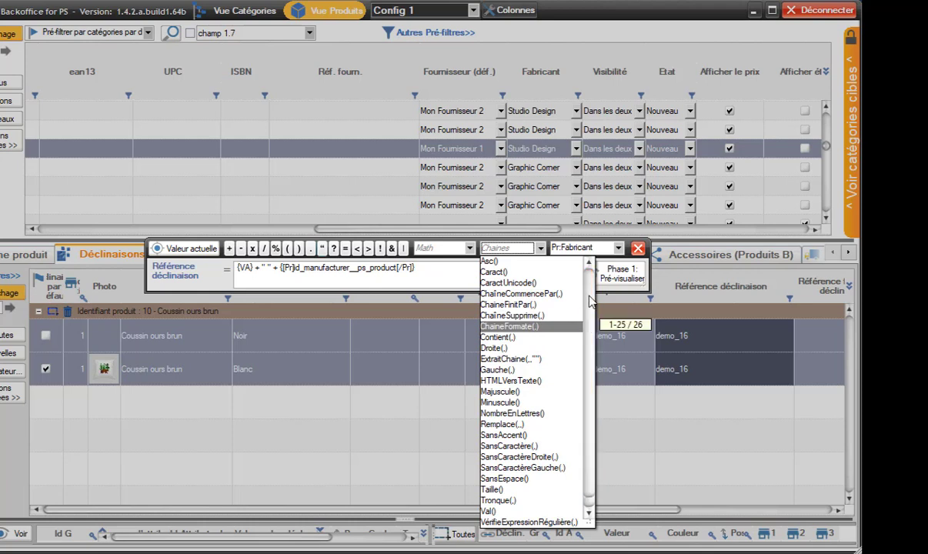
scroll(589, 312, down, 1)
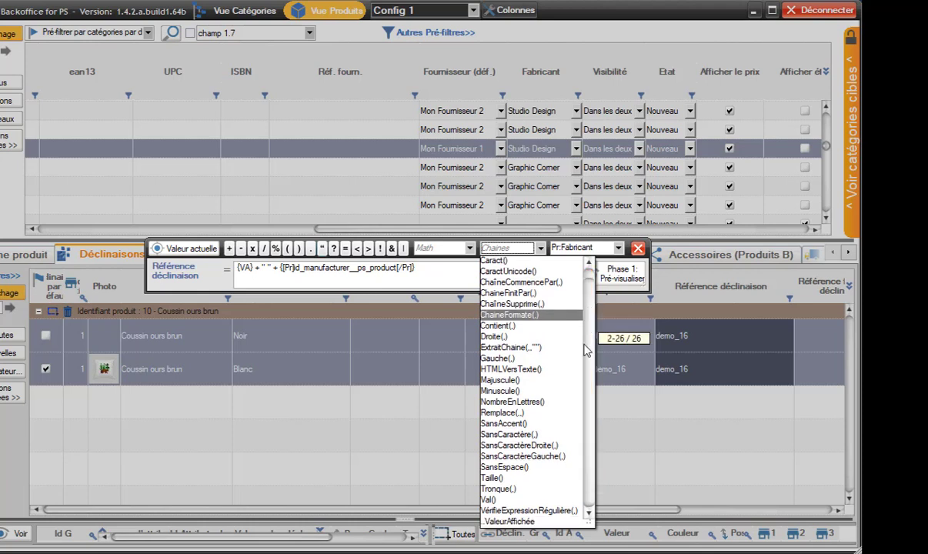
click(521, 523)
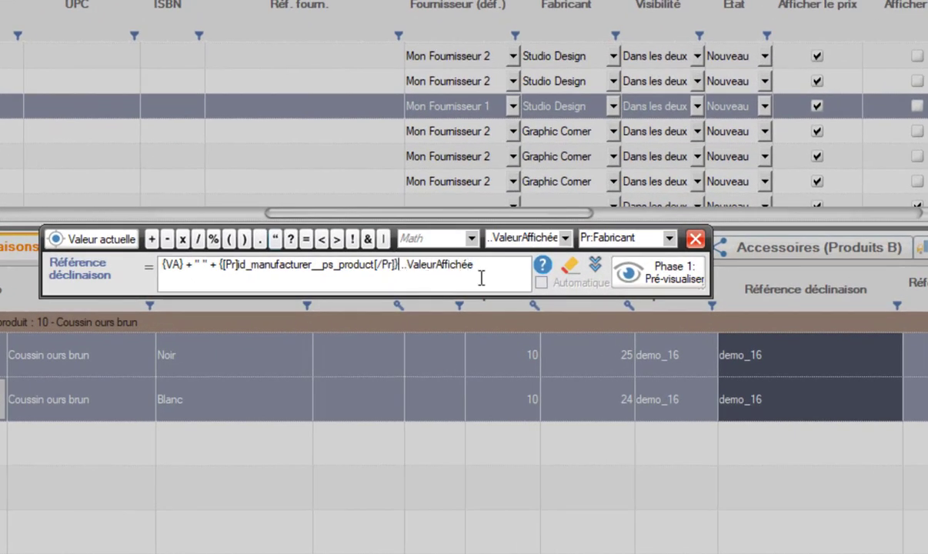
click(656, 278)
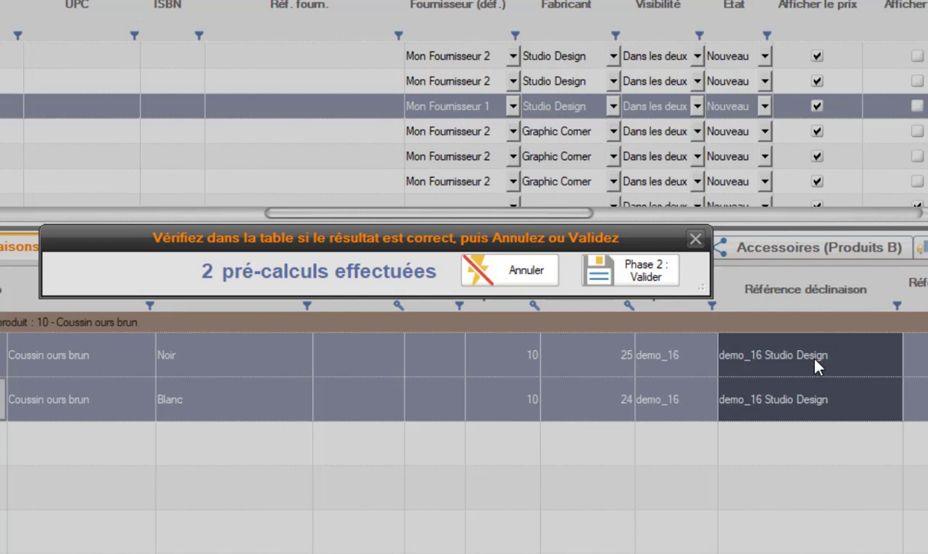
click(656, 274)
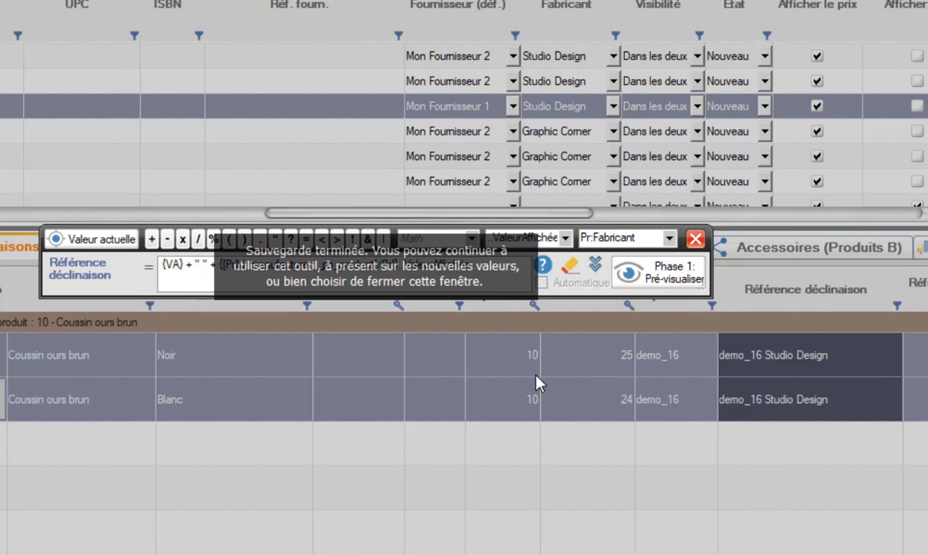
click(695, 238)
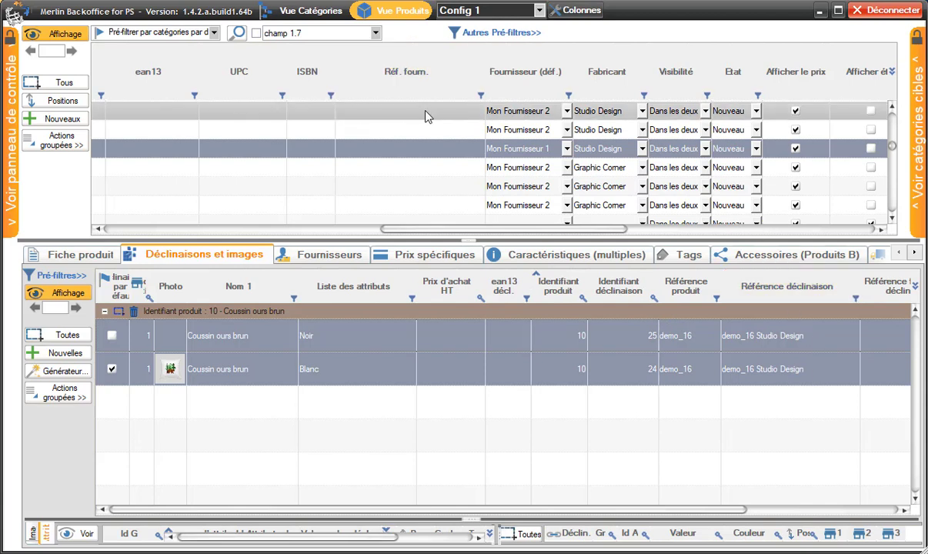
Display the Déclinaisons et images child table, enlarge its variants area, and switch to the Prix spécifiques table.
mouse_move(428, 117)
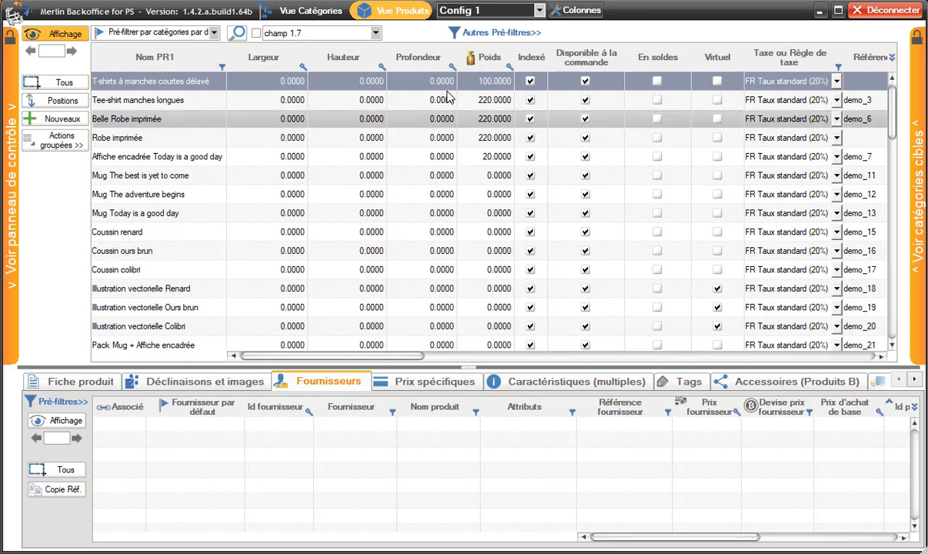
click(224, 381)
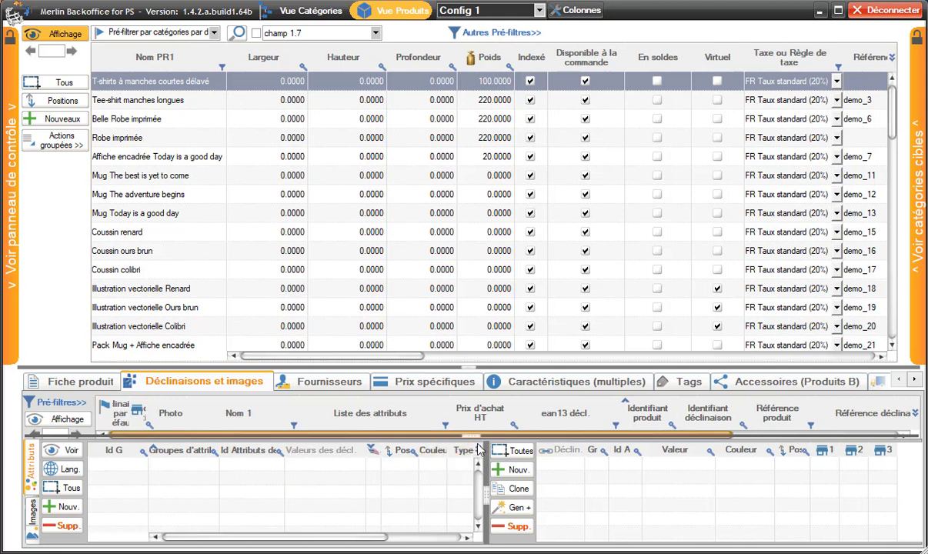
drag(471, 436, 462, 535)
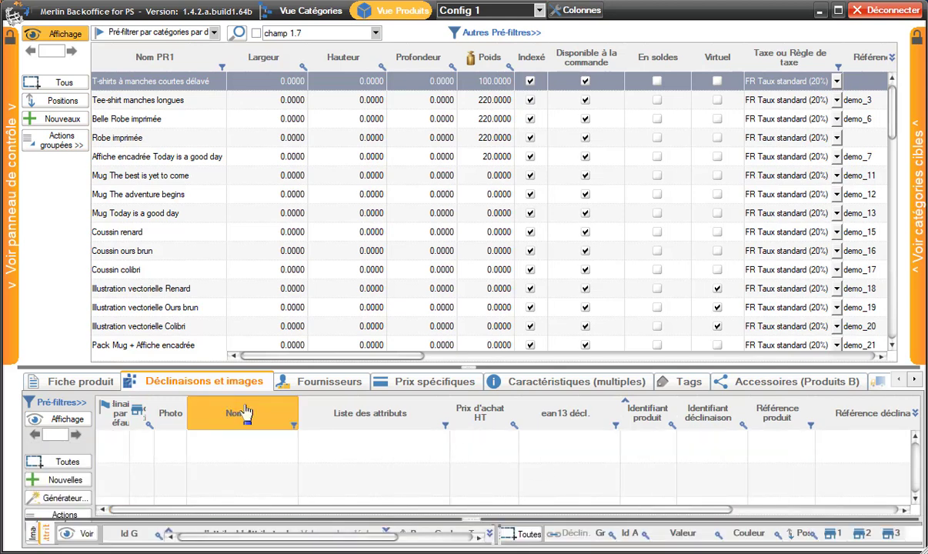
click(415, 384)
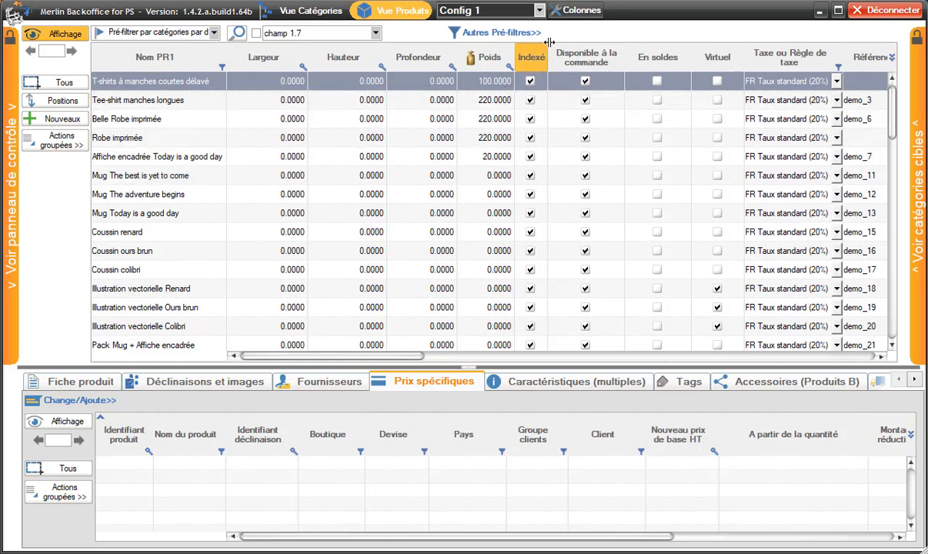
Open the column configuration of Config 1, collapse all groups of available product columns, and expand the Calculées group.
click(581, 13)
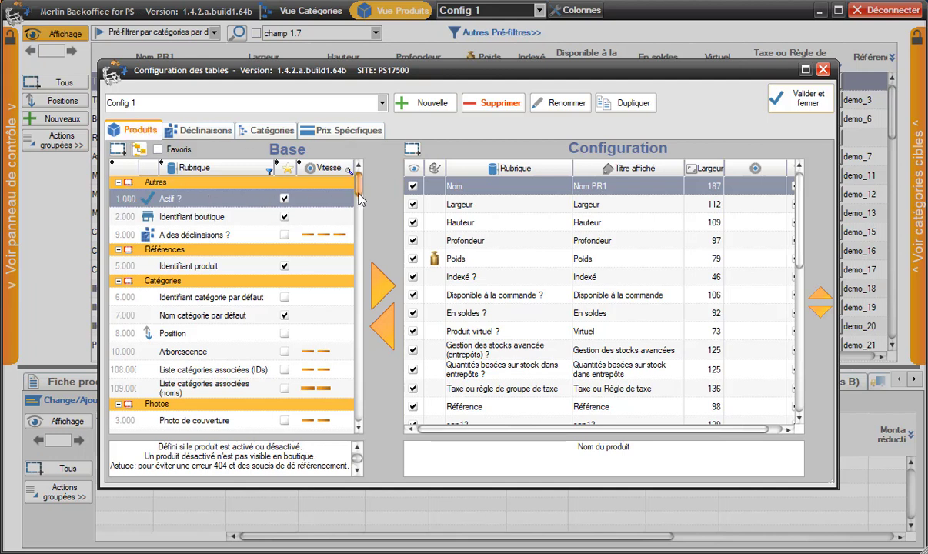
mouse_move(358, 195)
mouse_down()
mouse_move(360, 252)
mouse_move(361, 187)
mouse_up()
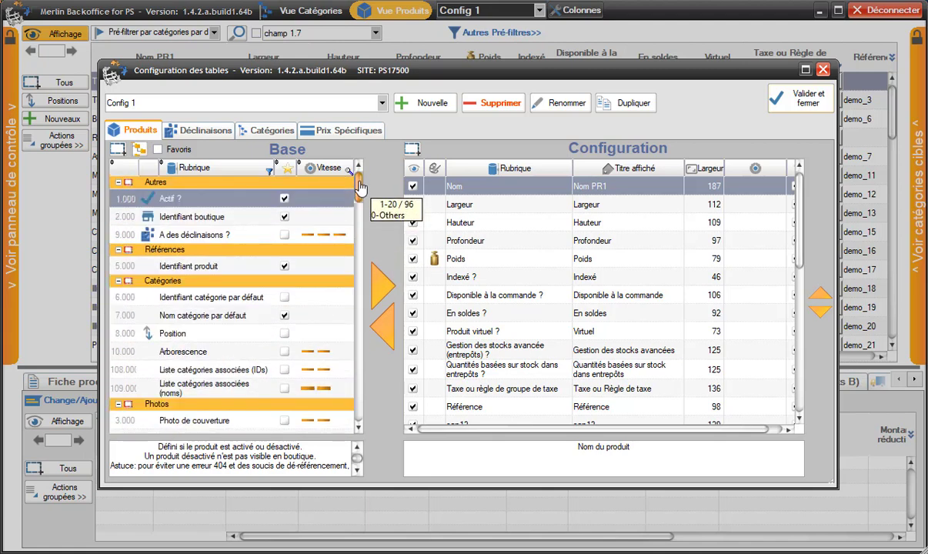
mouse_move(361, 207)
mouse_down()
mouse_move(359, 223)
mouse_move(360, 188)
mouse_up()
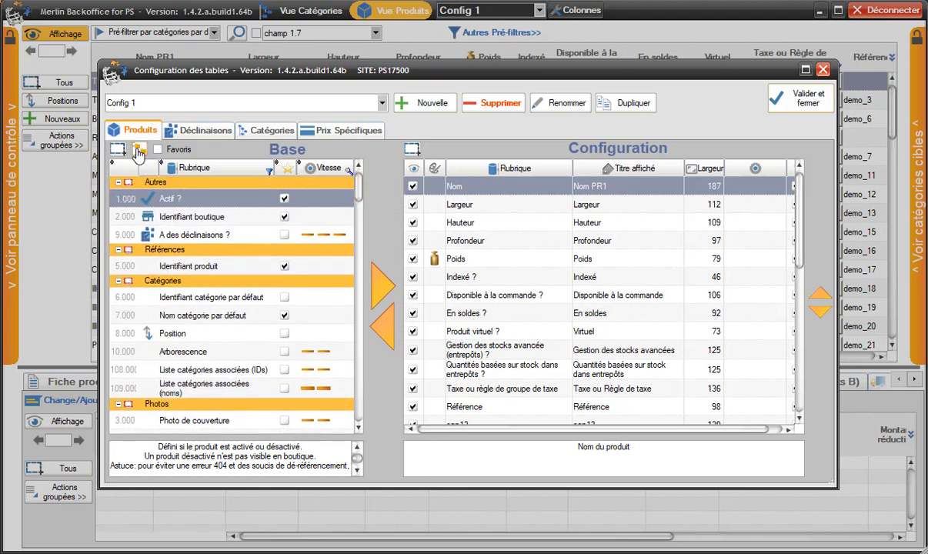
click(138, 149)
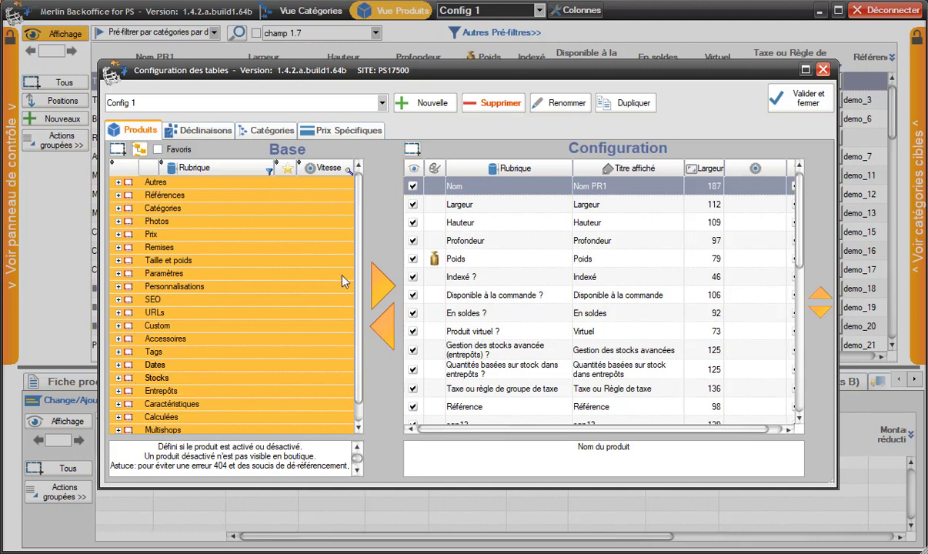
scroll(338, 257, down, 1)
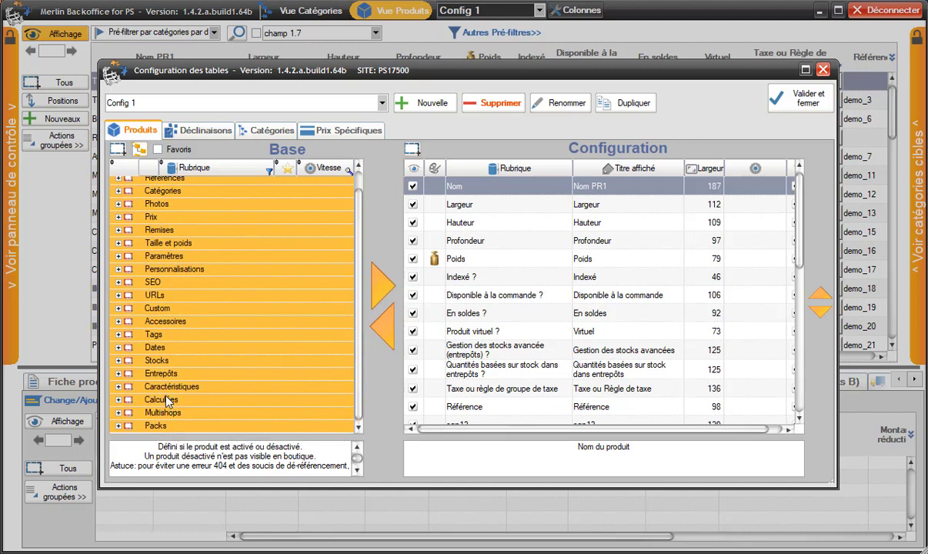
click(118, 399)
scroll(356, 316, down, 3)
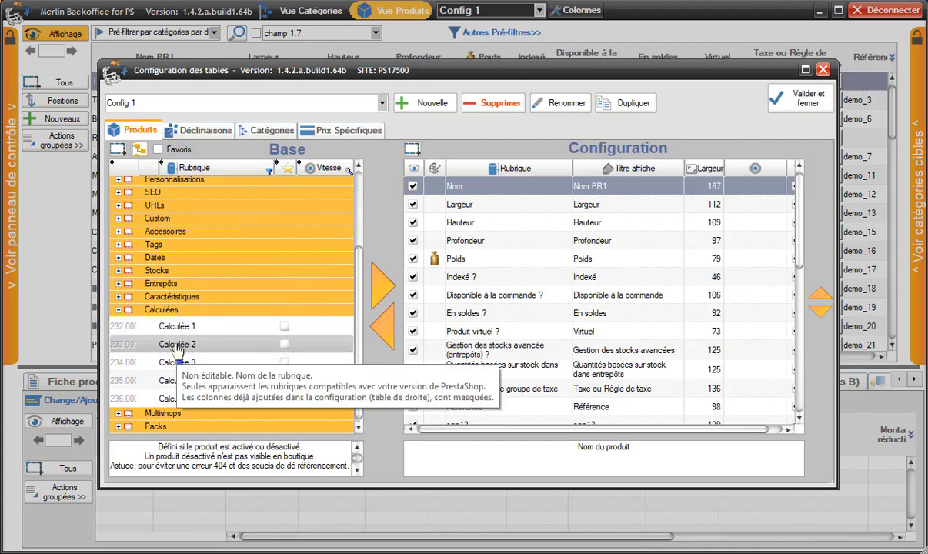
Add the Calculée 2 column to the products configuration directly after Nom, and validate the configuration.
click(178, 348)
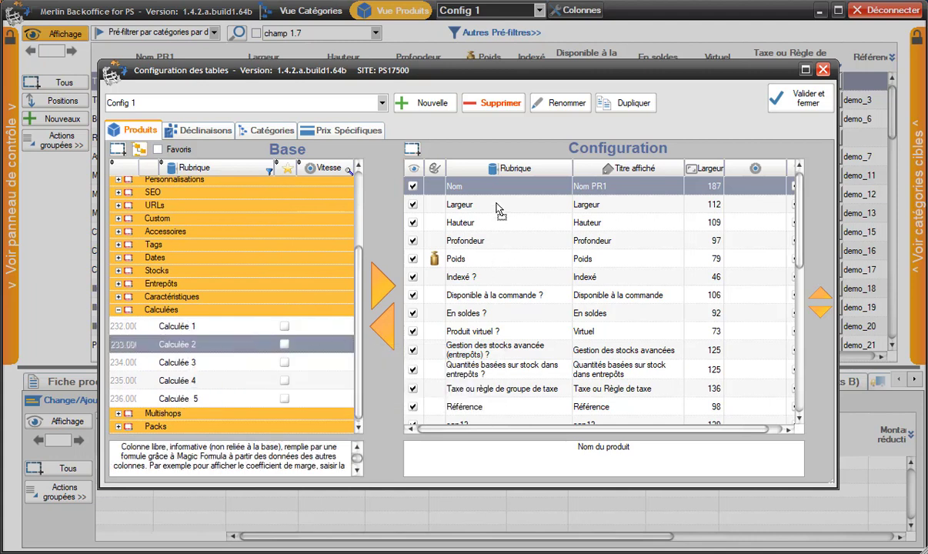
drag(499, 211, 469, 199)
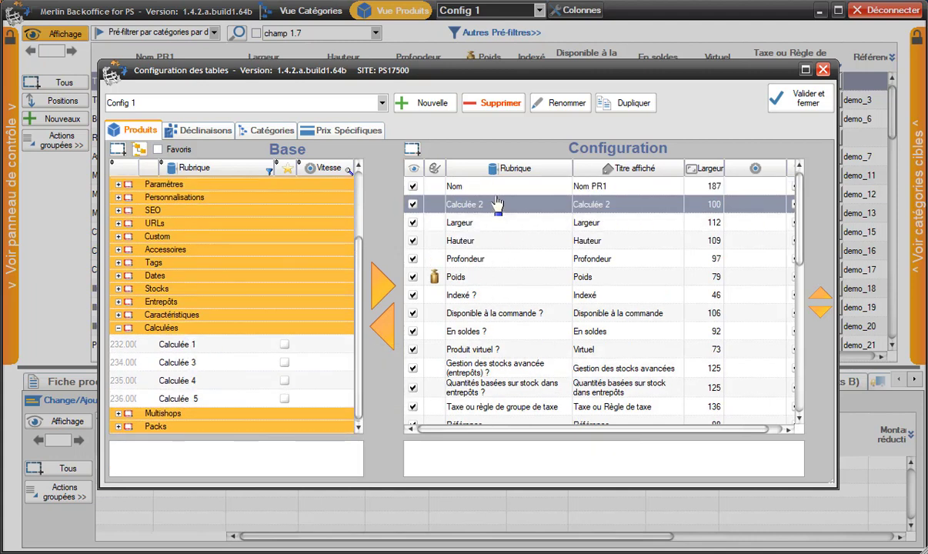
click(815, 99)
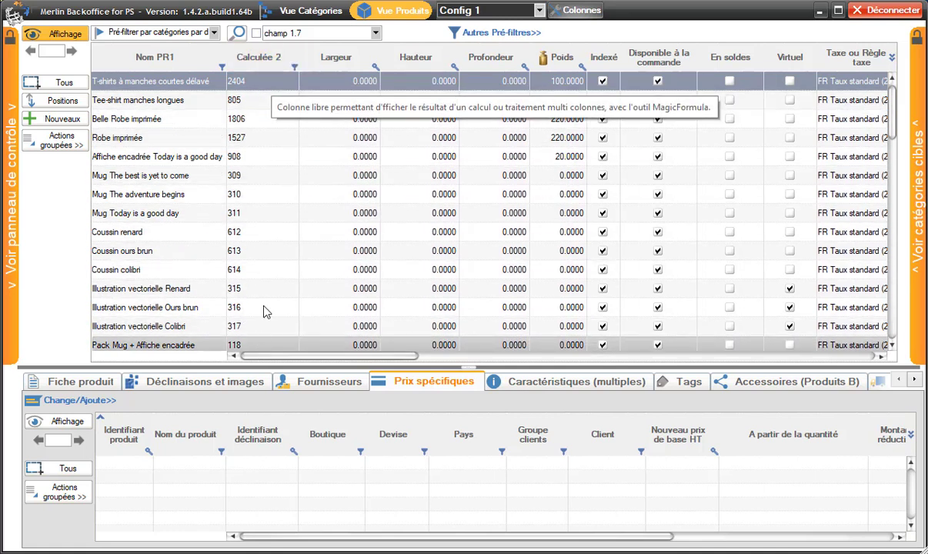
Open MagicFormula for the whole Calculée 2 column, display the other formulas, and create a new blank formula.
right_click(260, 85)
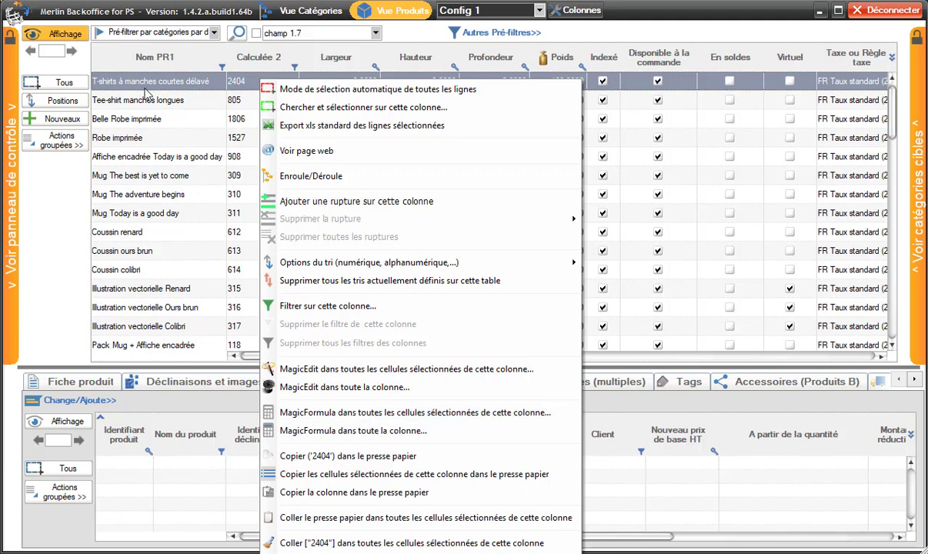
click(303, 433)
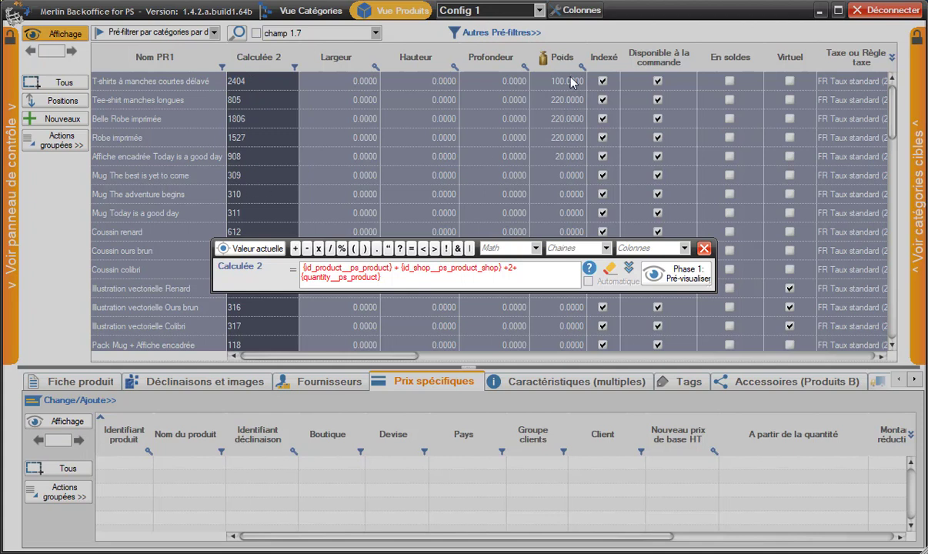
click(628, 269)
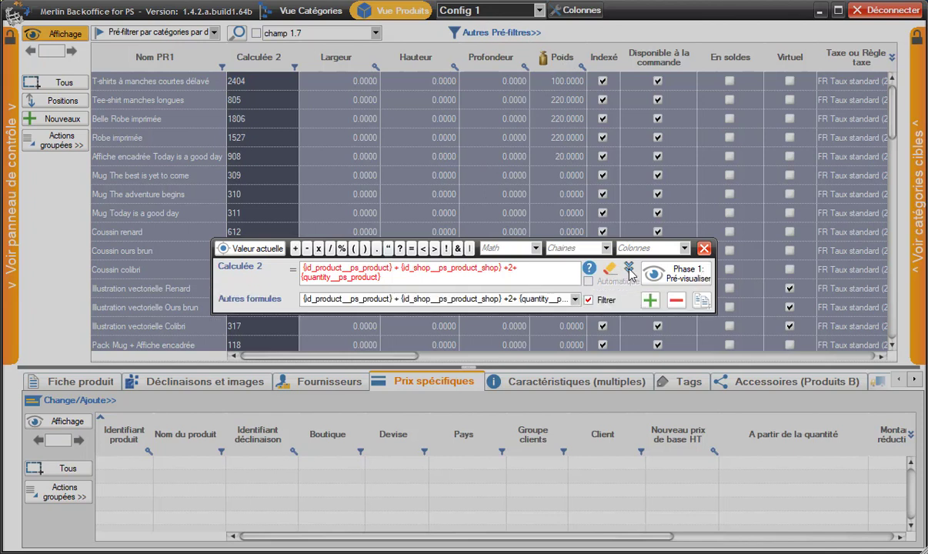
click(651, 301)
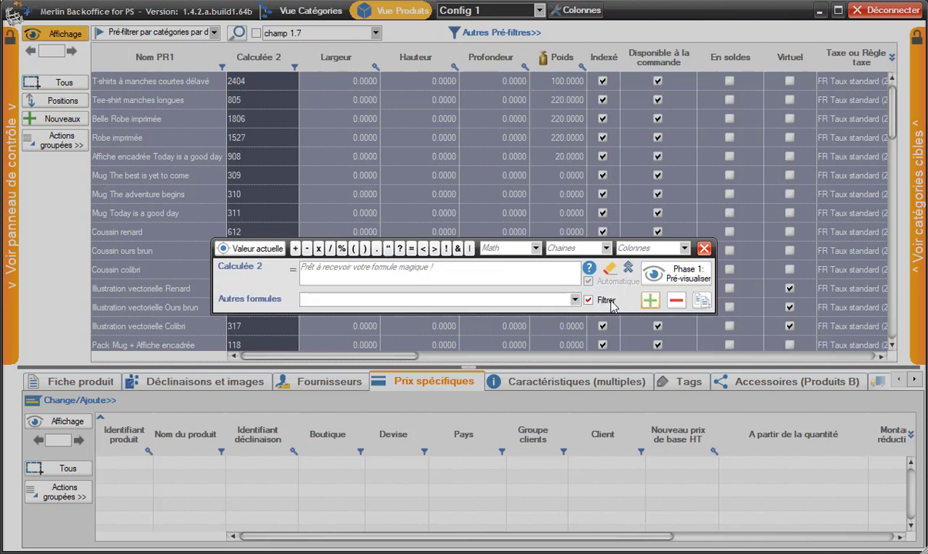
Build the Calculée 2 formula by inserting the product's Poids column and multiplying it by 2.
click(331, 271)
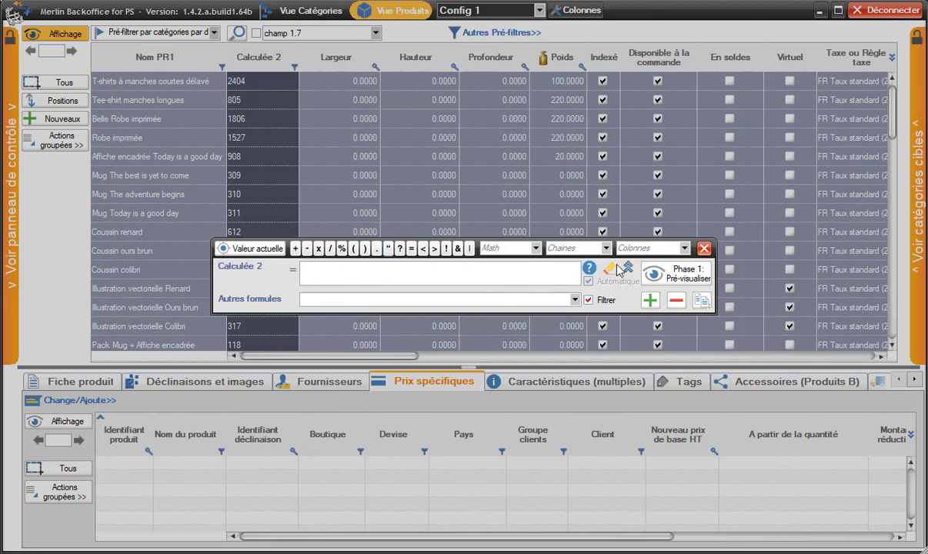
click(684, 249)
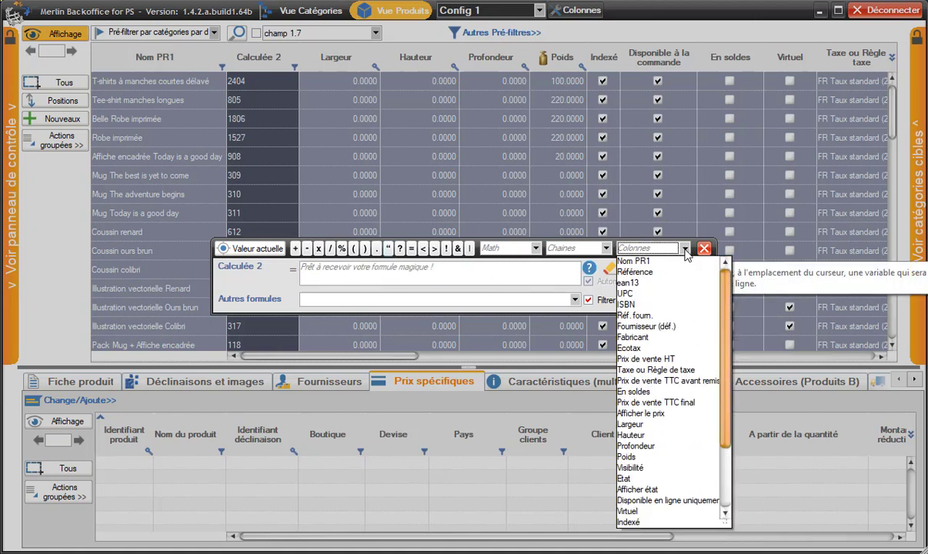
click(628, 458)
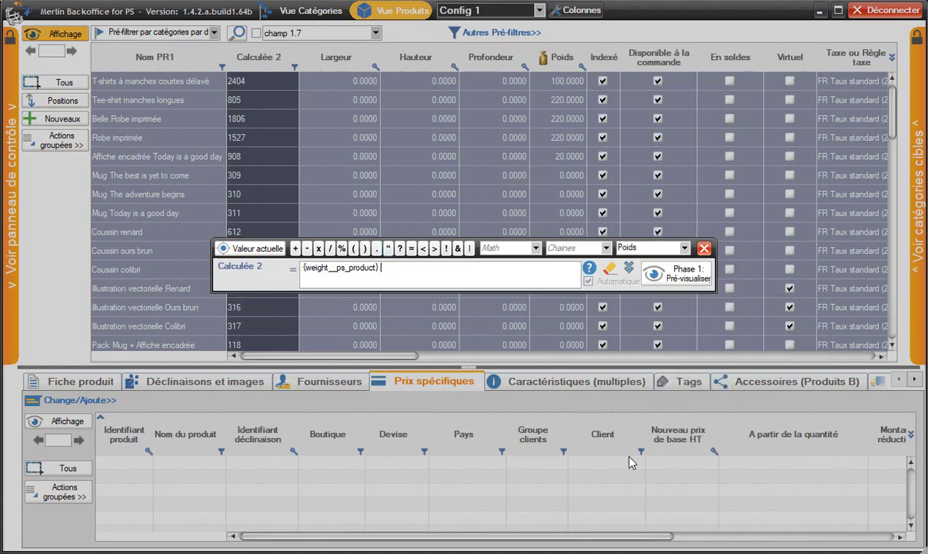
click(317, 249)
Preview the Calculée 2 formula, validate the pre-calculated values, close MagicFormula, and select only the first product row.
click(674, 274)
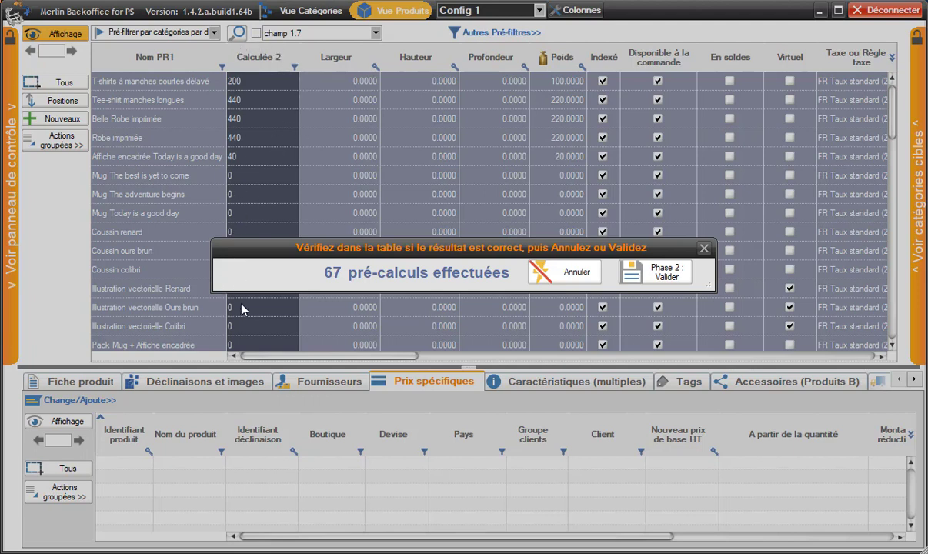
click(672, 277)
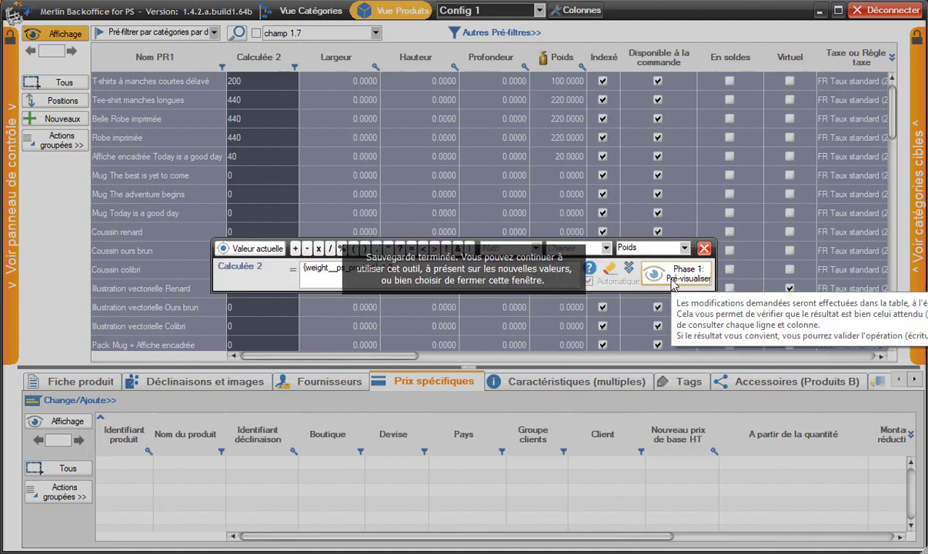
click(705, 249)
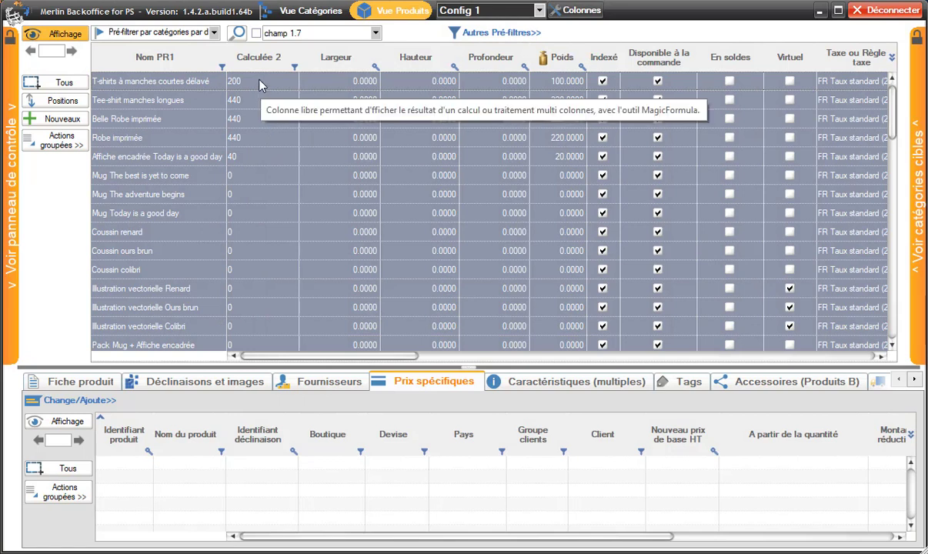
click(260, 88)
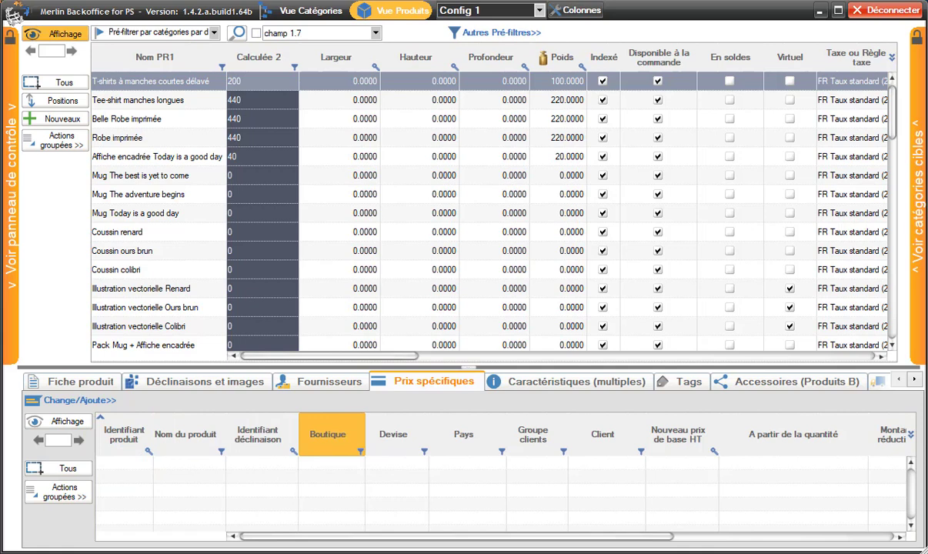
Open the column configuration and create a new configuration named Chiffre d'affaire.
click(580, 12)
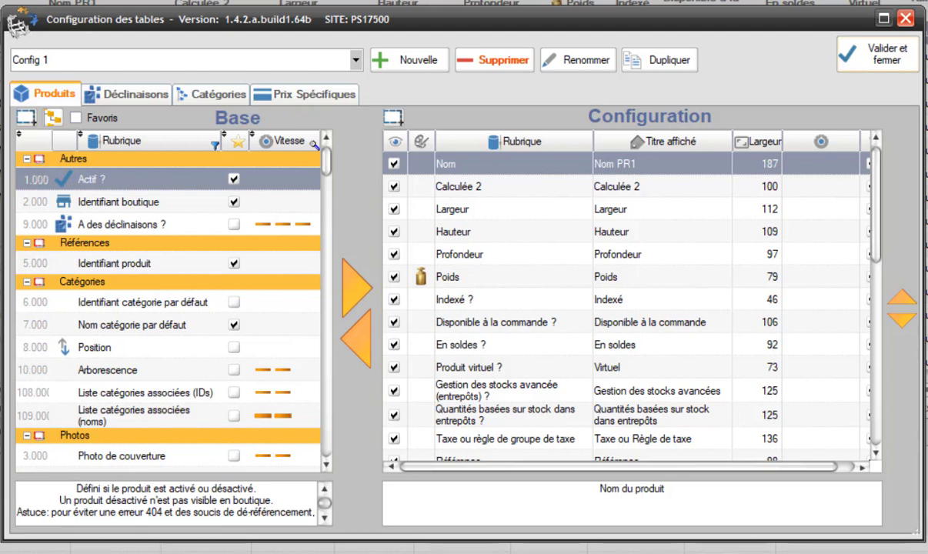
click(414, 60)
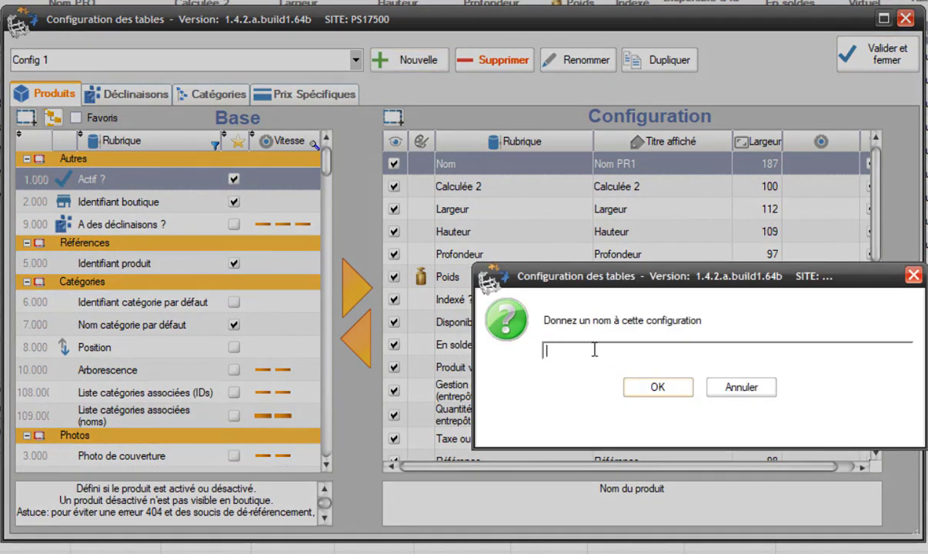
text(Chiffre d'affair)
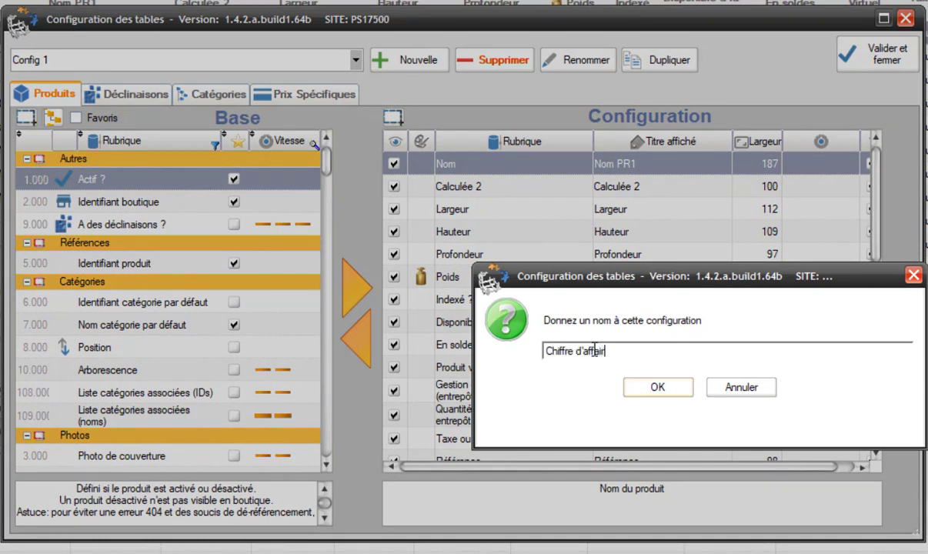
text(es)
click(658, 388)
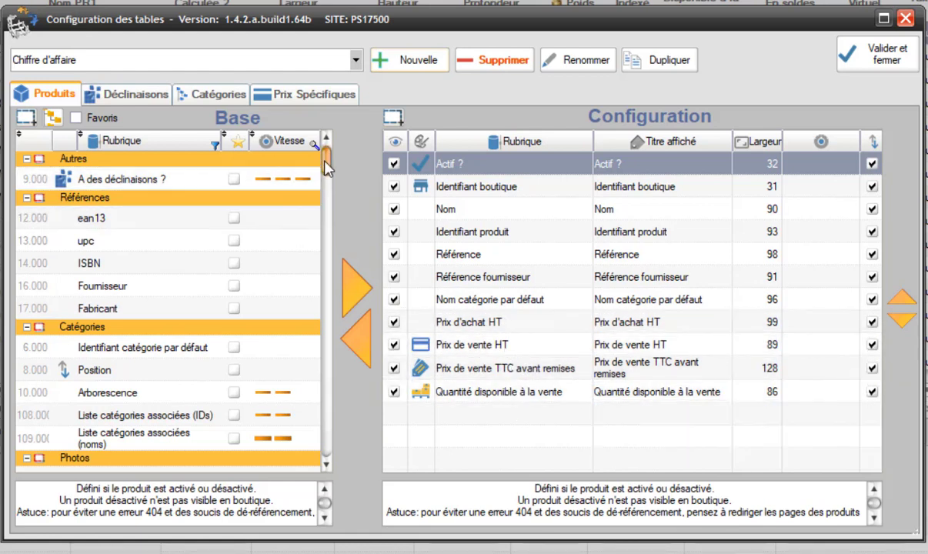
Collapse the available product column groups, expand Stocks, and add Quantité vendue directly after Prix de vente HT.
click(52, 117)
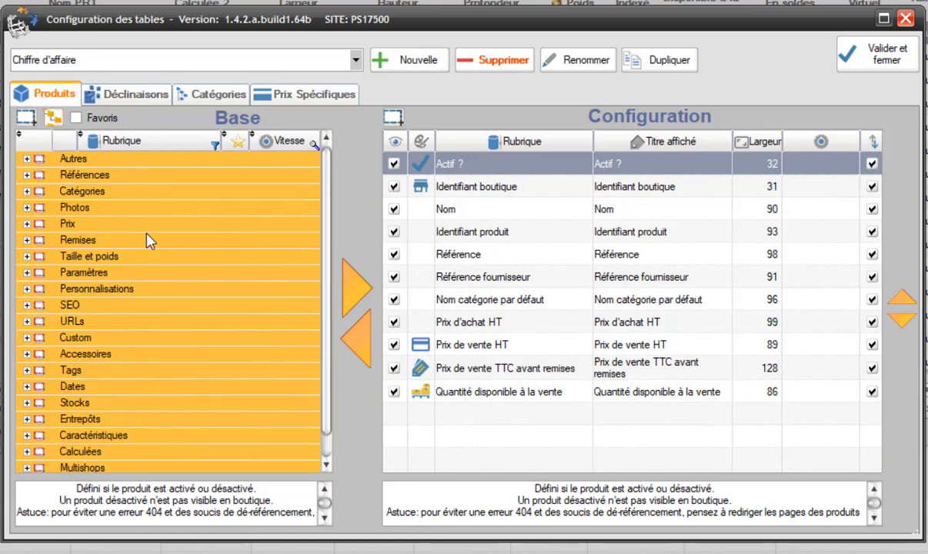
scroll(312, 292, down, 1)
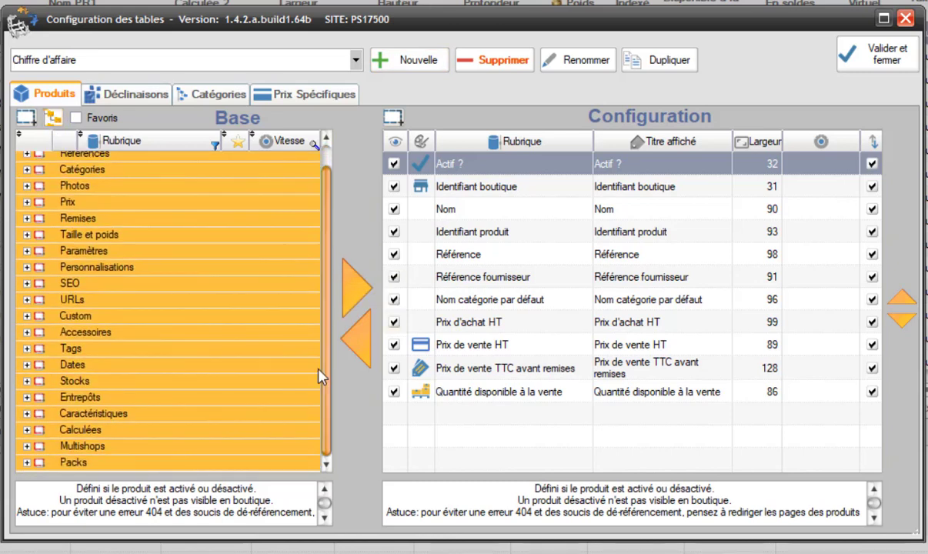
click(27, 381)
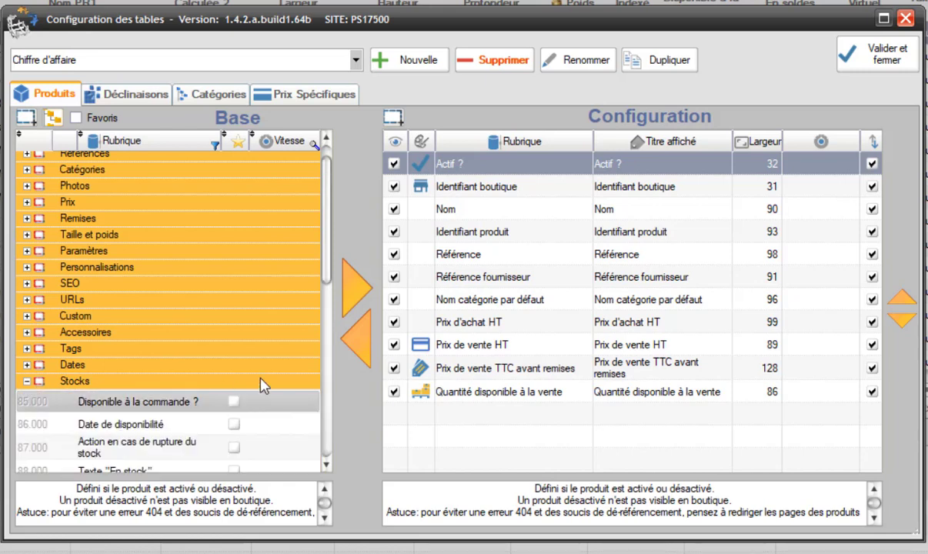
drag(327, 271, 321, 383)
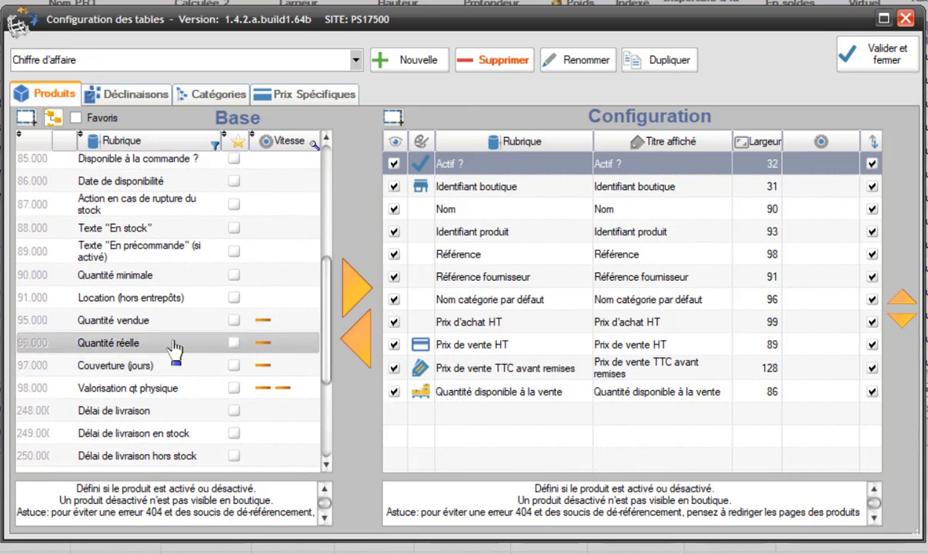
drag(129, 320, 449, 356)
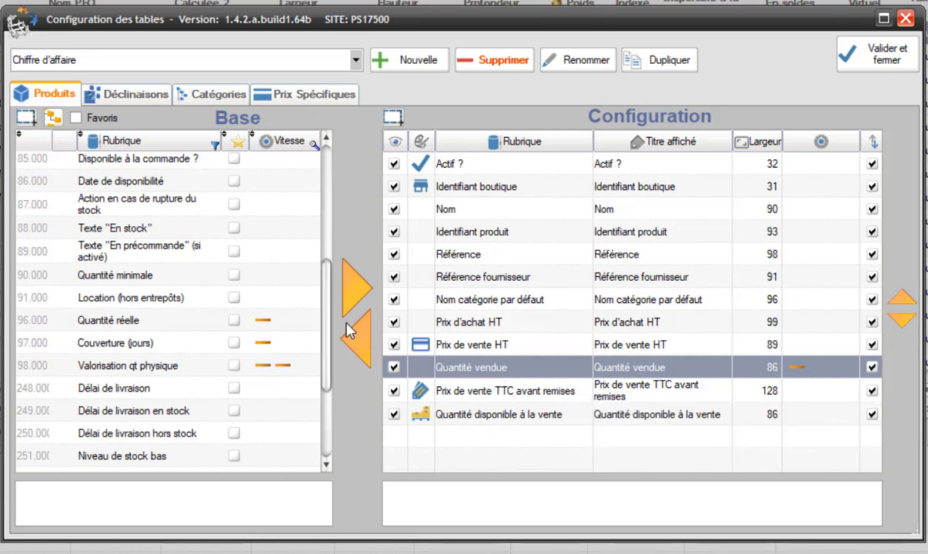
Add Calculée 1 from the Calculées group directly after Quantité vendue, and validate the configuration.
drag(326, 245, 316, 394)
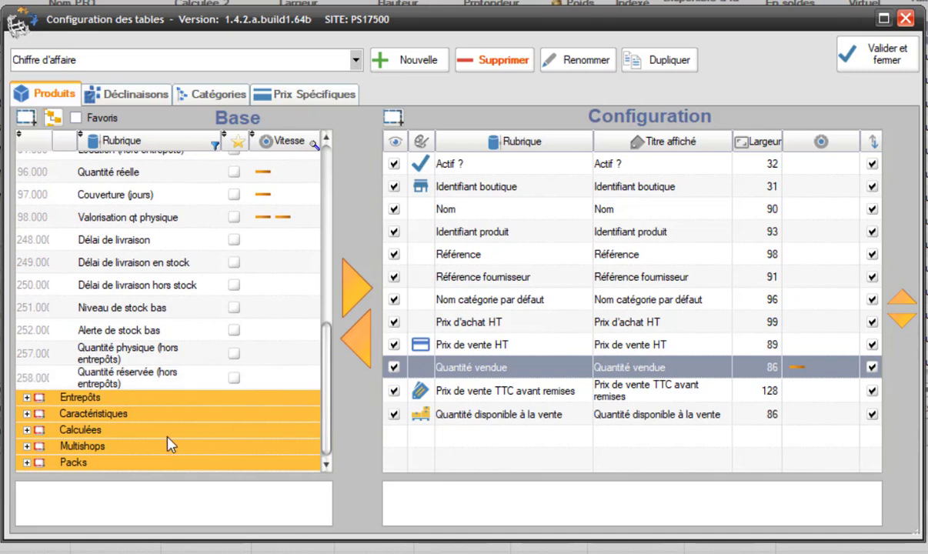
click(26, 430)
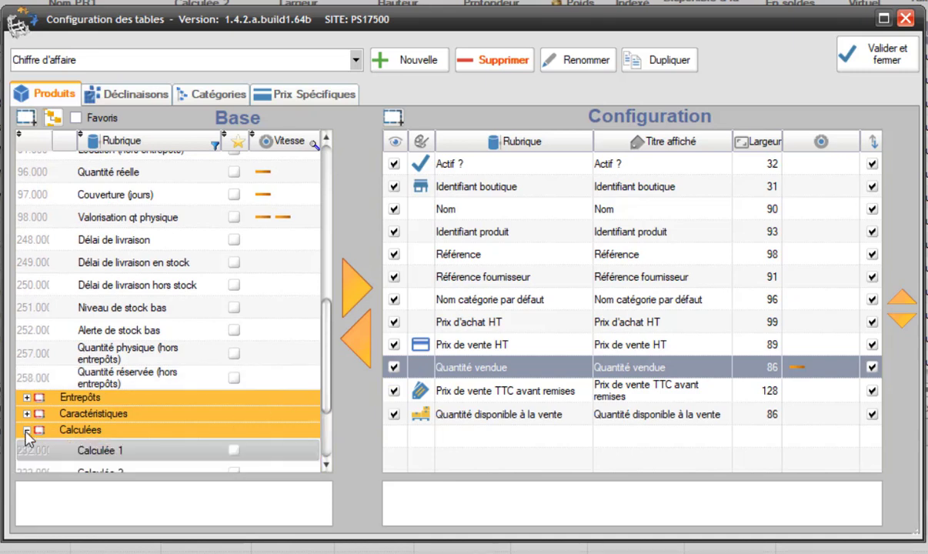
drag(323, 400, 321, 425)
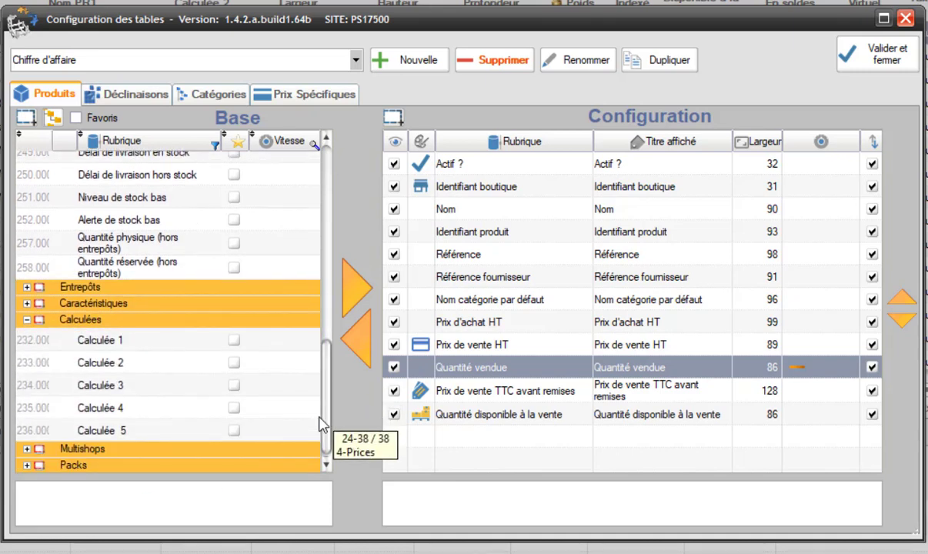
click(112, 346)
drag(112, 348, 410, 385)
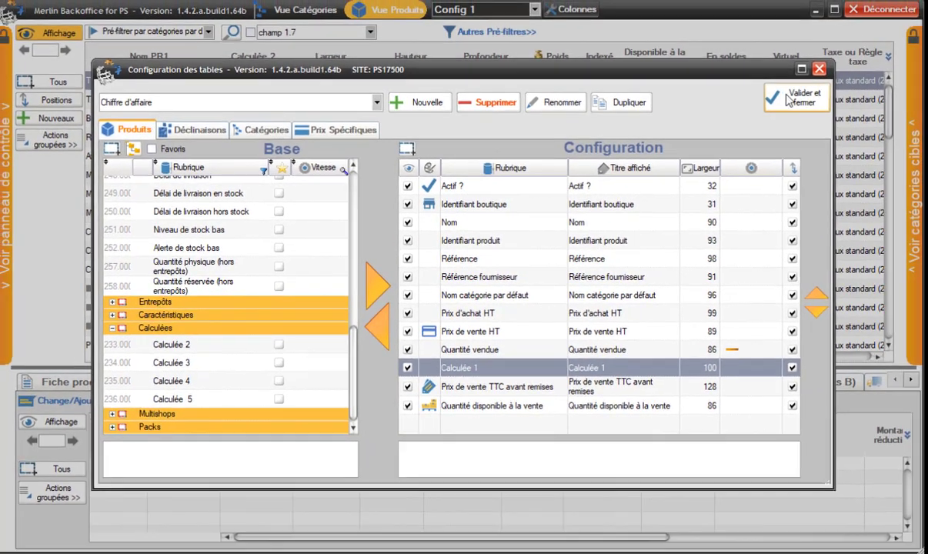
click(789, 99)
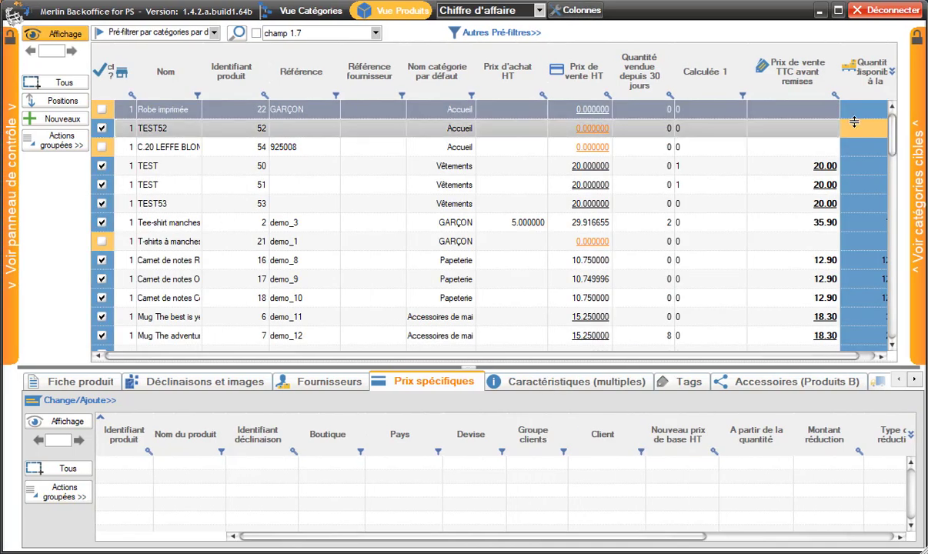
Sort the products by Quantité vendue depuis 30 jours in descending order.
click(645, 71)
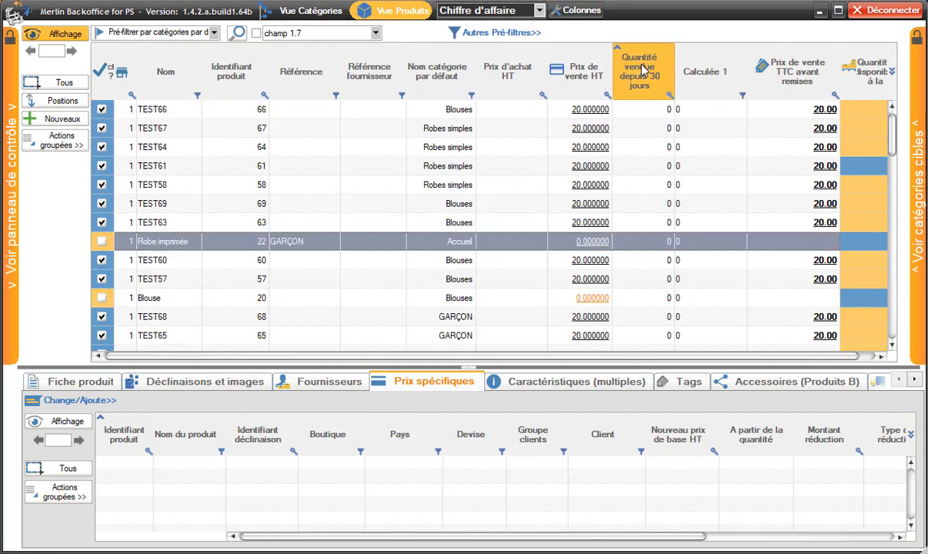
click(645, 69)
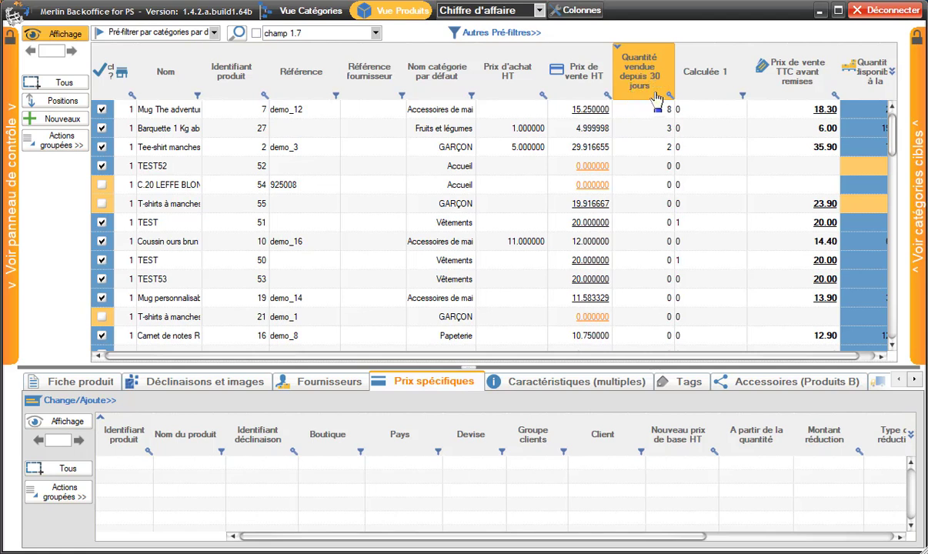
Examine the available periods for the quantity sold in the control panel's calculation options, then hide the panel.
click(10, 150)
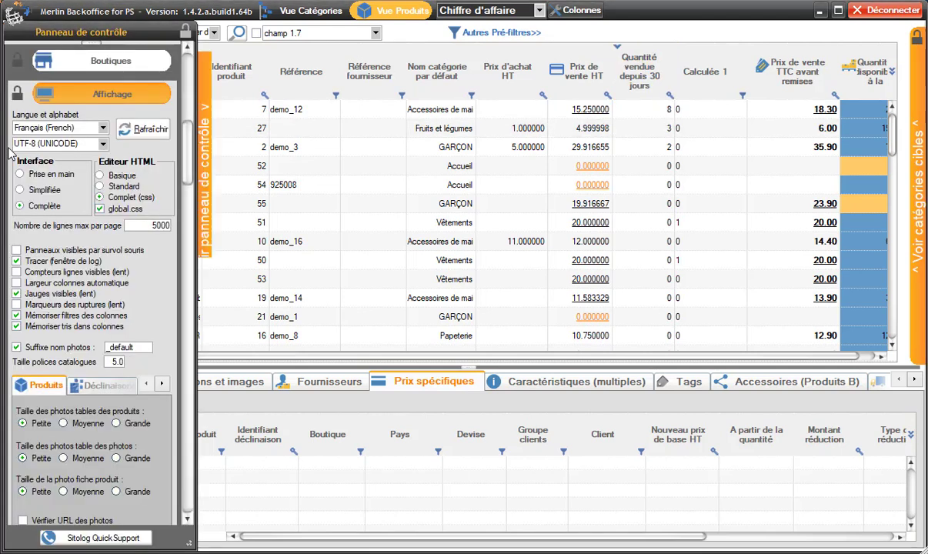
click(115, 92)
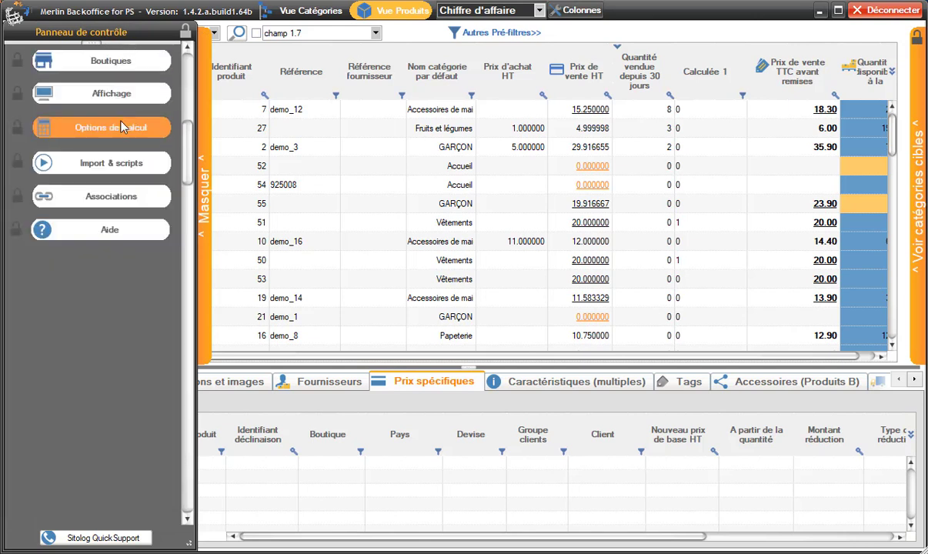
click(122, 132)
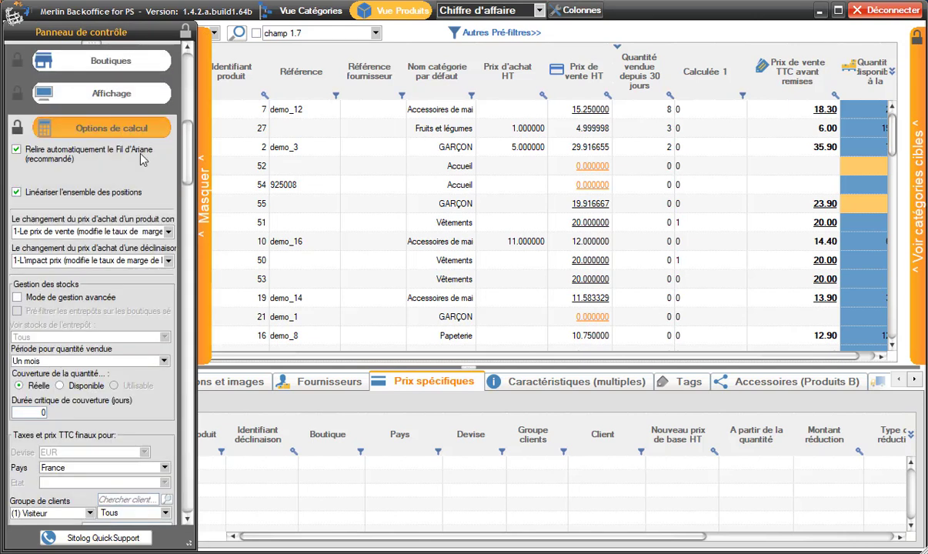
scroll(188, 200, down, 4)
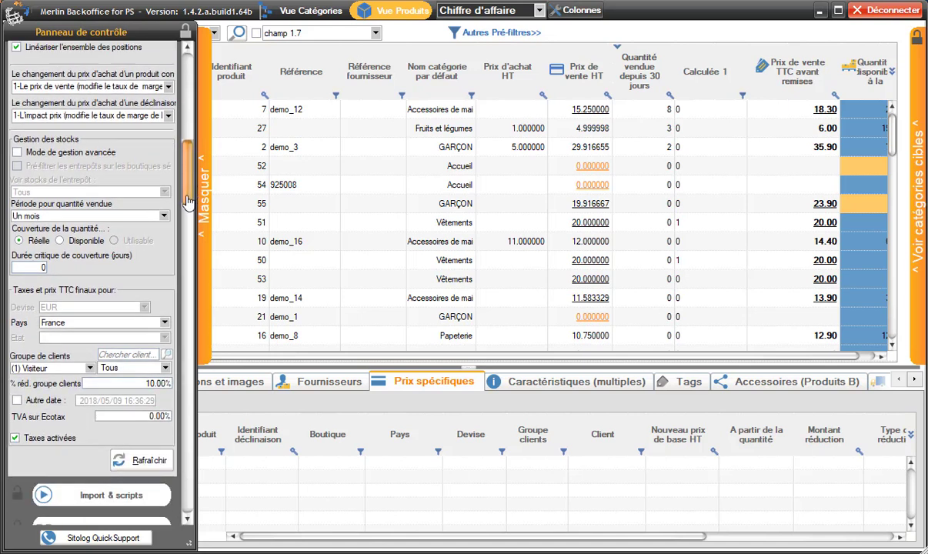
scroll(188, 201, down, 1)
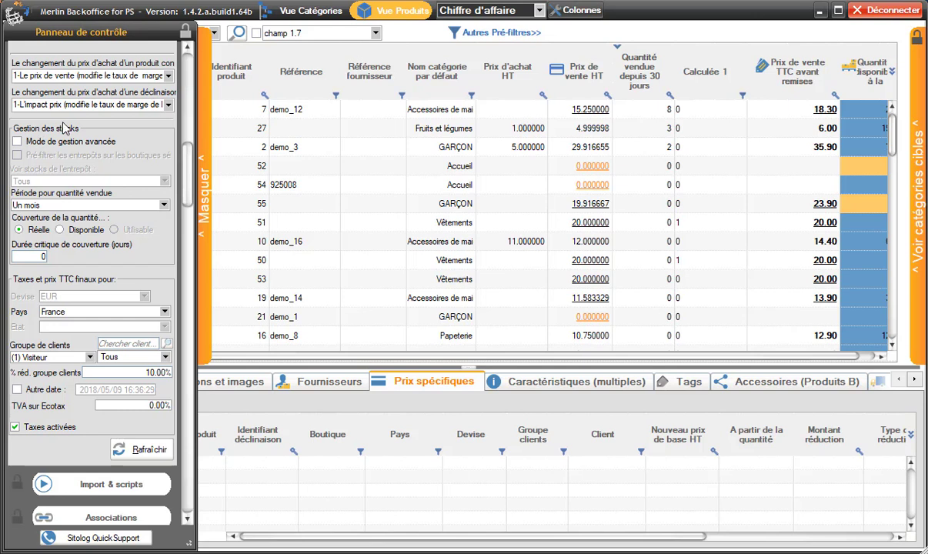
click(165, 207)
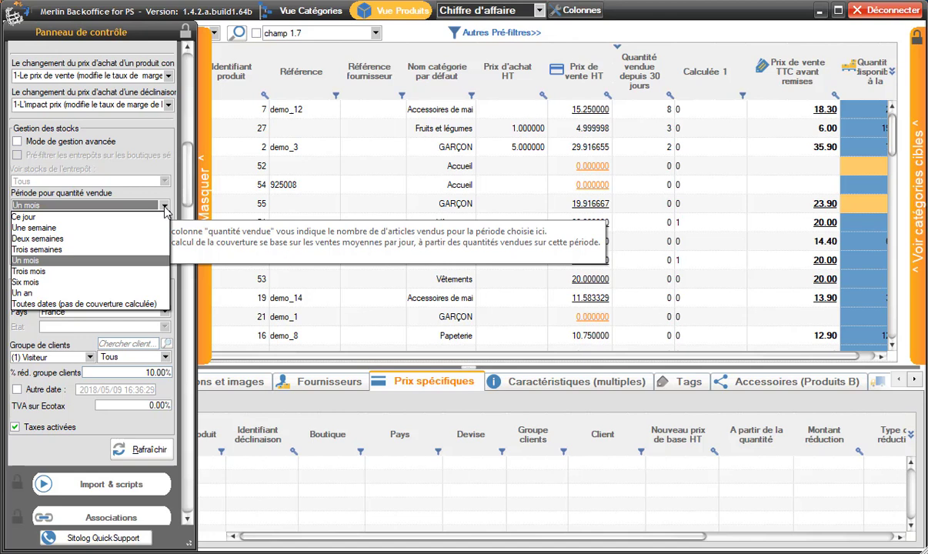
click(178, 164)
click(204, 96)
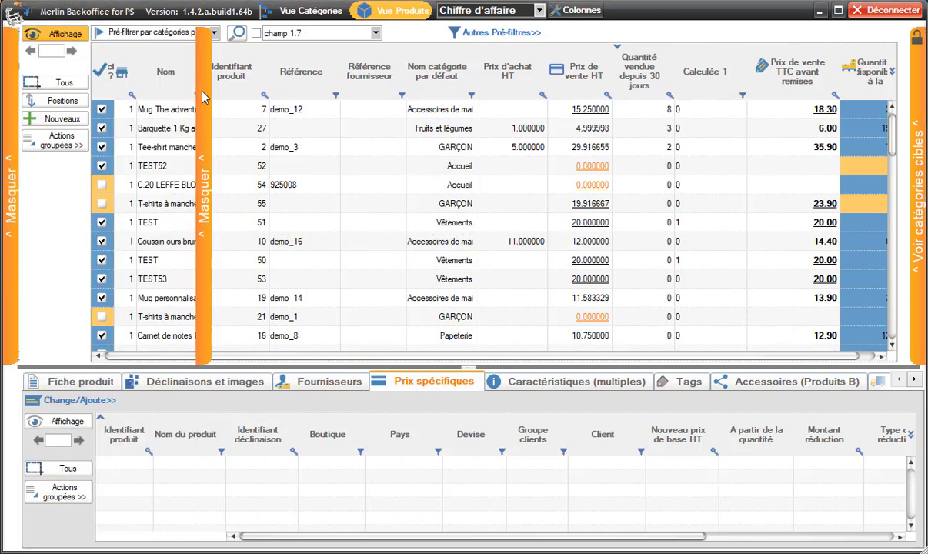
Open MagicFormula for the whole Calculée 1 column, display the other formulas, and create a new blank formula.
right_click(706, 115)
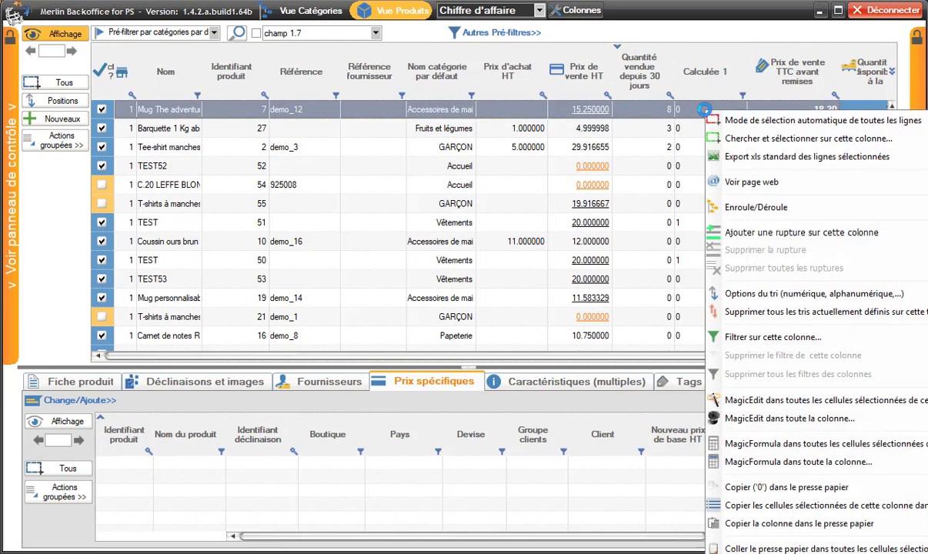
click(772, 462)
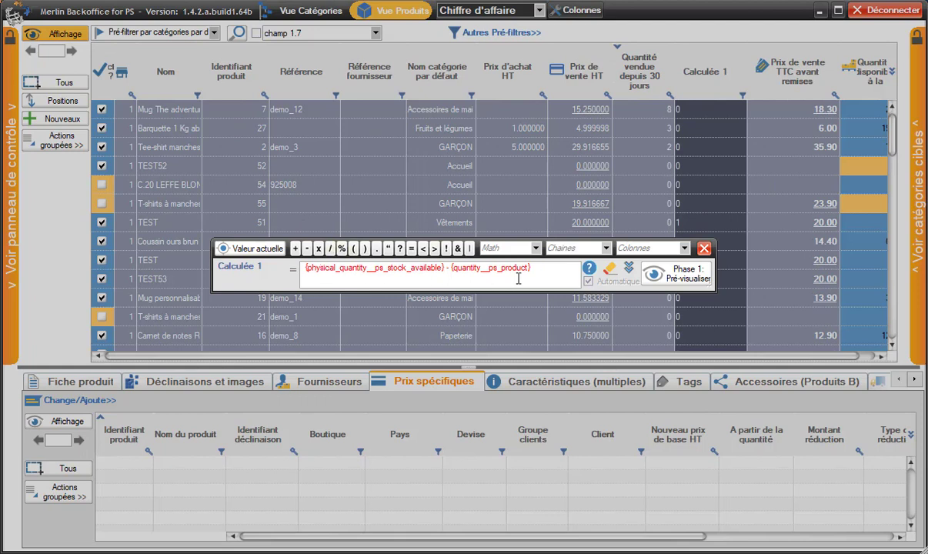
click(630, 270)
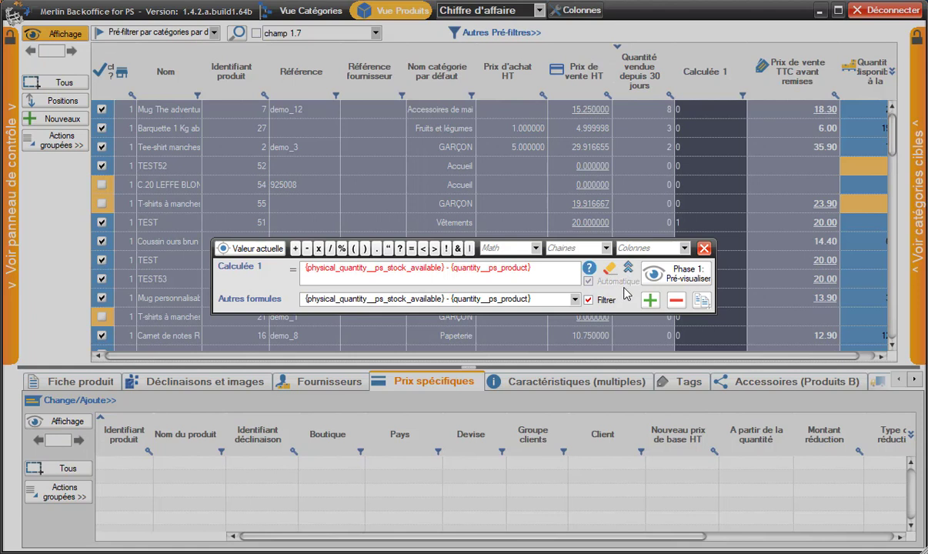
click(650, 303)
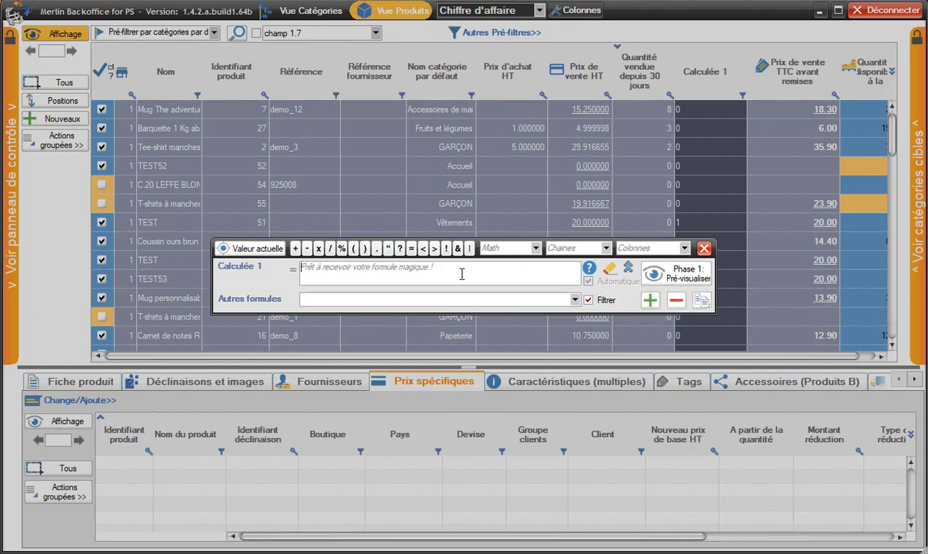
click(352, 273)
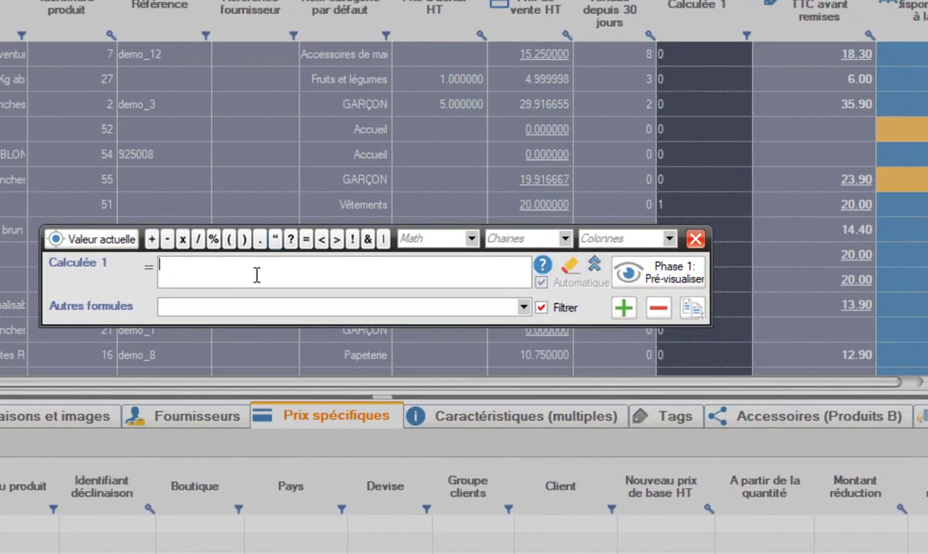
Build the Calculée 1 formula as (Prix de vente HT - Prix d'achat HT) multiplied by Quantité vendue depuis 30 jours.
click(229, 238)
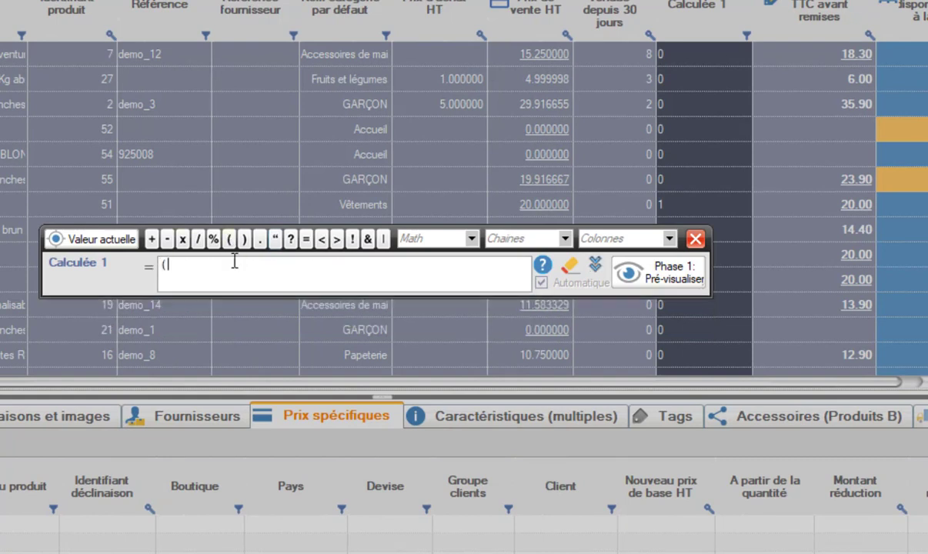
click(670, 239)
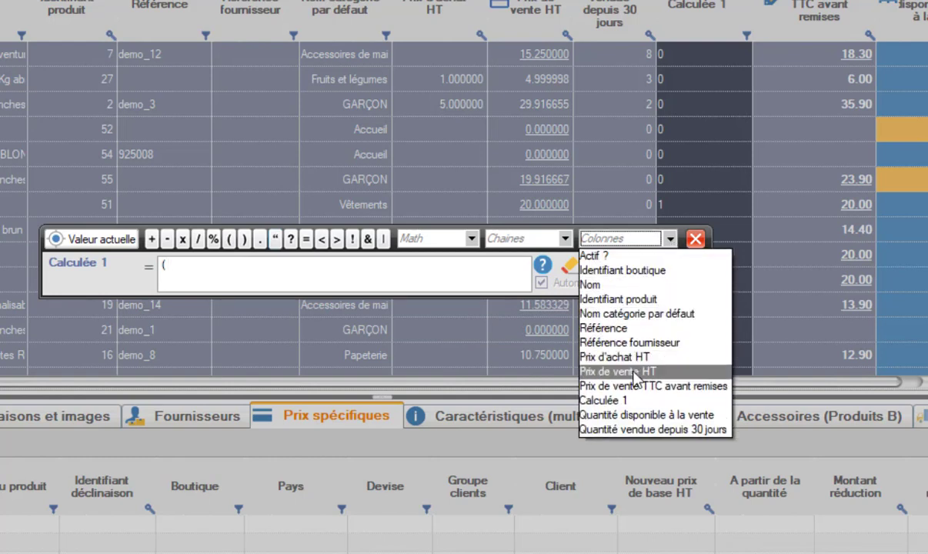
click(635, 372)
click(167, 239)
click(670, 239)
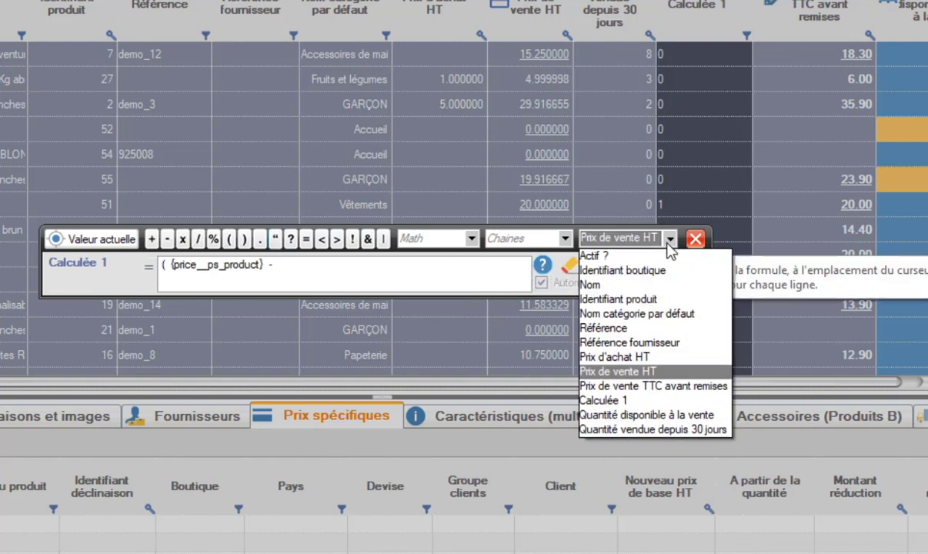
click(651, 357)
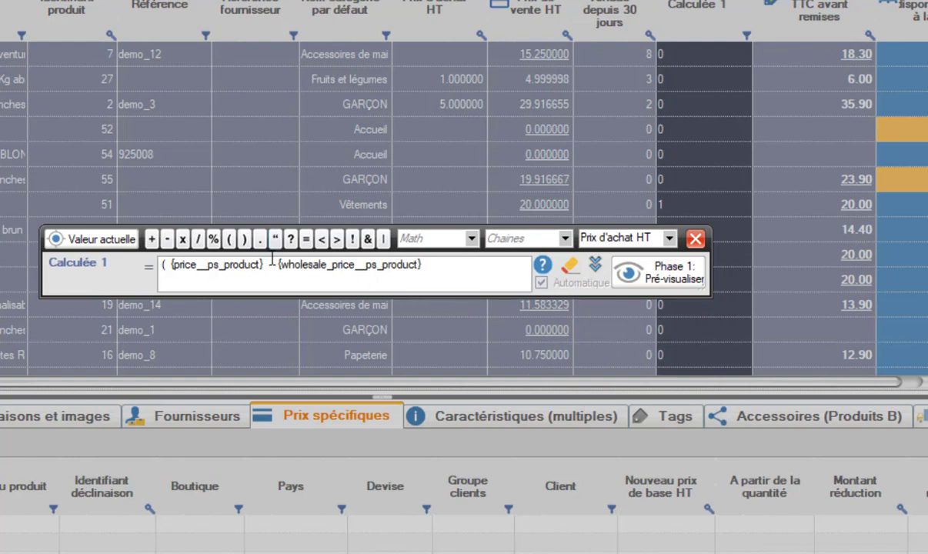
click(244, 240)
click(182, 238)
click(670, 238)
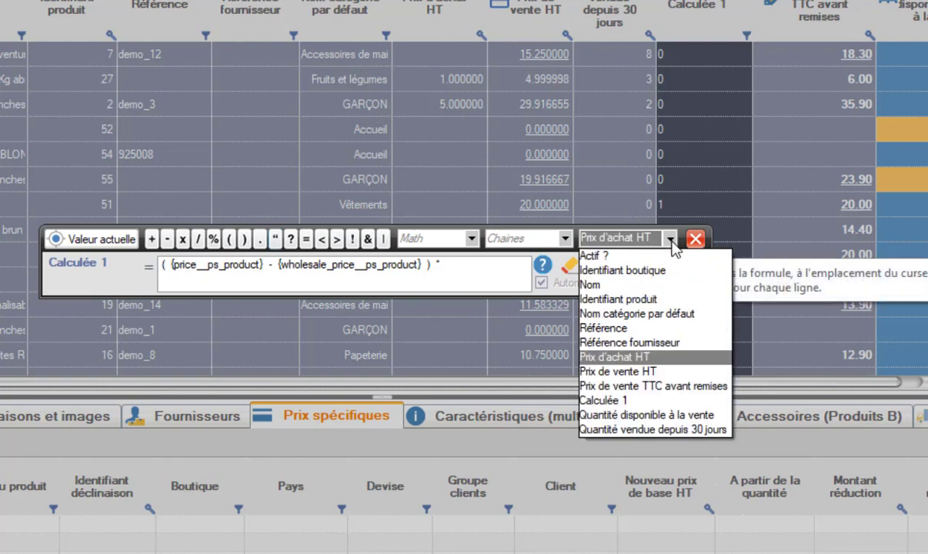
click(666, 429)
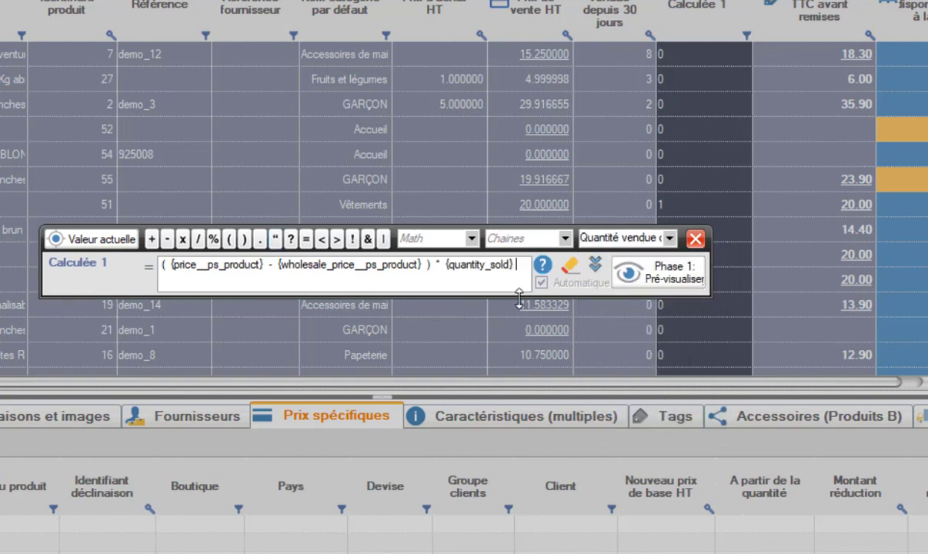
Preview the Calculée 1 formula on the products, validate the calculation, and close MagicFormula.
click(674, 280)
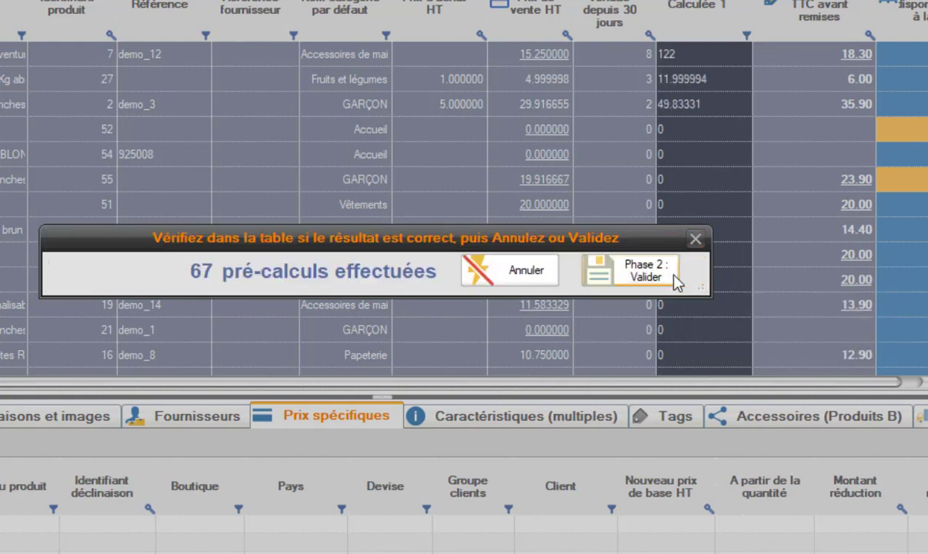
click(664, 284)
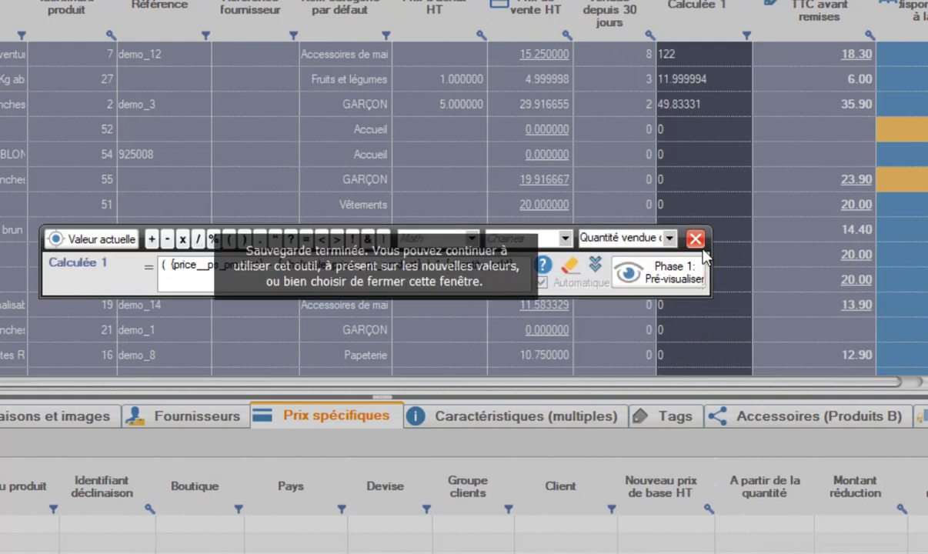
click(696, 240)
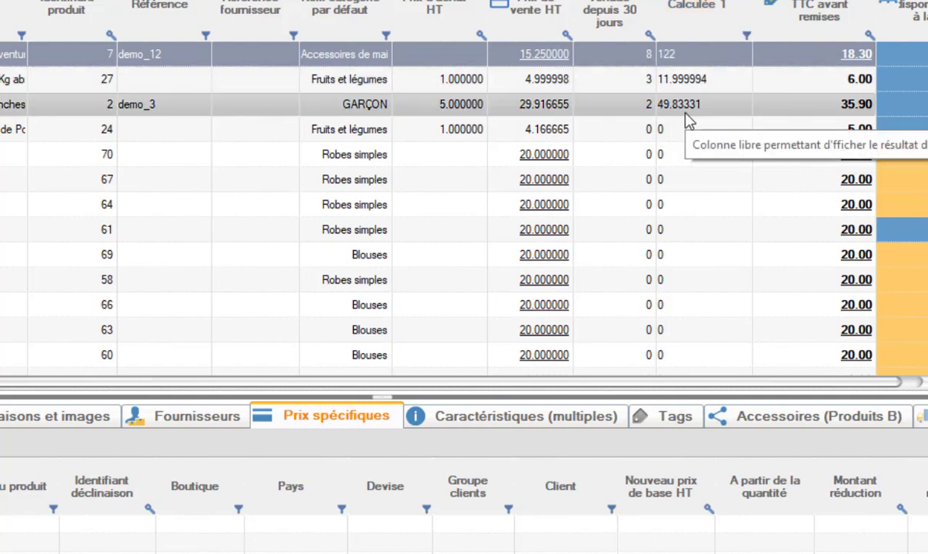
Open MagicFormula for the whole Référence column to inspect its stored formula and Automatique option, then close it without applying.
right_click(170, 50)
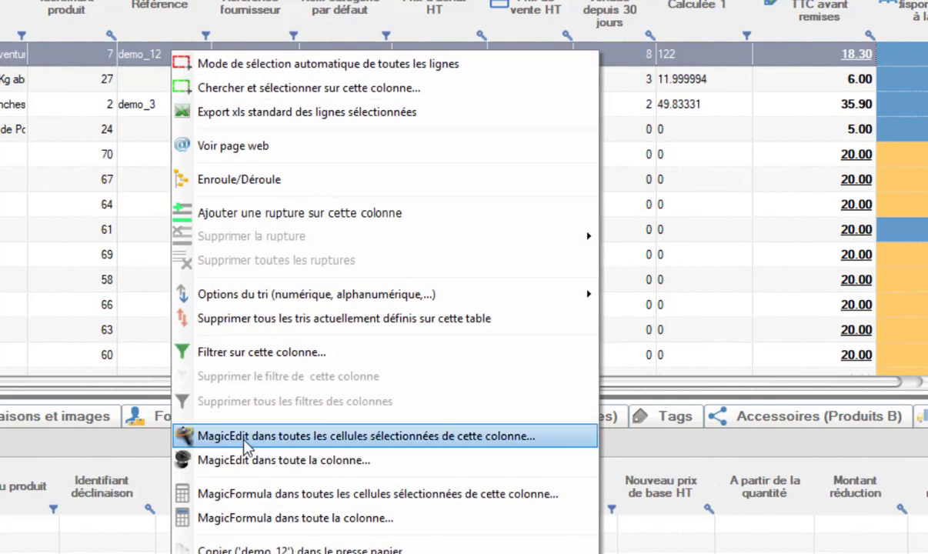
click(284, 520)
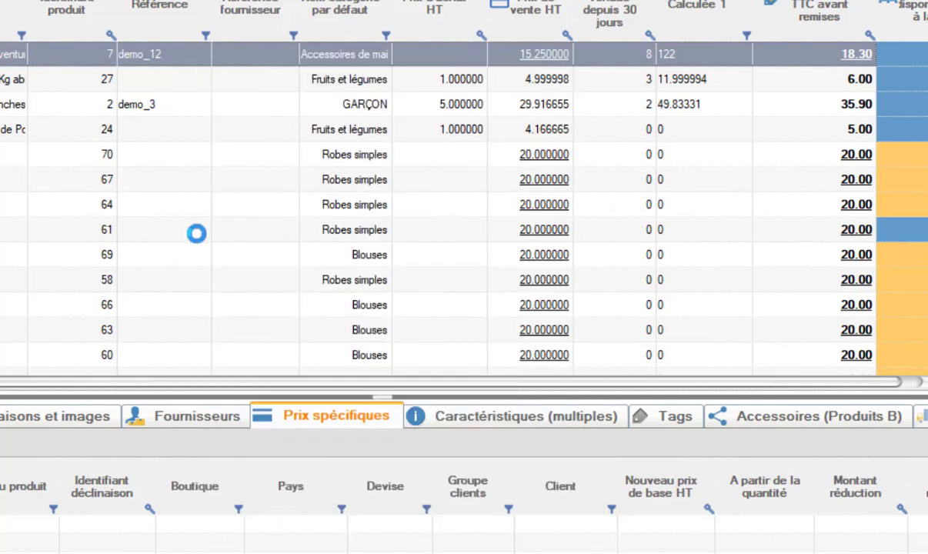
text({id_manufacturer__ps_product}..valeuraffichée +" - "+ {id_product__ps_product})
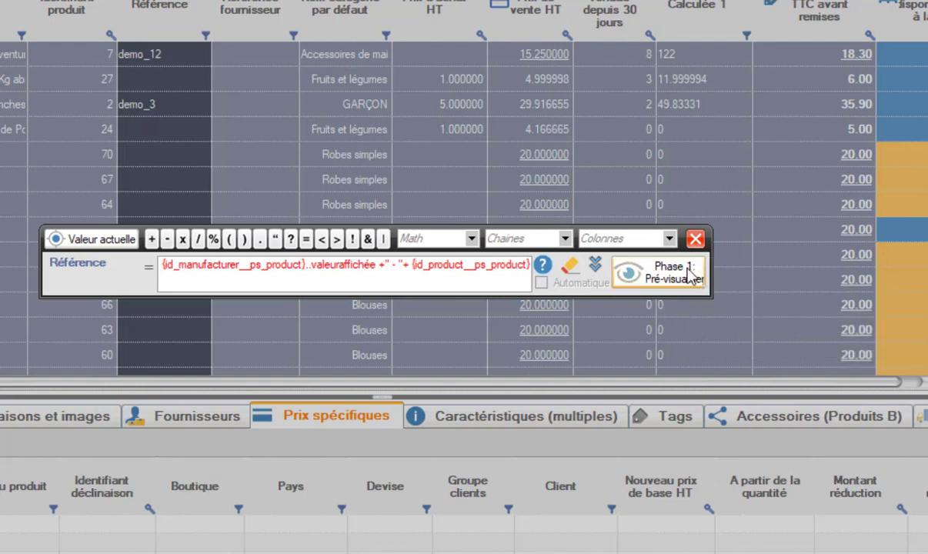
click(695, 239)
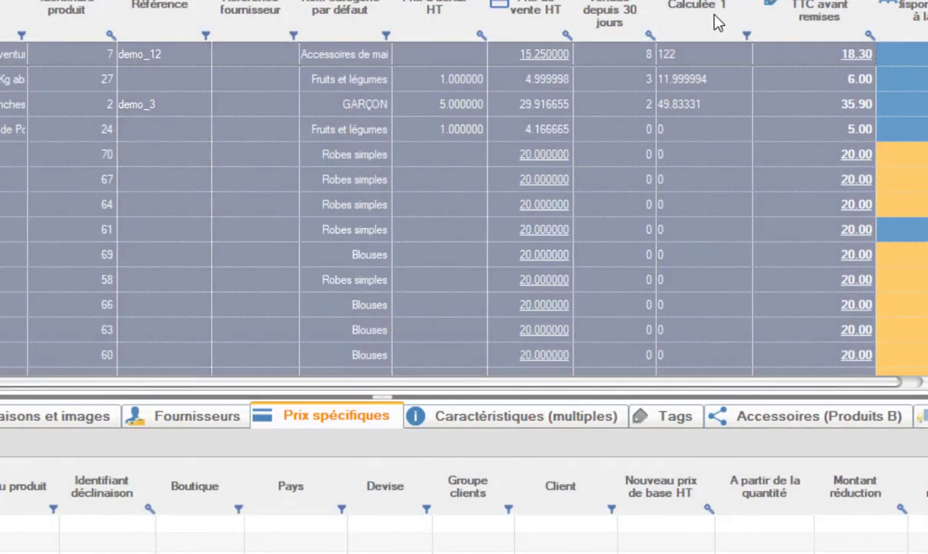
Reopen MagicFormula for the whole Calculée 1 column to check its saved formula and Automatique option, then close it.
right_click(702, 62)
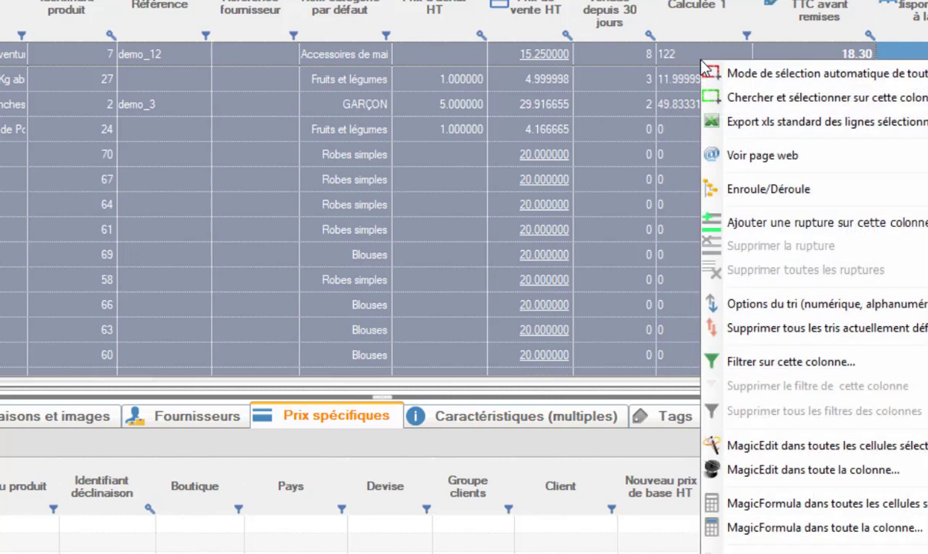
click(781, 528)
text(( {price__ps_product} - {wholesale_price__ps_product} ) * {quantity_sold})
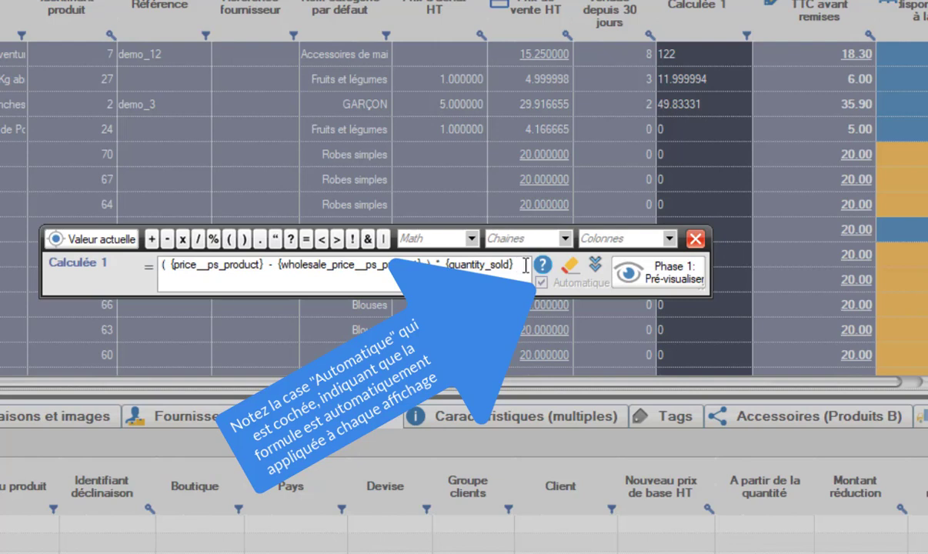
click(695, 240)
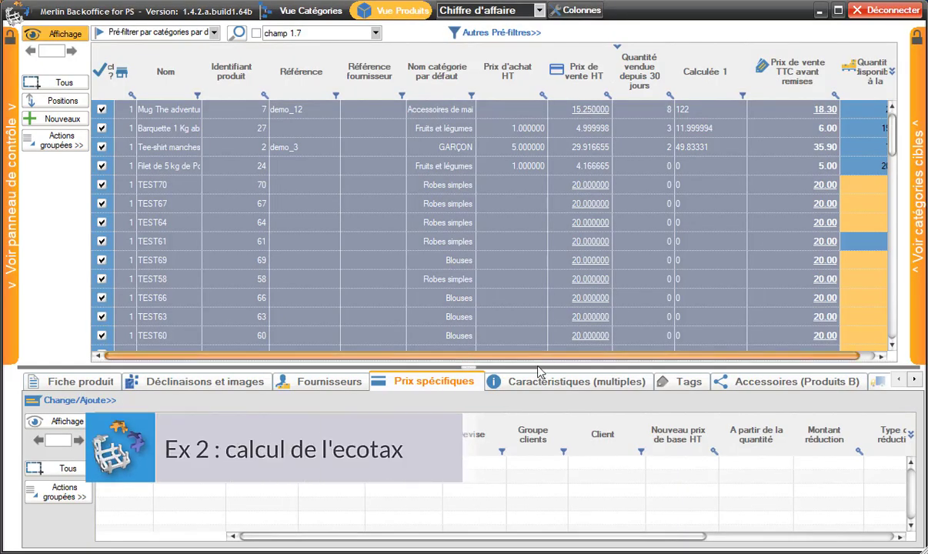
Add Ecotax HT from the Prix group to the Chiffre d'affaire product columns directly after Prix de vente HT, and validate the configuration.
drag(497, 355, 477, 351)
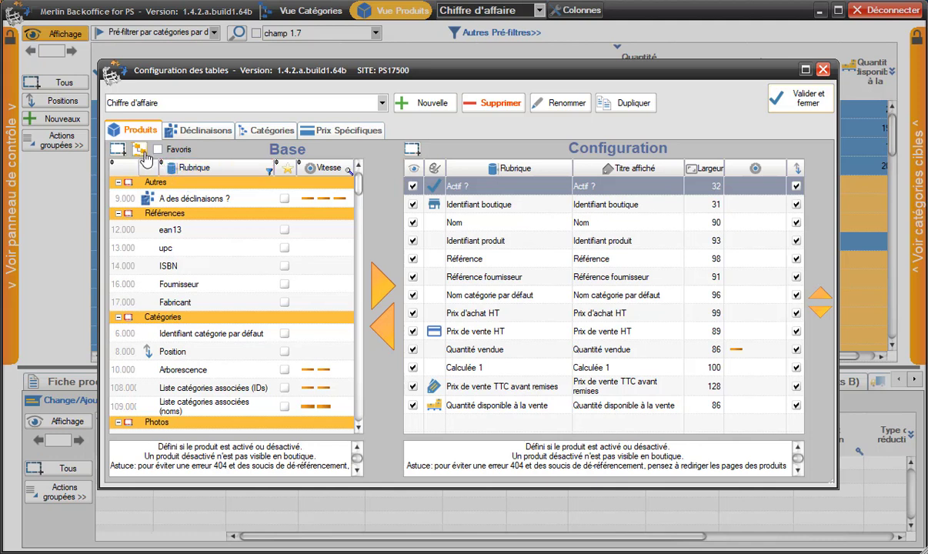
click(144, 152)
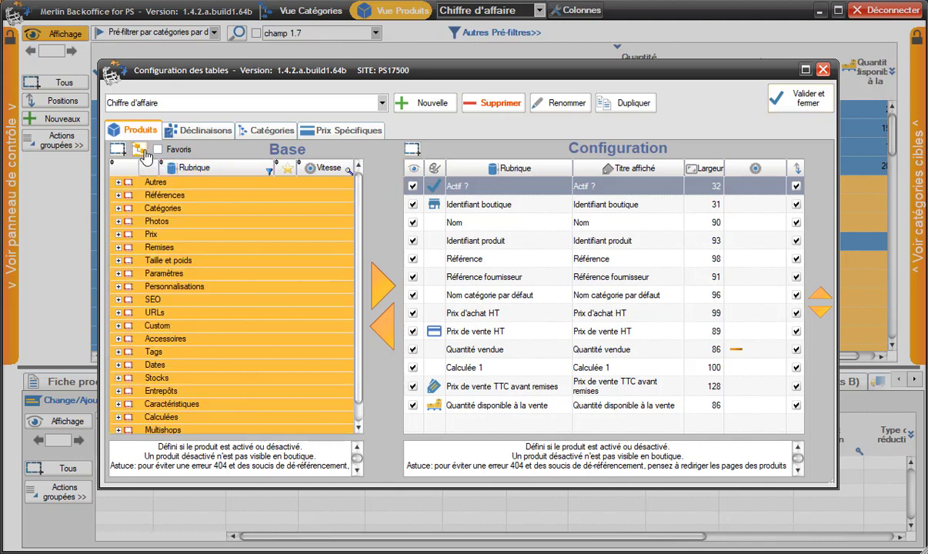
click(117, 235)
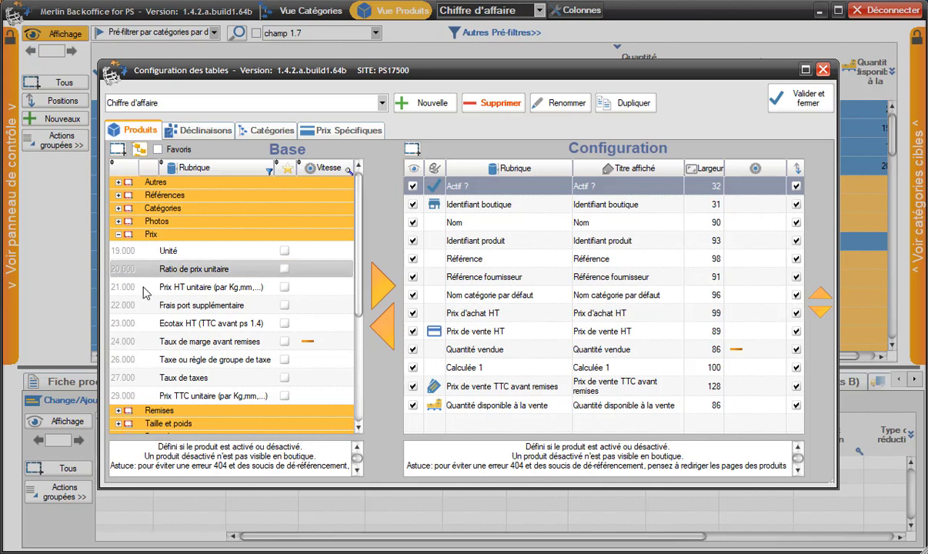
click(179, 326)
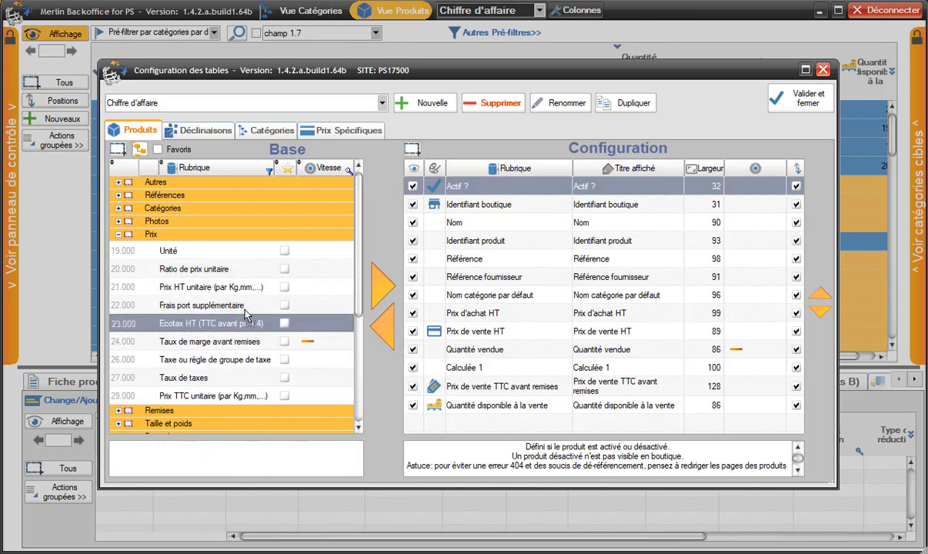
drag(473, 353, 454, 341)
click(802, 104)
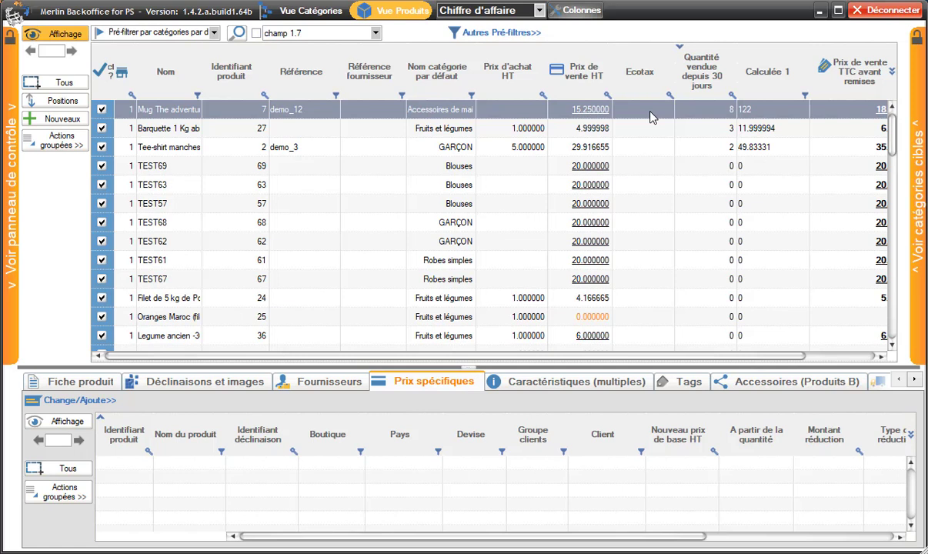
Open MagicFormula for the whole Ecotax column and start its formula with the Prix de vente HT column.
right_click(638, 108)
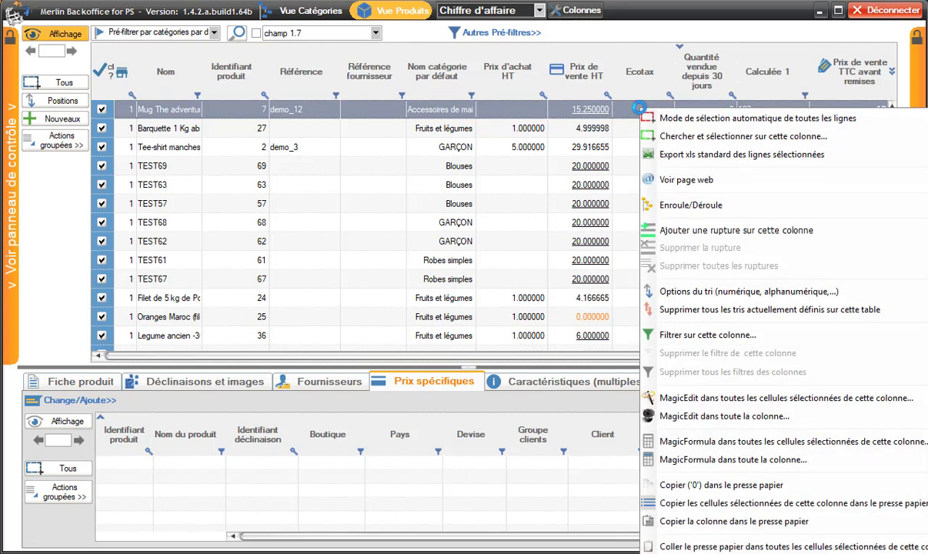
click(663, 460)
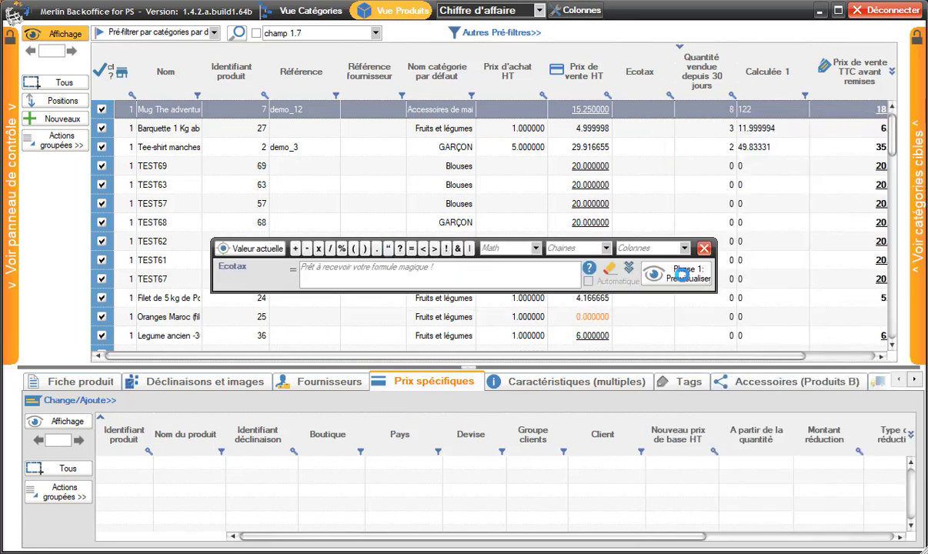
click(685, 248)
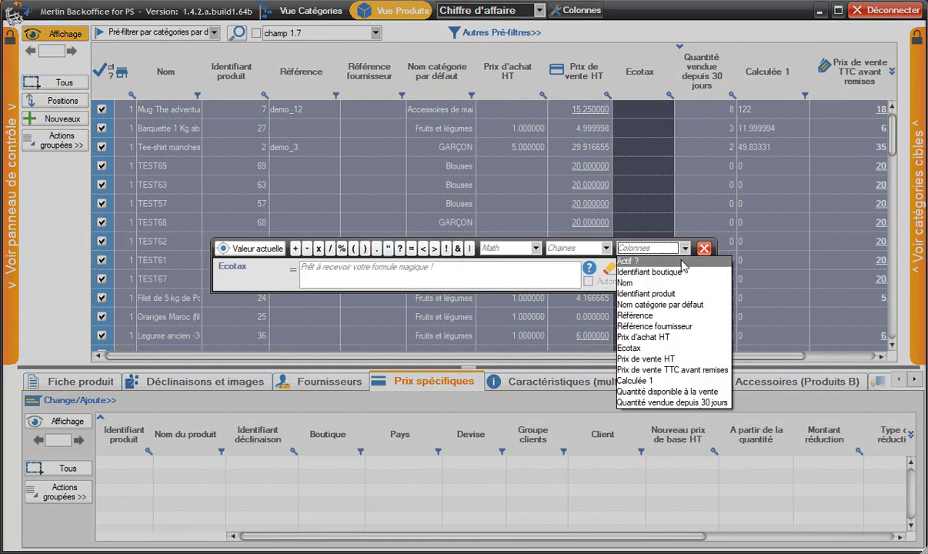
click(654, 359)
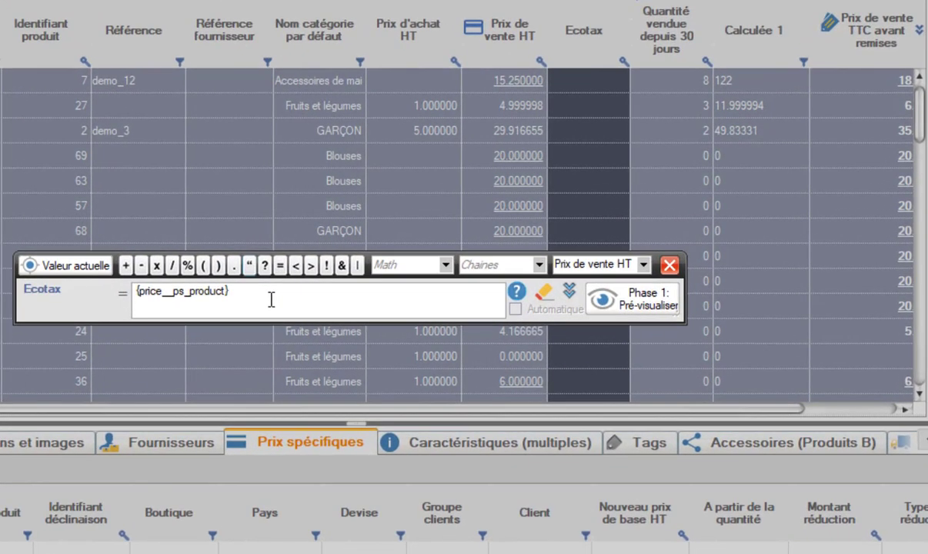
Extend the Ecotax formula with + (Prix de vente HT *3/100).
text(+)
drag(235, 293, 242, 292)
click(242, 291)
text(()
click(643, 265)
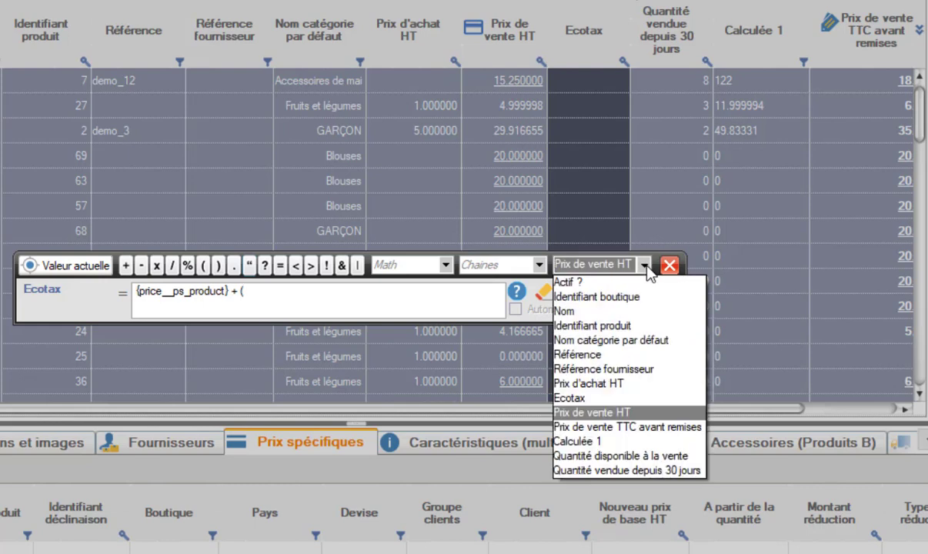
click(593, 413)
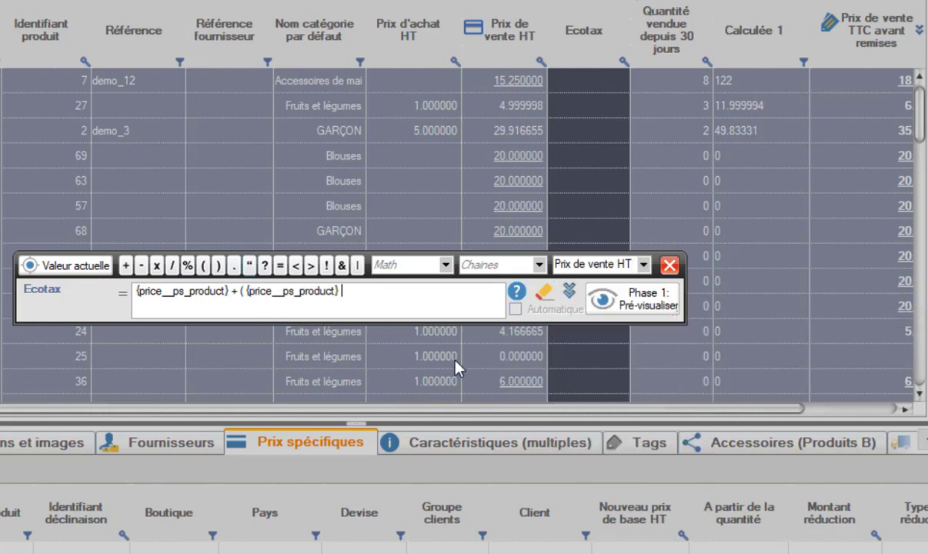
text(*3/100))
Reduce the Ecotax formula to {price__ps_product} *3/100 by removing the leading price, plus sign and parentheses.
drag(243, 289, 129, 291)
key(BackSpace)
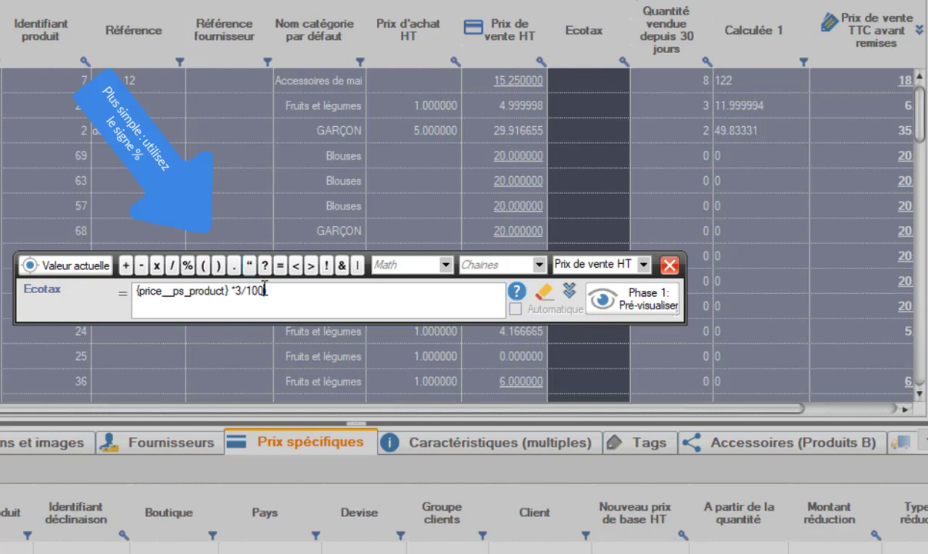
click(306, 290)
key(BackSpace)
Preview the Ecotax formula on the products, validate the new values, and close MagicFormula.
click(639, 305)
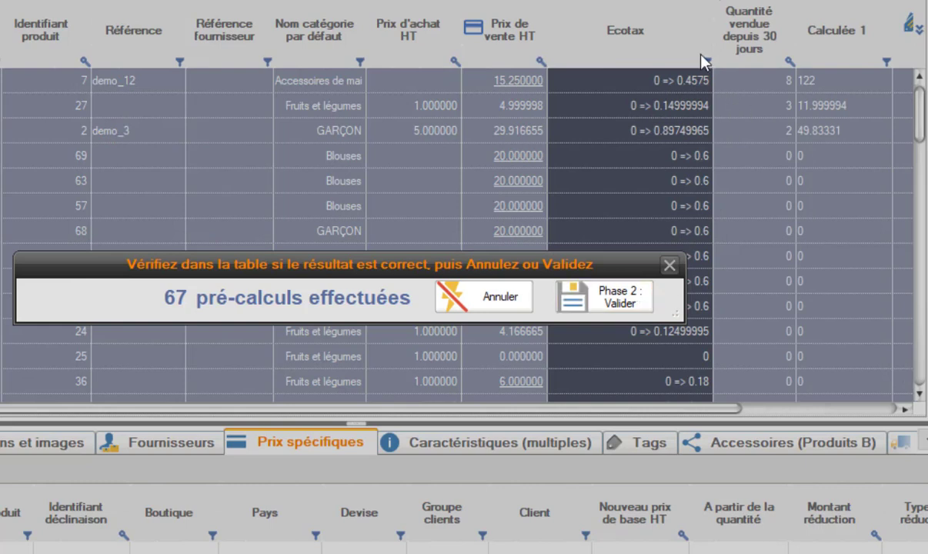
click(630, 303)
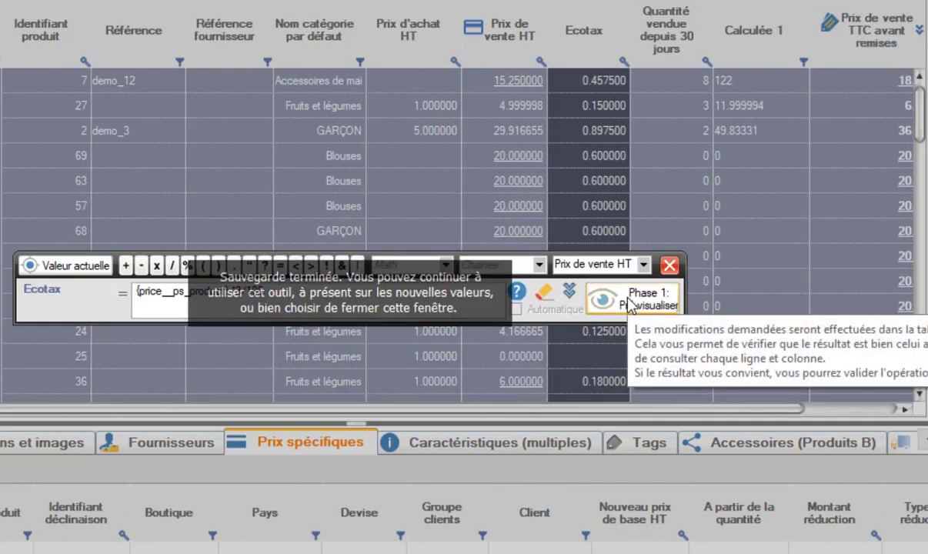
click(670, 264)
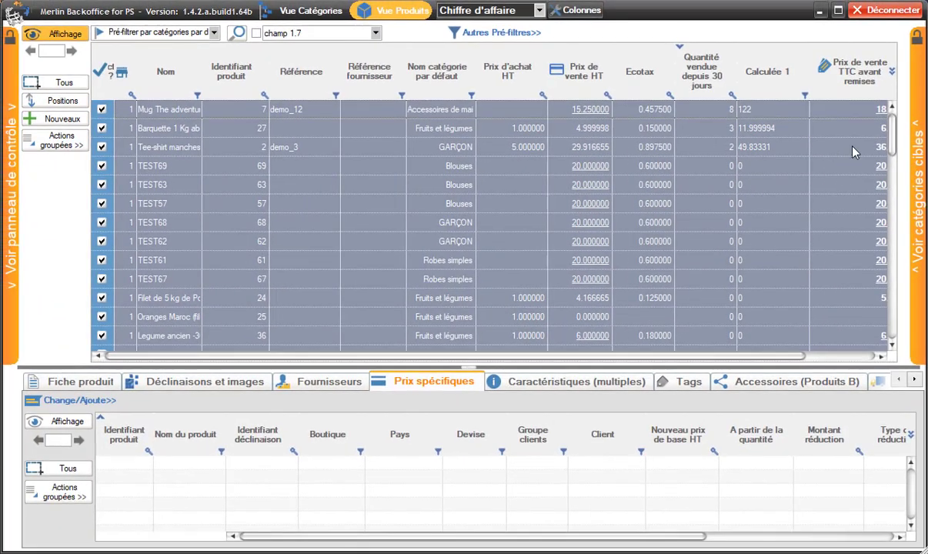
Display the Modifier par calcul options from the grouped product actions to examine them, then close them without applying a calculation.
drag(901, 121, 866, 137)
click(74, 145)
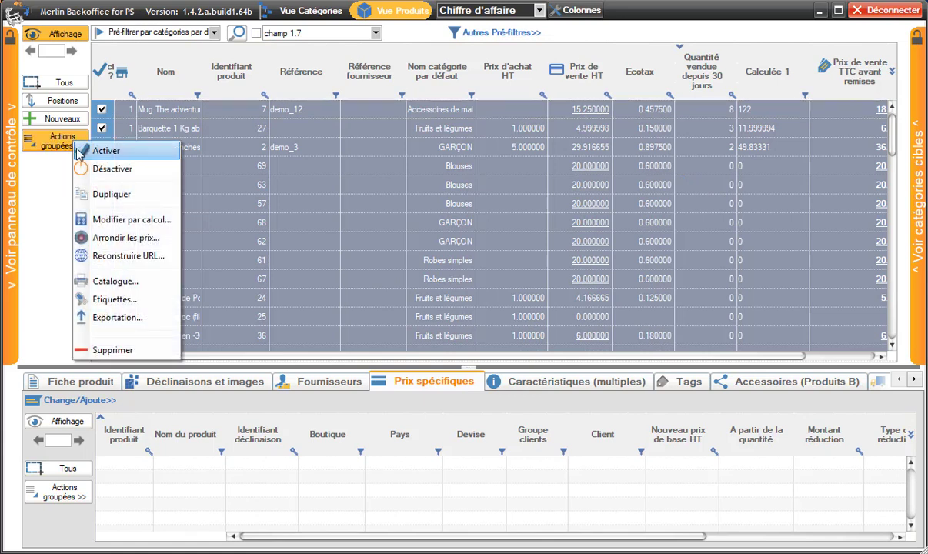
click(94, 214)
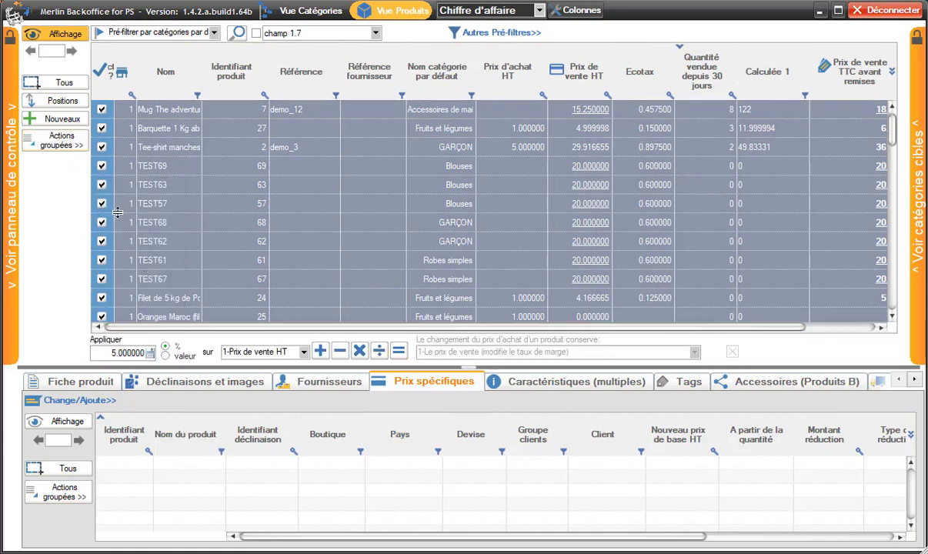
click(84, 150)
click(732, 352)
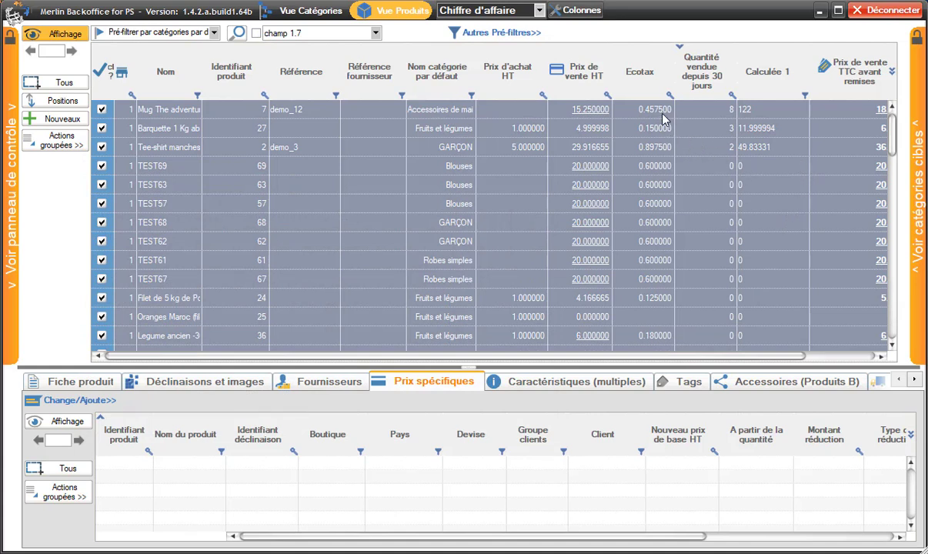
click(625, 111)
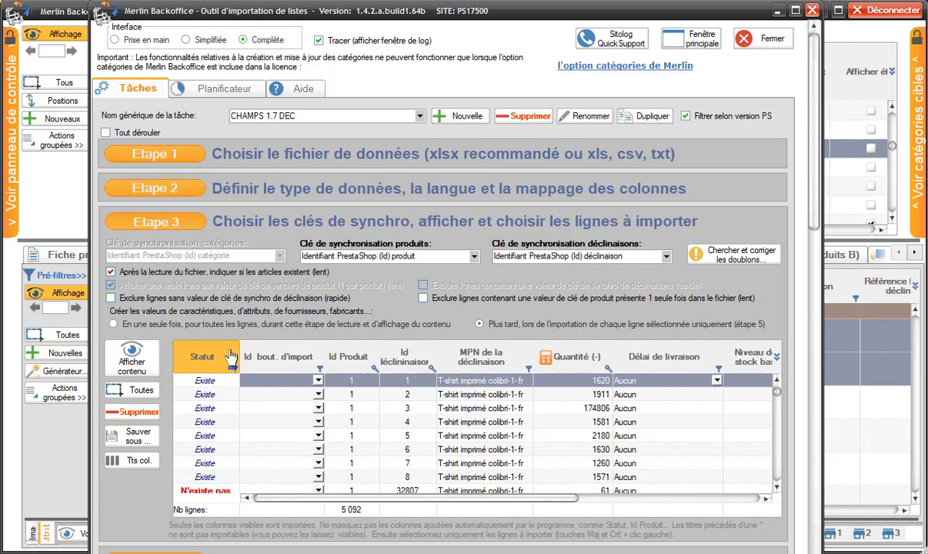
Display the MagicFormula of the Quantité (-) column in the import table to examine it, then close it.
right_click(569, 380)
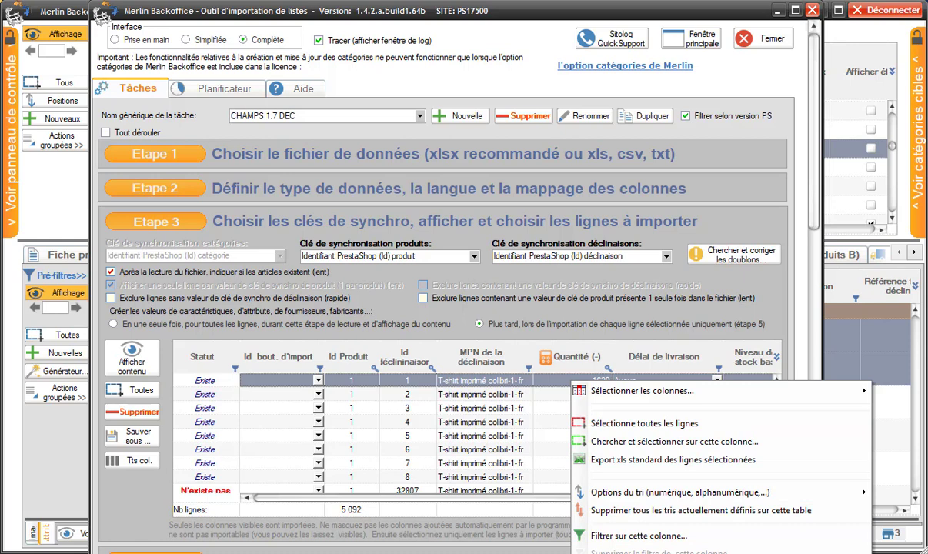
click(591, 552)
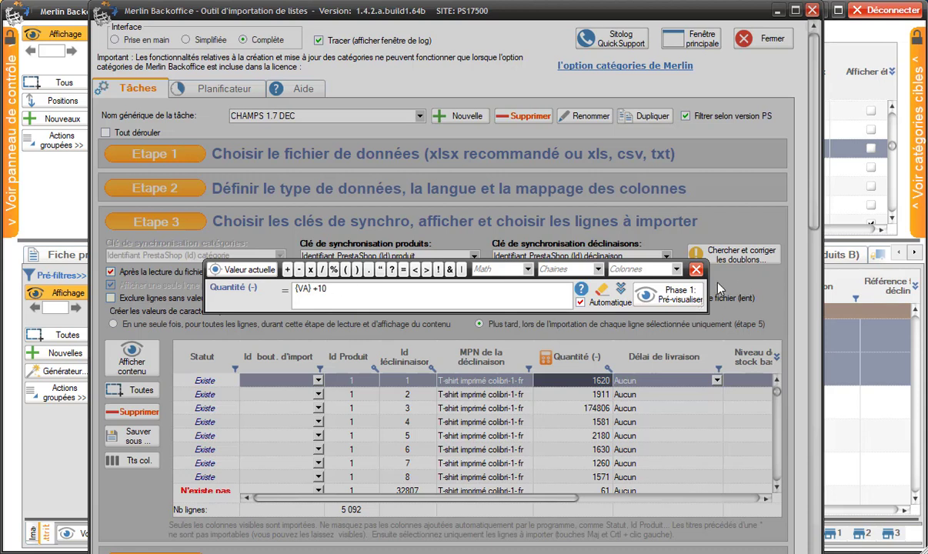
click(696, 269)
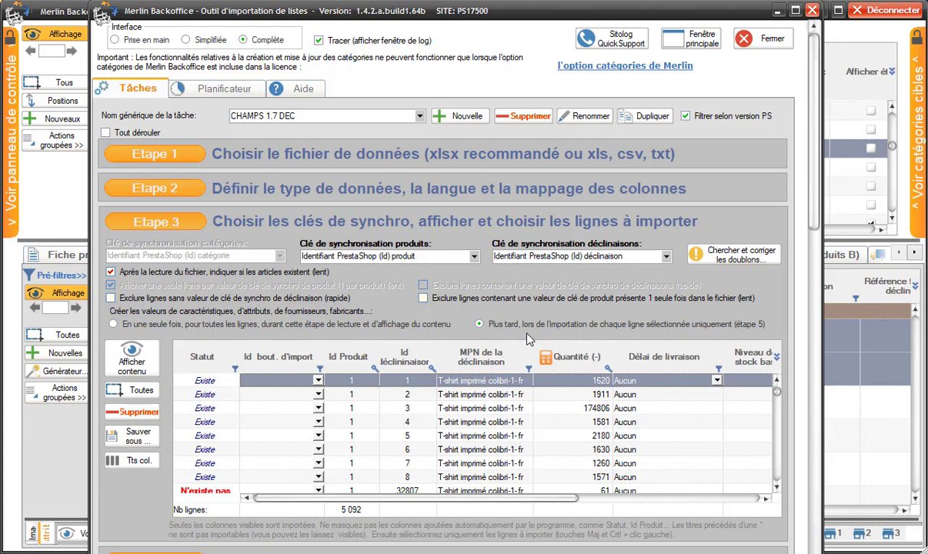
mouse_move(596, 401)
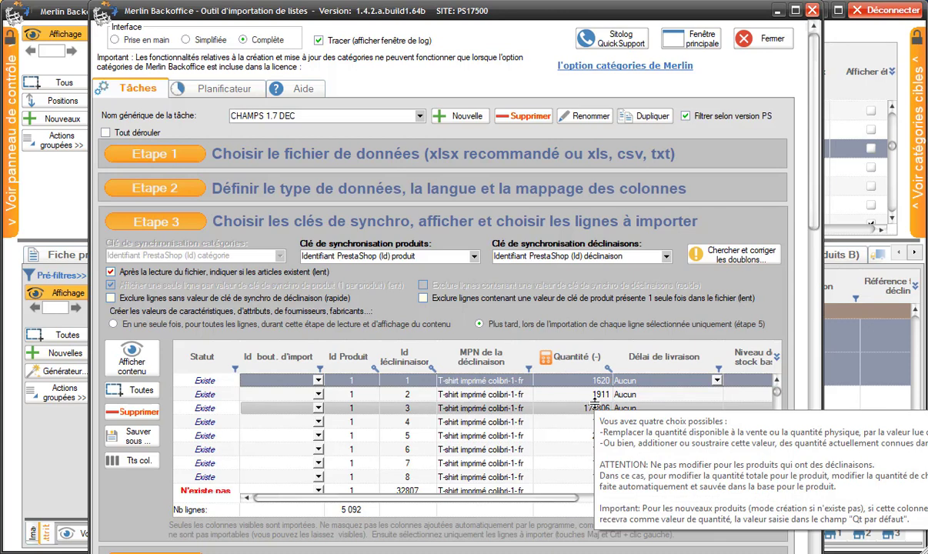
Start a MagicFormula for the Alerte de stock bas column with an empty conditional structure (( ) ? ( ) SINON ( )).
drag(547, 498, 645, 504)
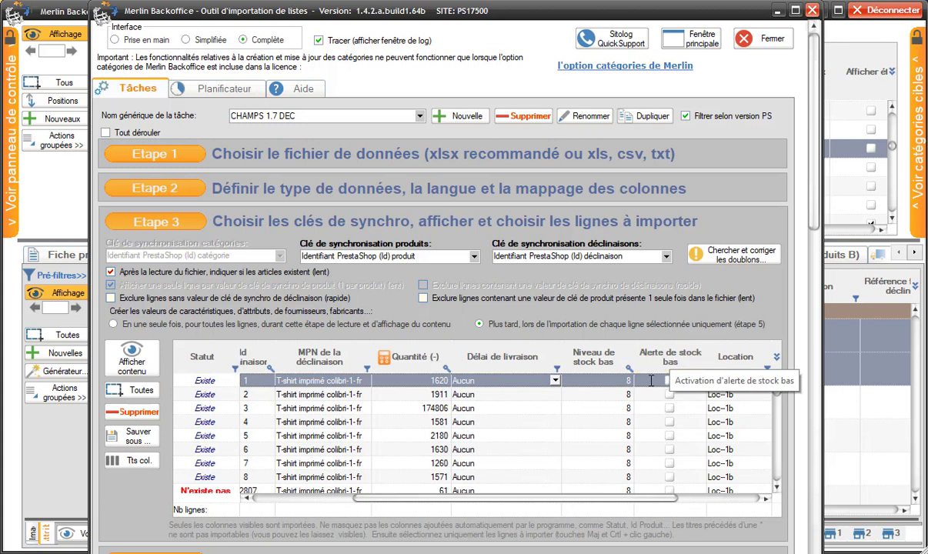
mouse_move(445, 383)
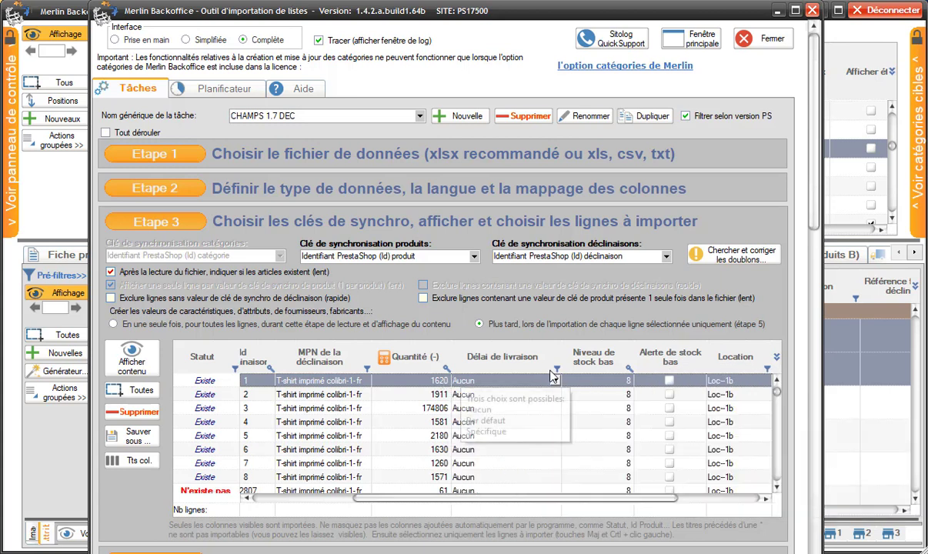
right_click(677, 379)
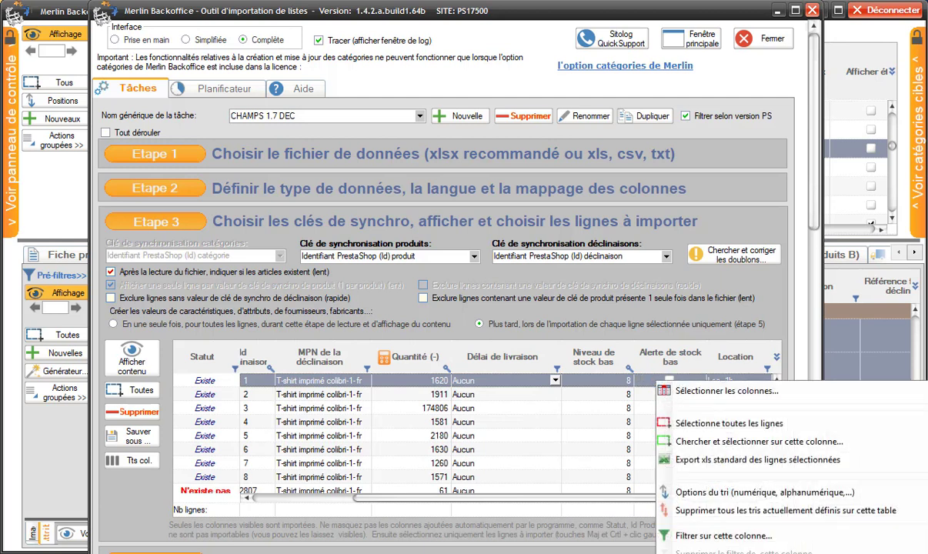
click(758, 552)
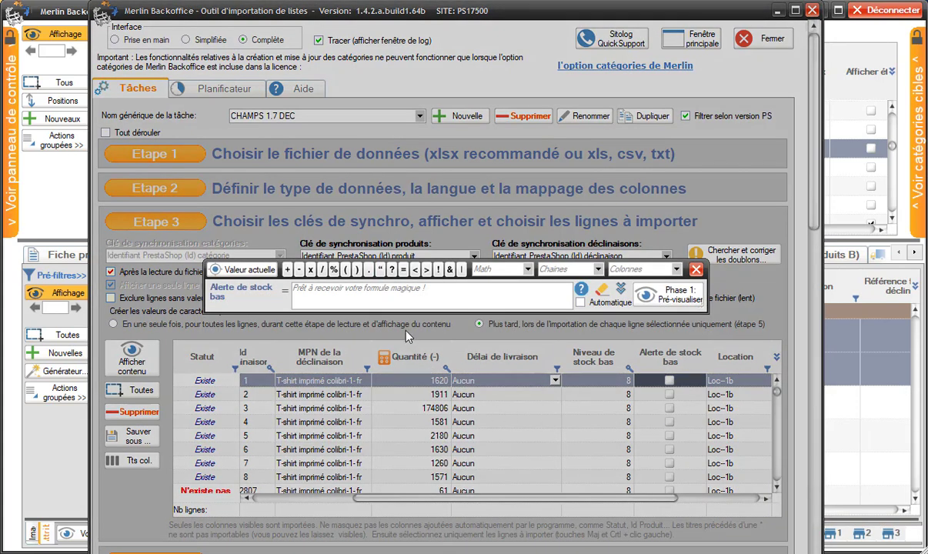
click(392, 270)
click(299, 289)
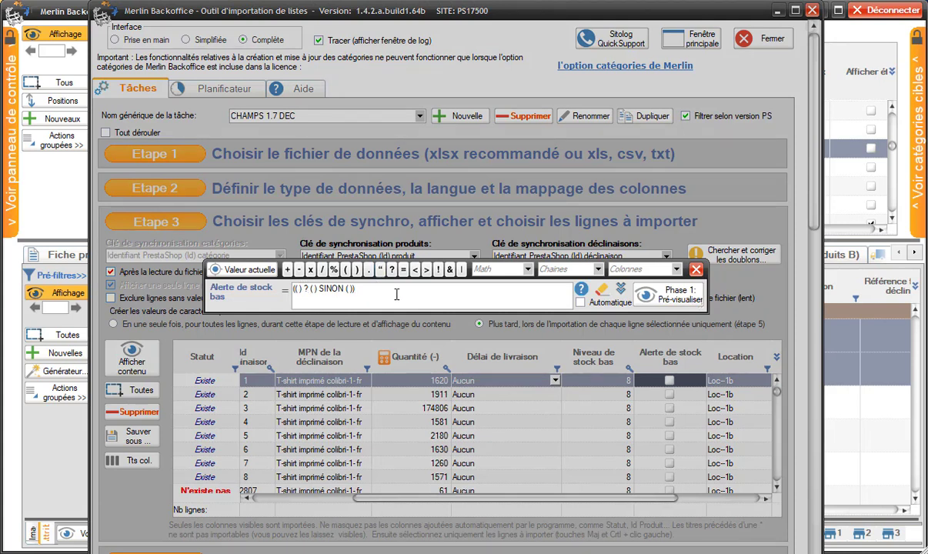
Complete the Alerte de stock bas formula as (( {quantity} <2000 ) ? (1 ) SINON (0 )), using the Quantité (-) column.
click(677, 270)
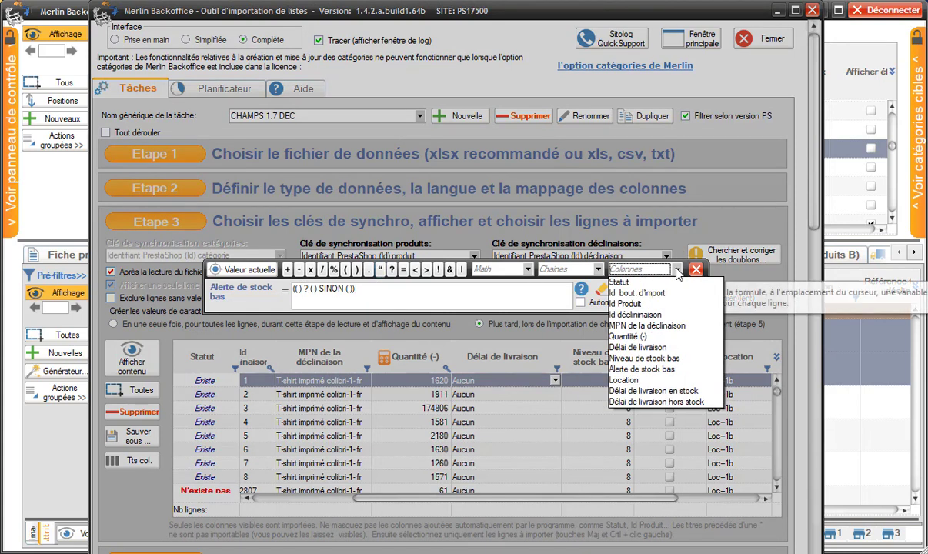
click(634, 337)
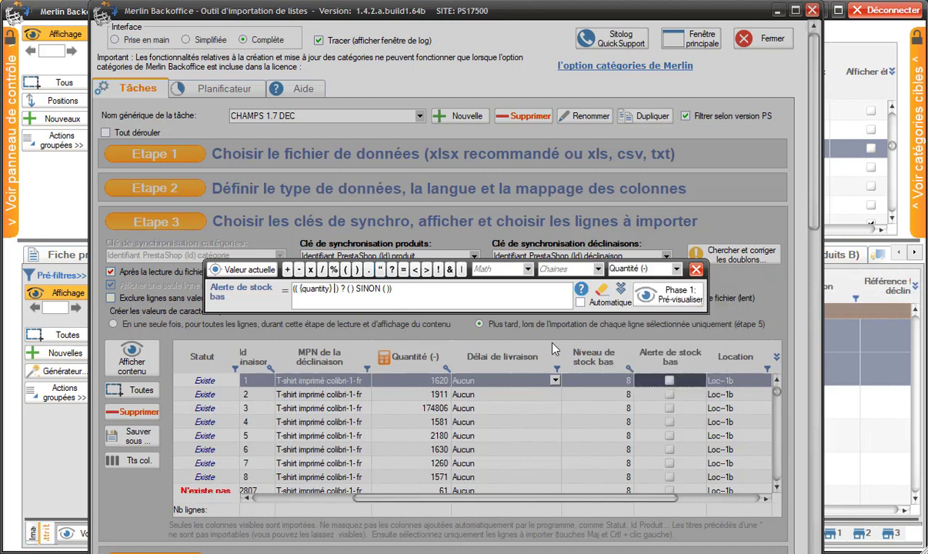
text(<10)
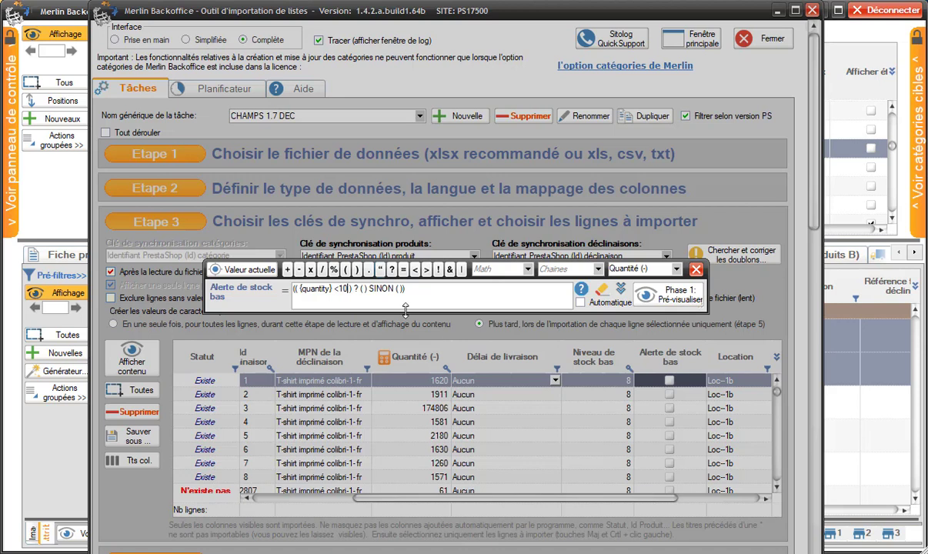
click(364, 288)
double_click(343, 289)
text(2000 )
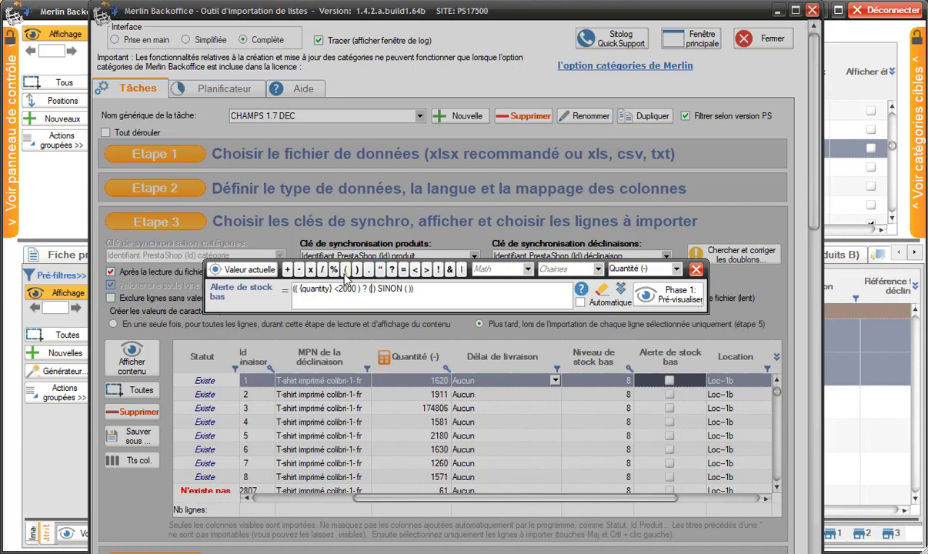
text(1)
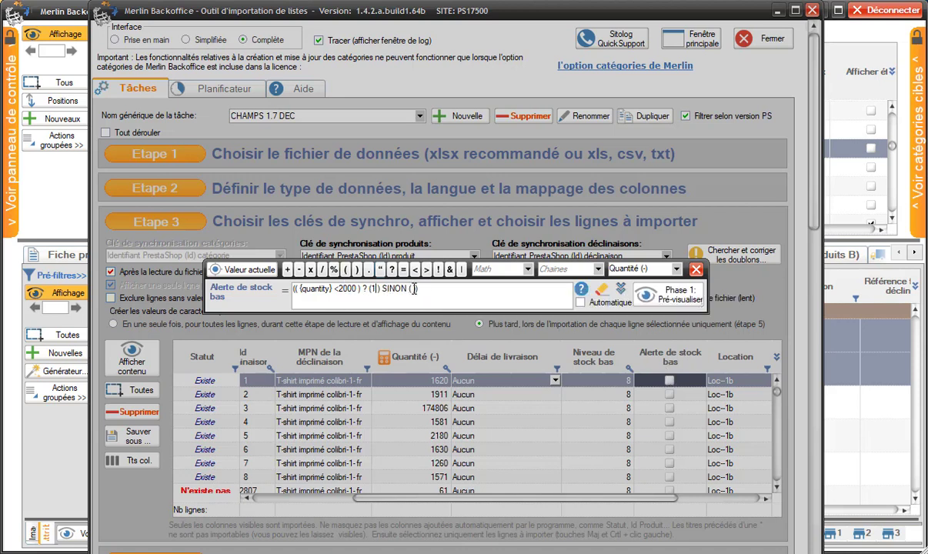
text(0)
Preview the Alerte de stock bas formula on the first line, then select all lines and preview it again, cancelling both pre-calculations.
click(674, 299)
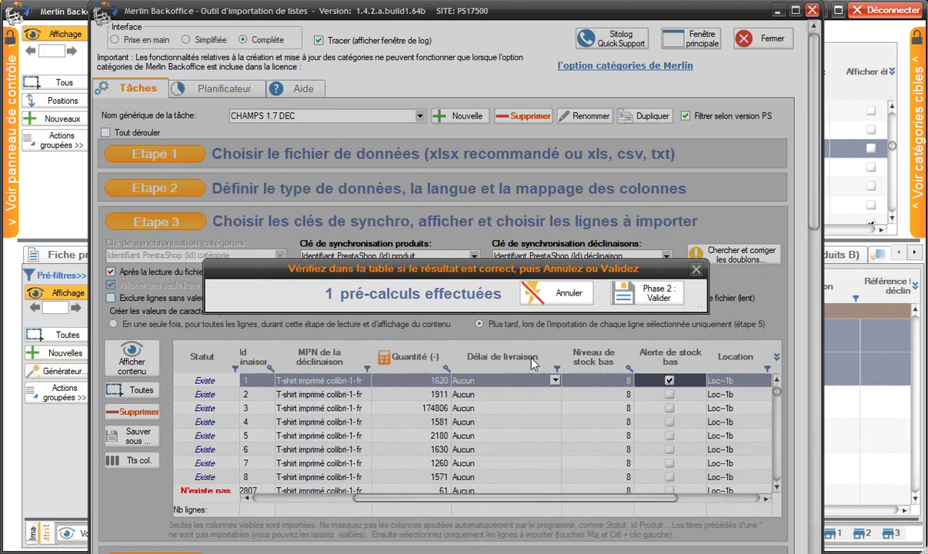
click(572, 296)
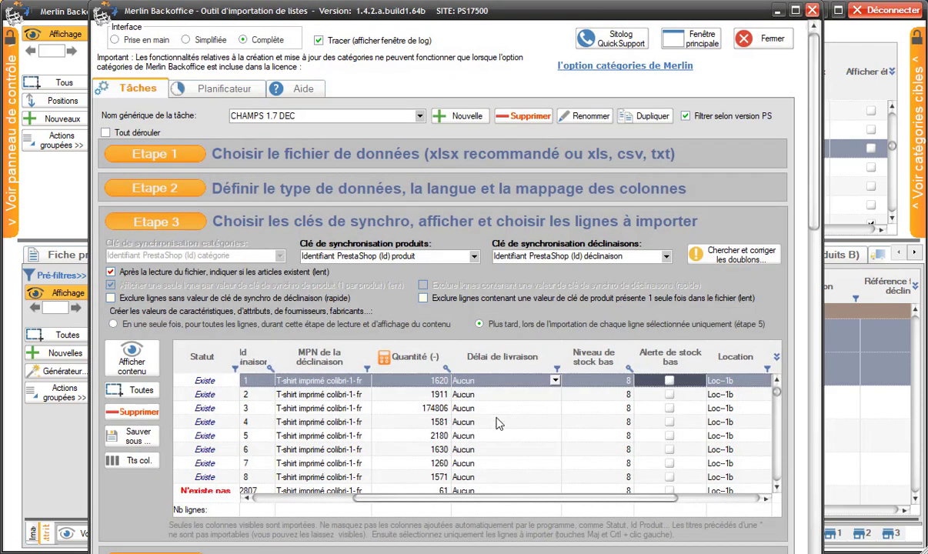
click(135, 390)
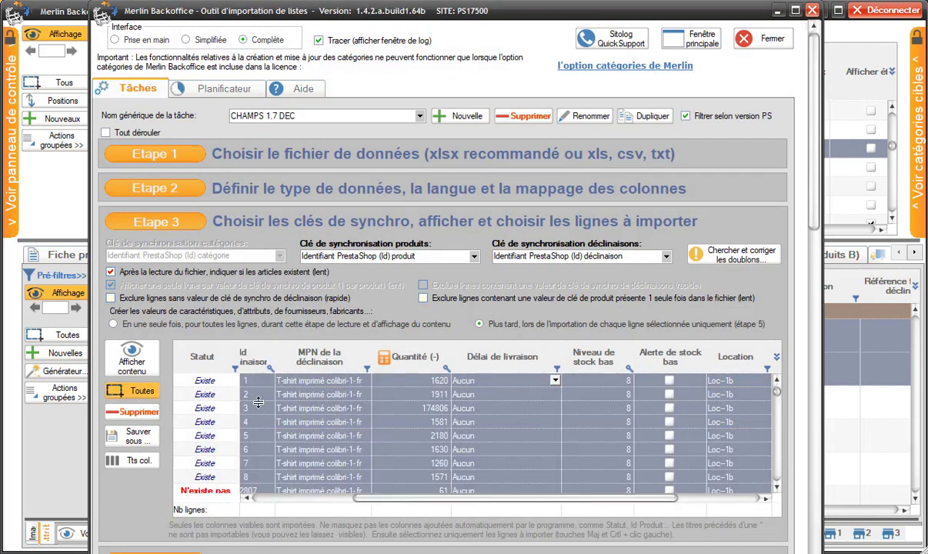
right_click(652, 379)
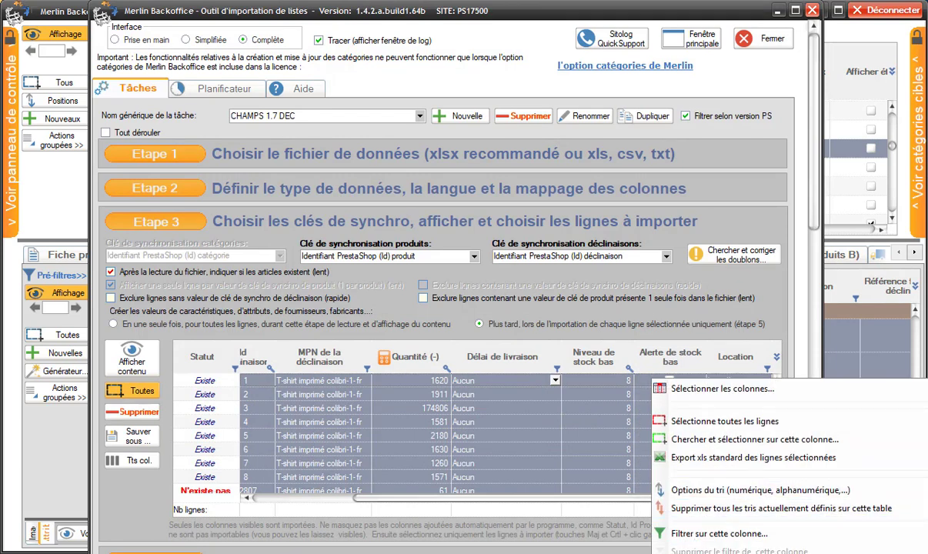
click(753, 458)
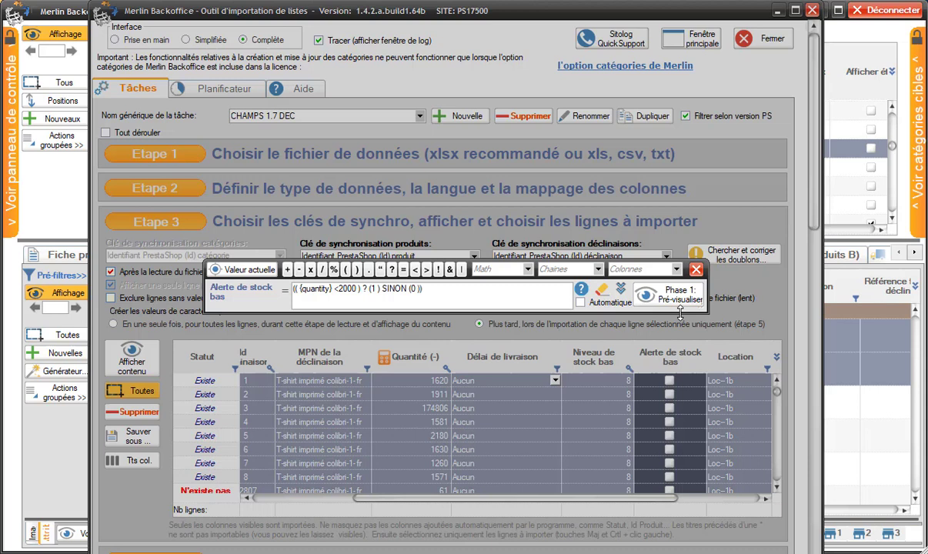
click(681, 298)
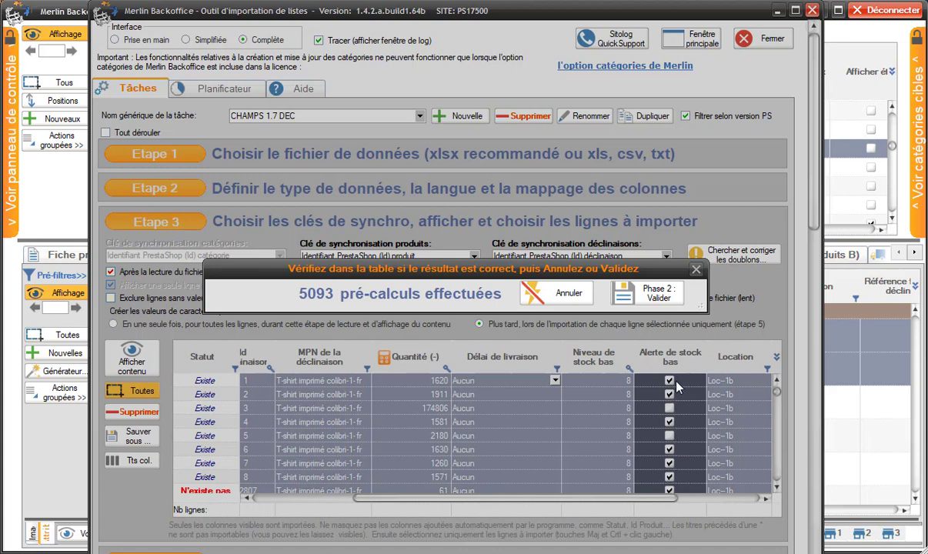
click(571, 294)
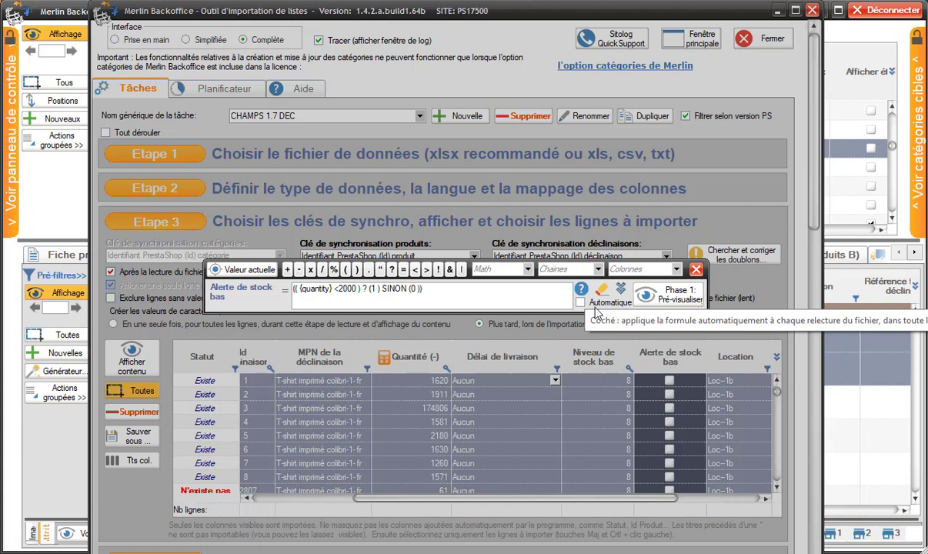
Set the Alerte de stock bas formula to apply automatically at each file reading and close MagicFormula.
click(580, 303)
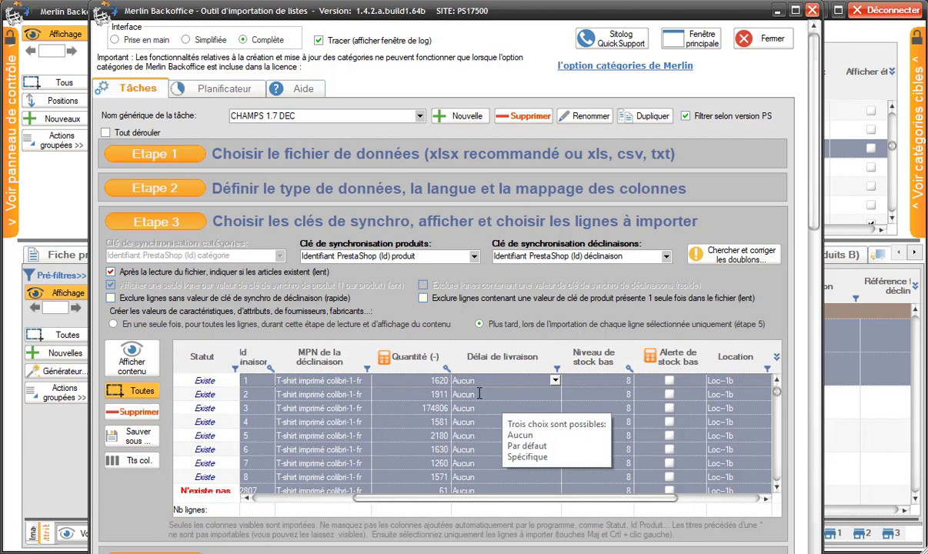
right_click(479, 395)
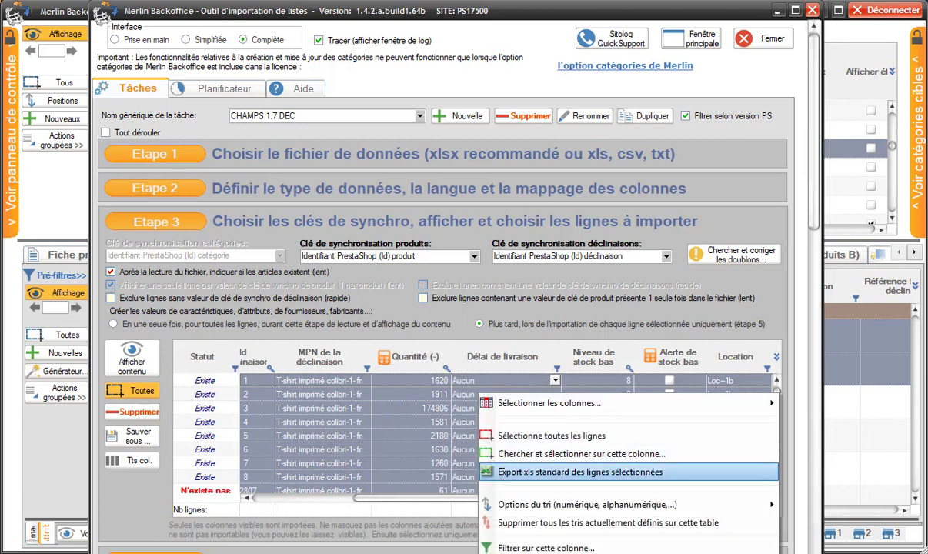
click(497, 548)
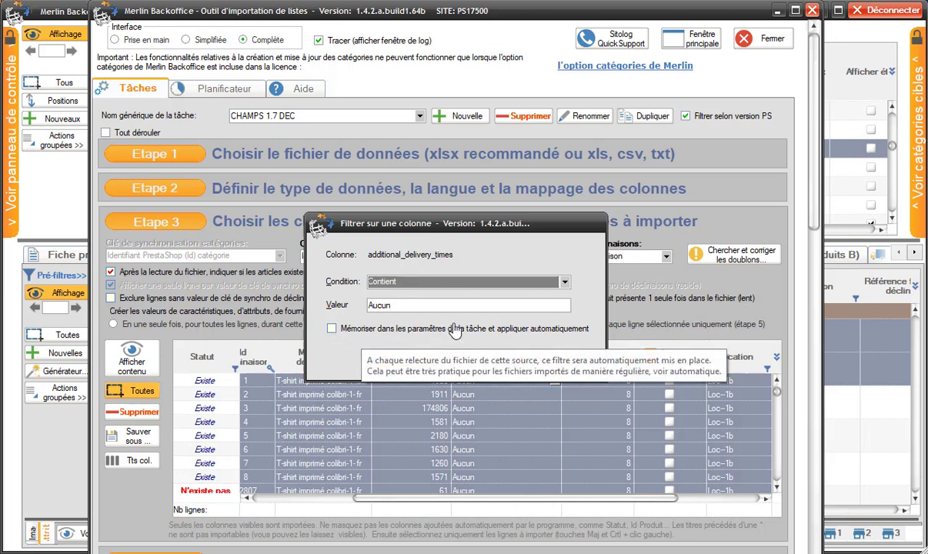
click(331, 330)
click(332, 330)
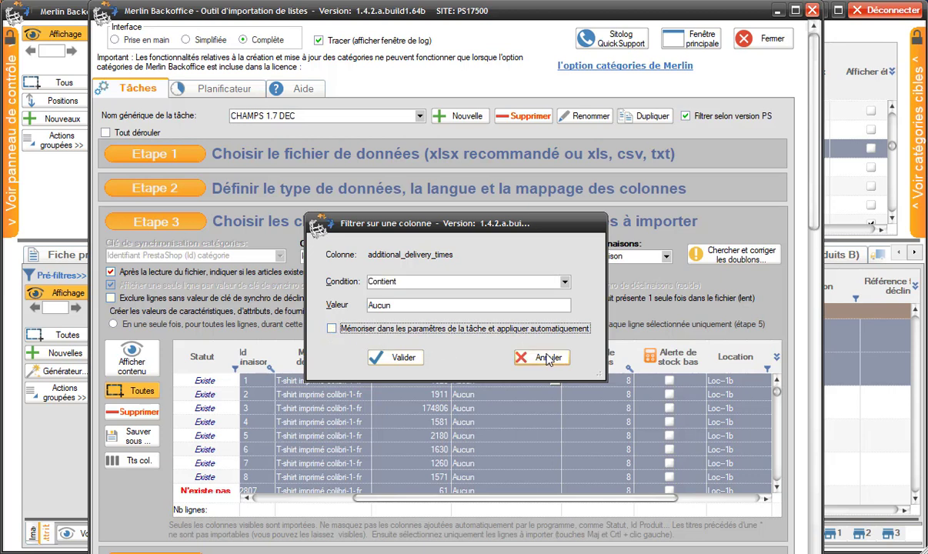
click(547, 360)
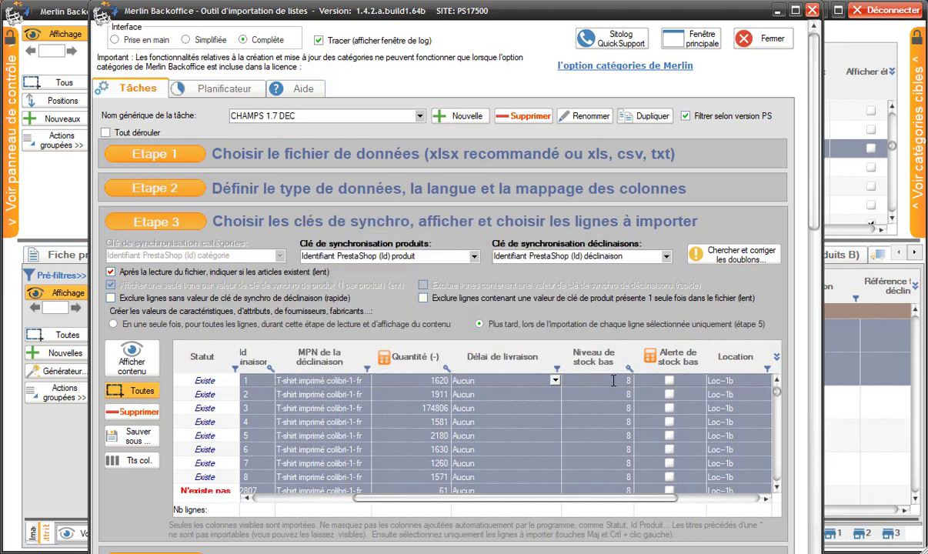
Reopen the Alerte de stock bas MagicFormula, preview it on all selected lines, and validate the calculated values.
right_click(655, 380)
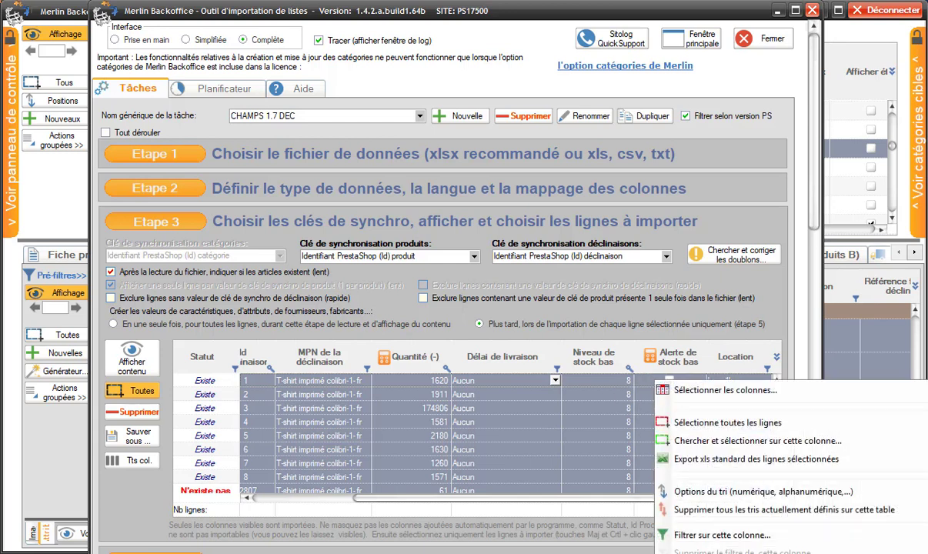
key(Escape)
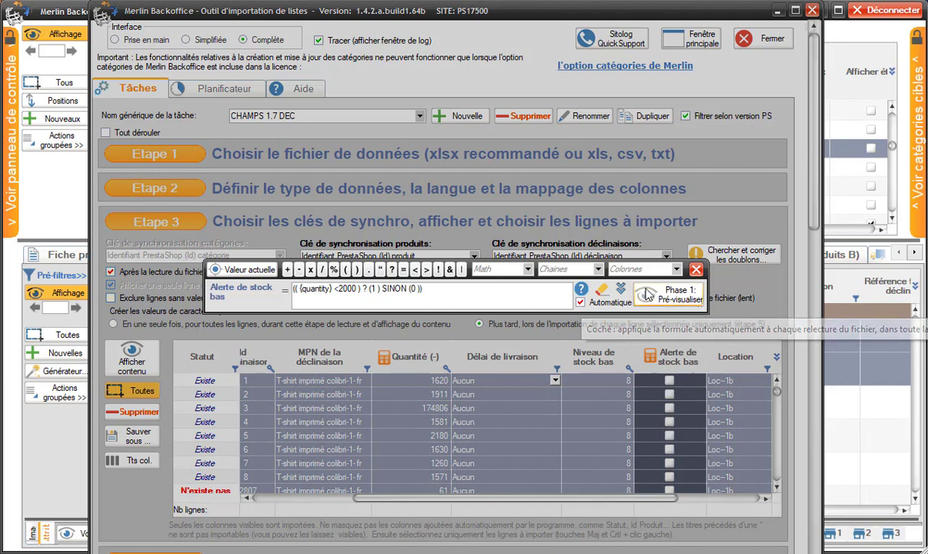
click(667, 295)
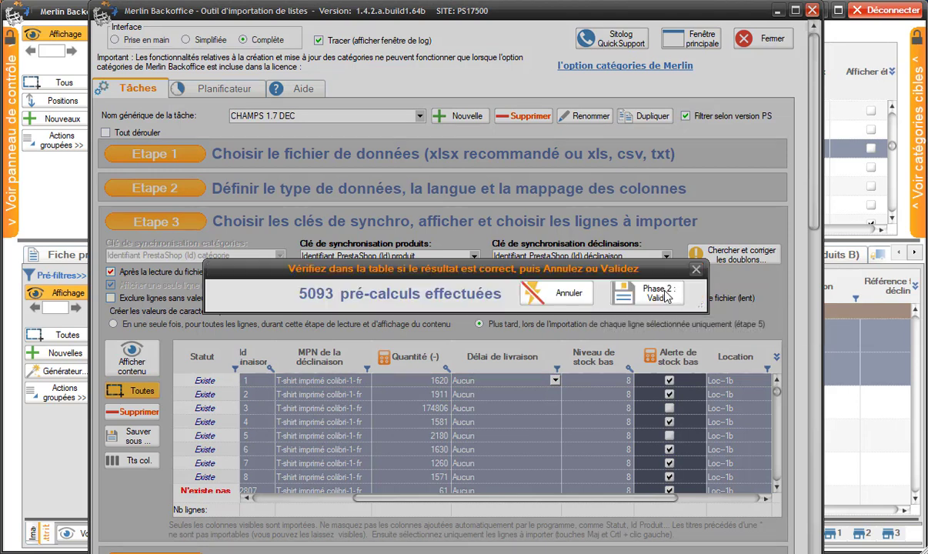
click(665, 295)
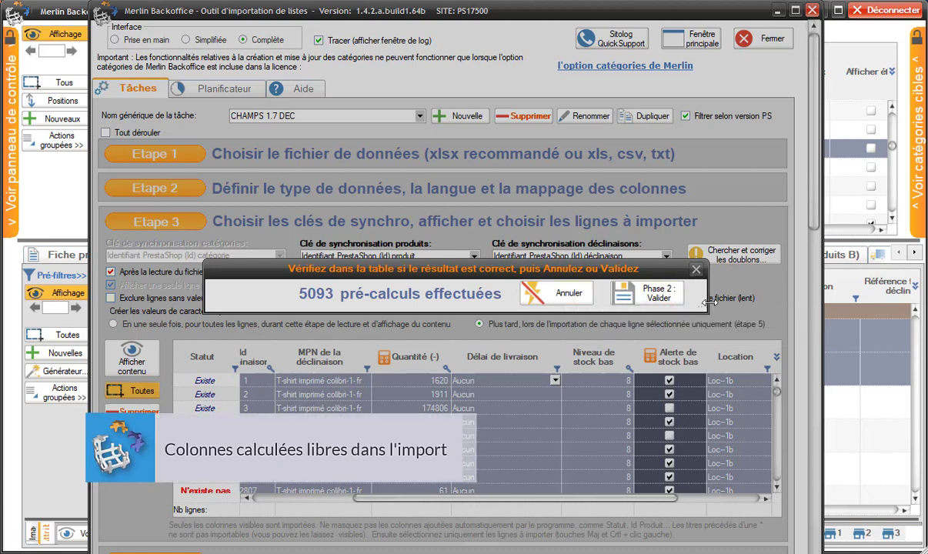
click(631, 286)
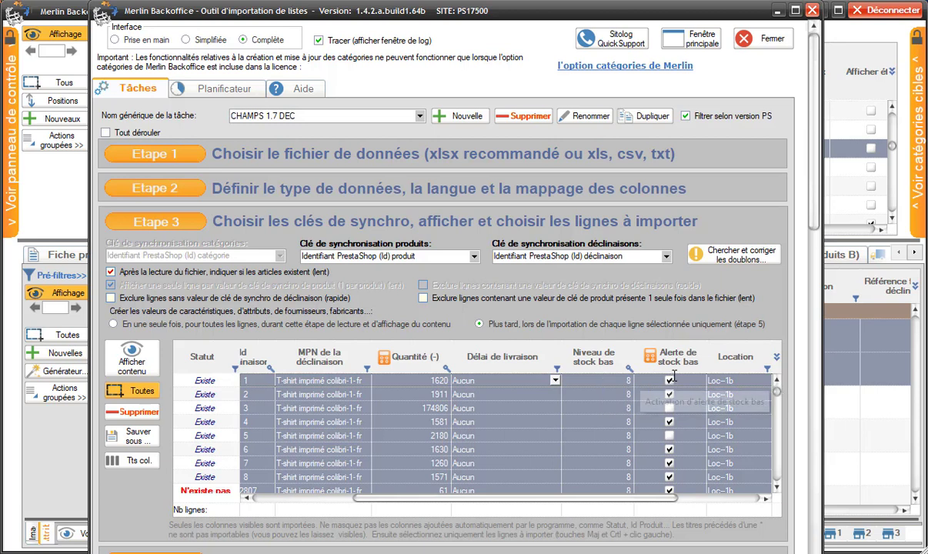
Return to Etape 2 to display the column mapping of the CHAMPS 1.7 DEC model.
drag(373, 498, 290, 500)
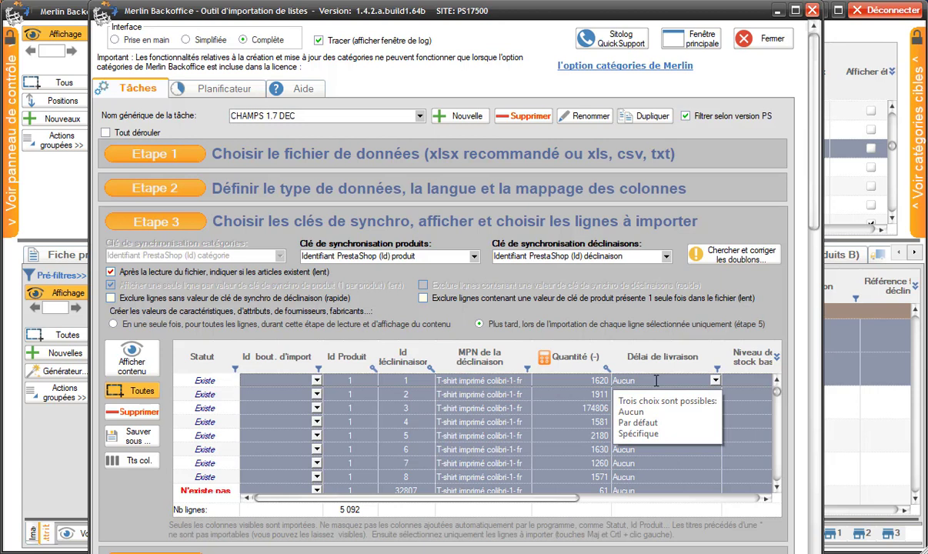
click(177, 189)
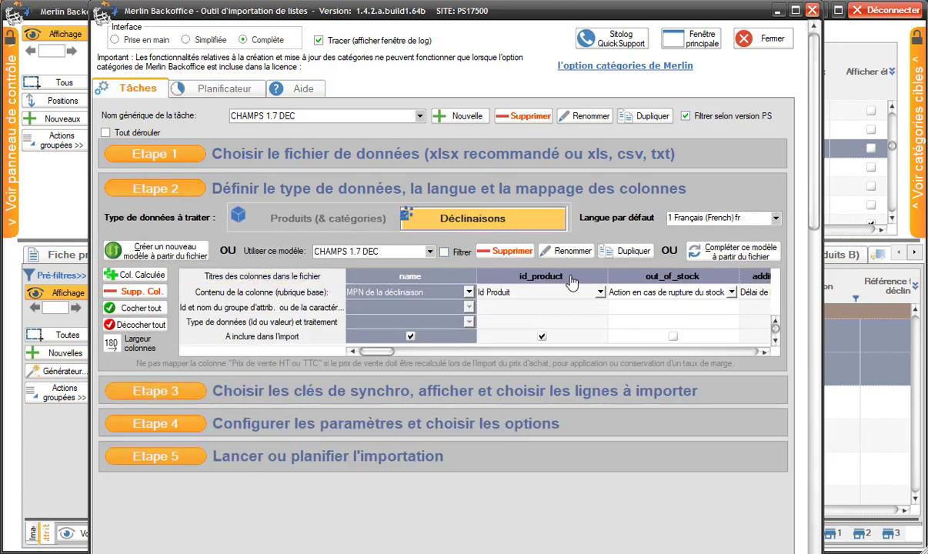
mouse_move(388, 352)
mouse_down()
mouse_move(524, 354)
mouse_move(382, 360)
mouse_up()
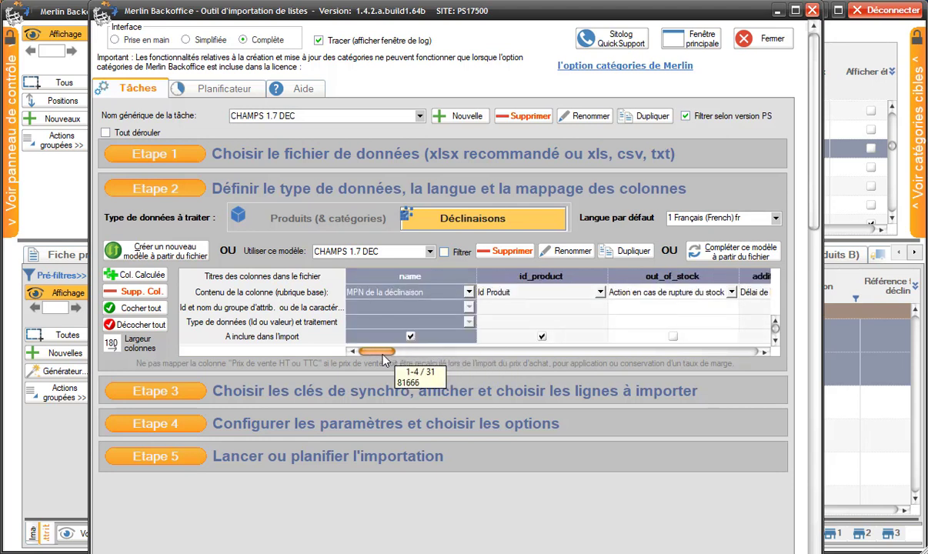
drag(383, 359, 383, 360)
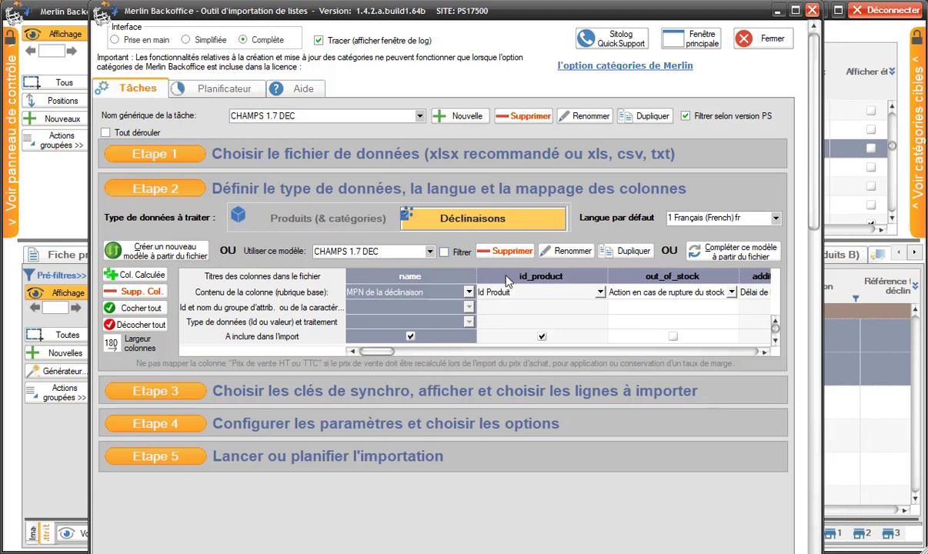
Add a calculated column to the model, map it to Quantié minimale, and include it in the import.
click(137, 277)
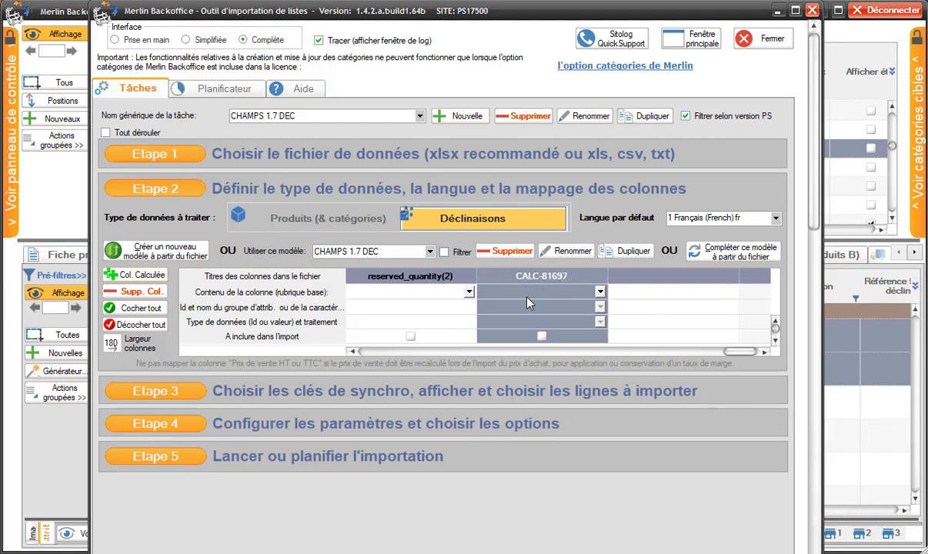
mouse_move(564, 295)
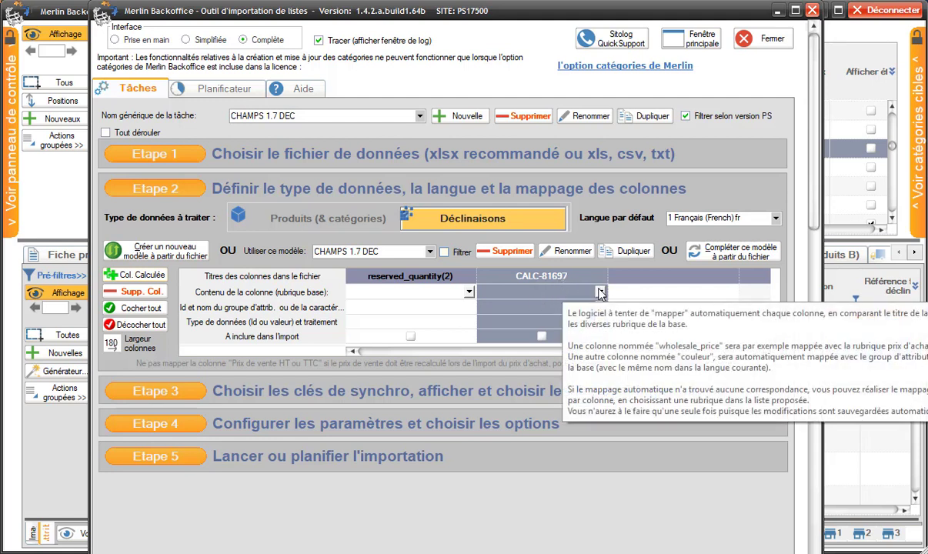
click(600, 294)
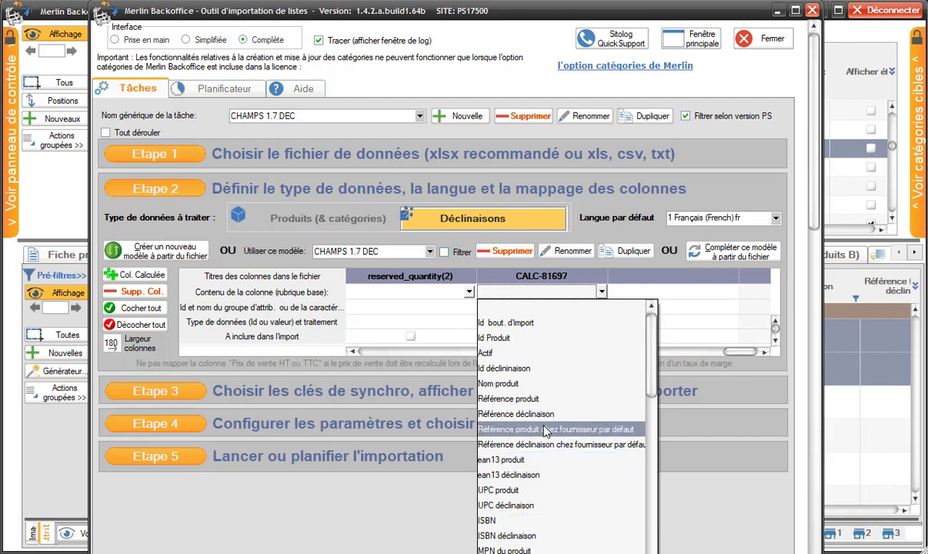
drag(650, 366, 644, 425)
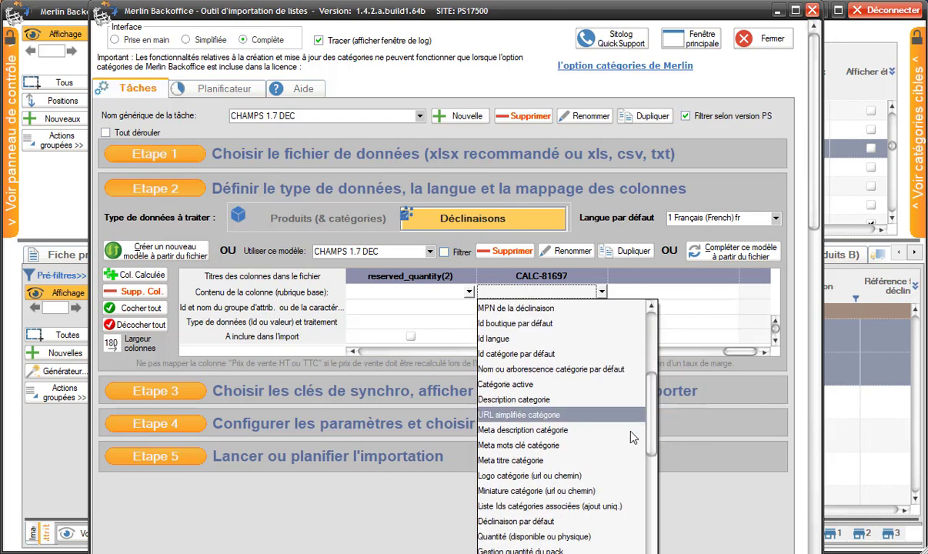
click(539, 552)
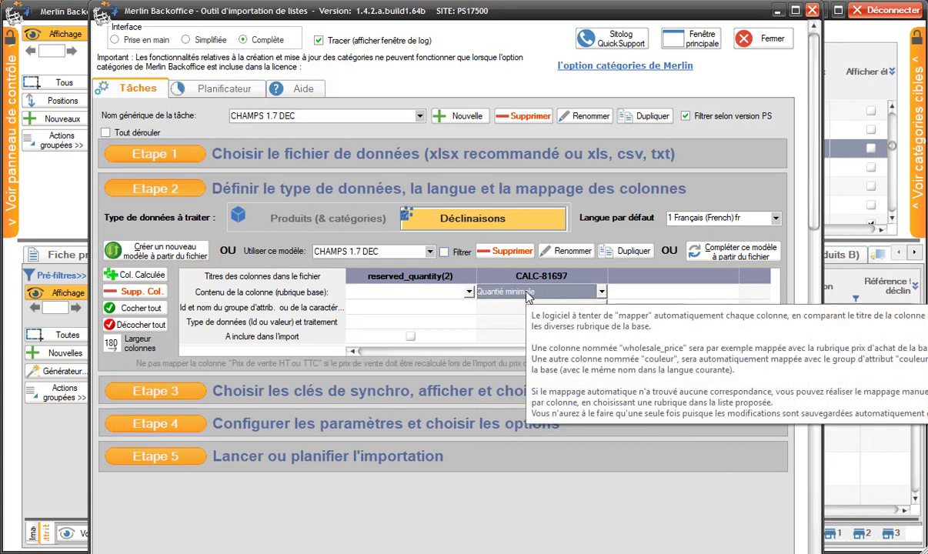
click(542, 337)
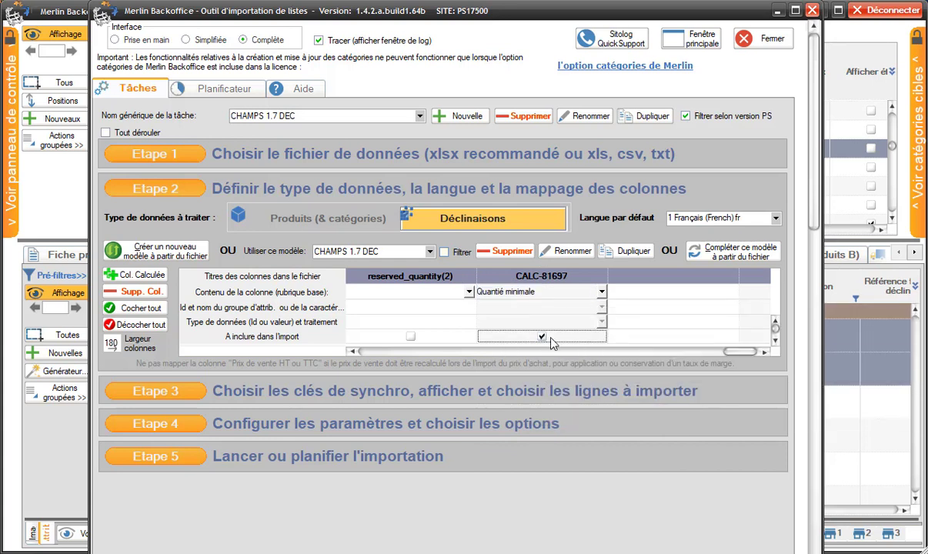
Display the file content in Etape 3 with the added Quantié minimale column.
click(168, 391)
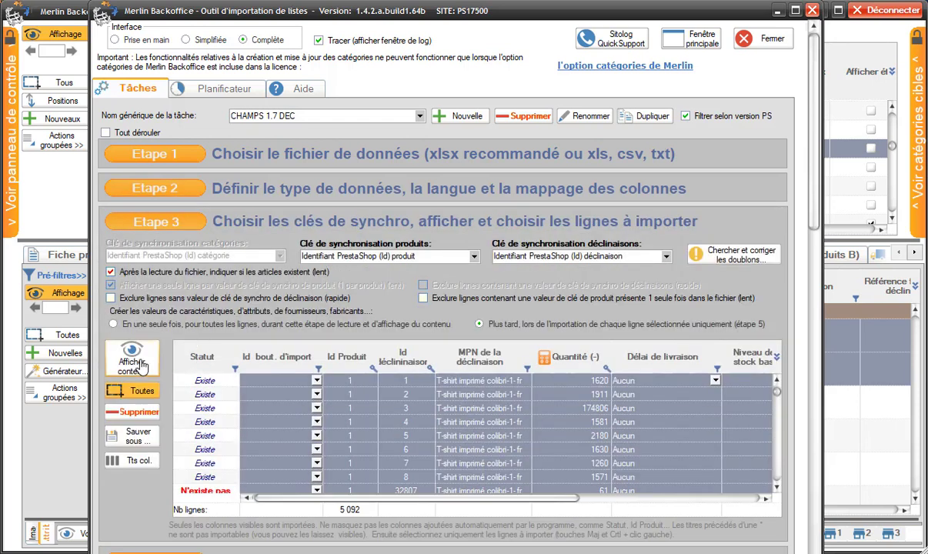
click(137, 367)
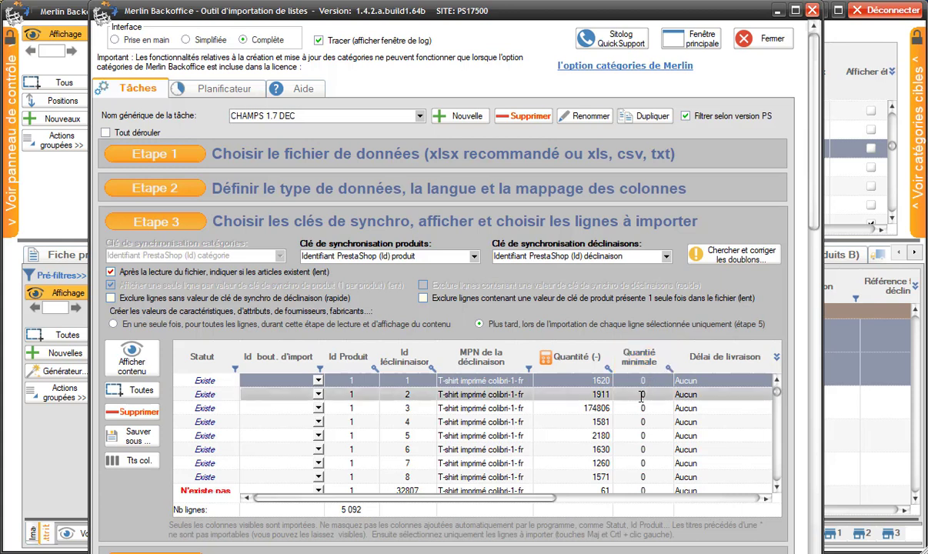
mouse_move(775, 394)
mouse_down()
mouse_move(777, 483)
mouse_move(789, 383)
mouse_up()
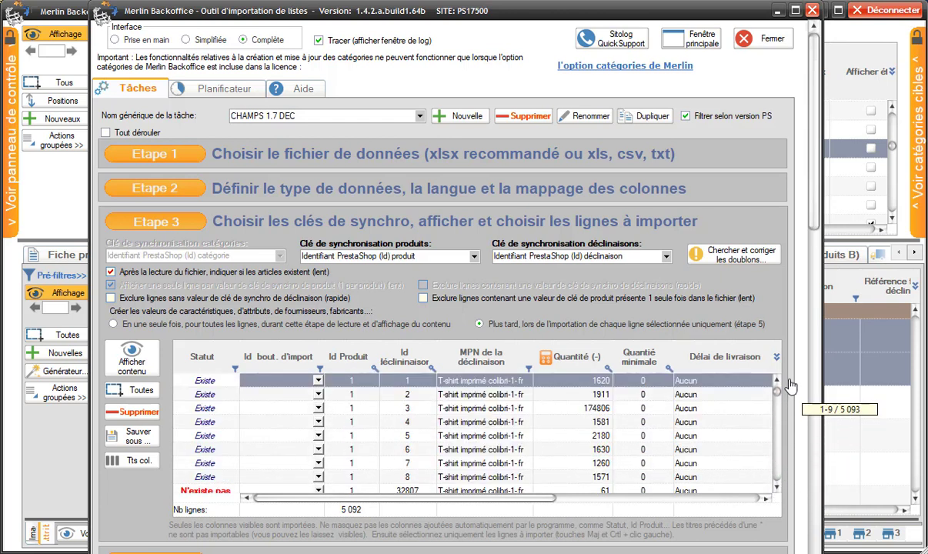
Open MagicFormula on Quantié minimale for all lines, enter the formula {quantity} *1%, and make it automatic.
right_click(651, 381)
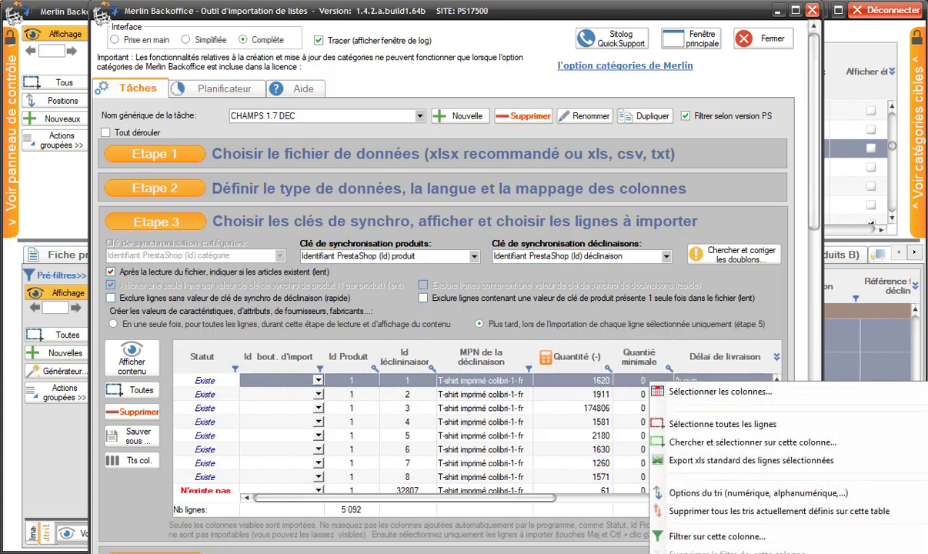
click(669, 552)
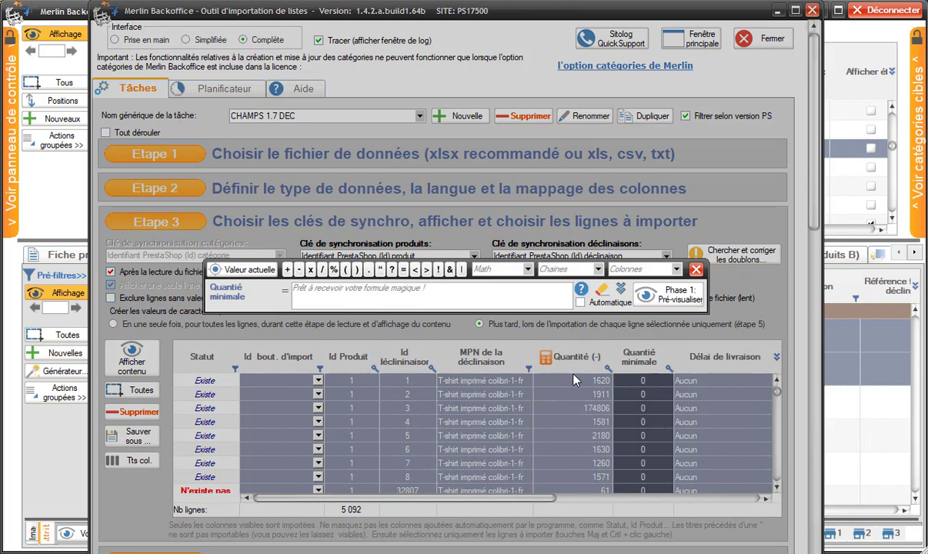
click(677, 270)
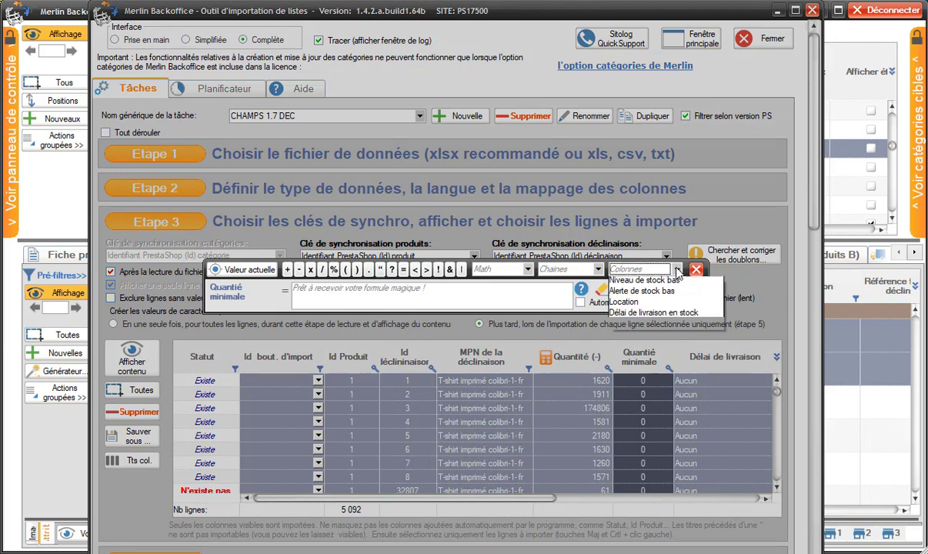
click(635, 338)
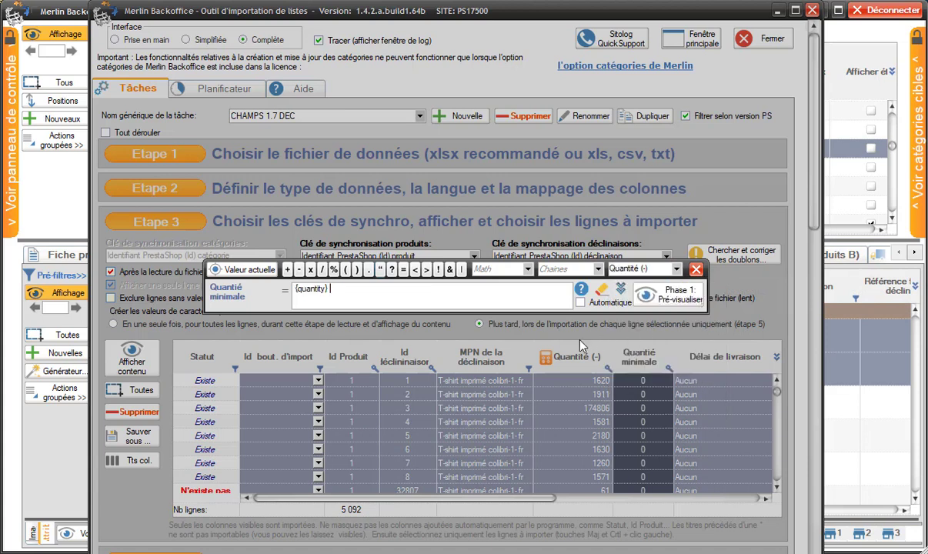
text(*1%)
click(580, 302)
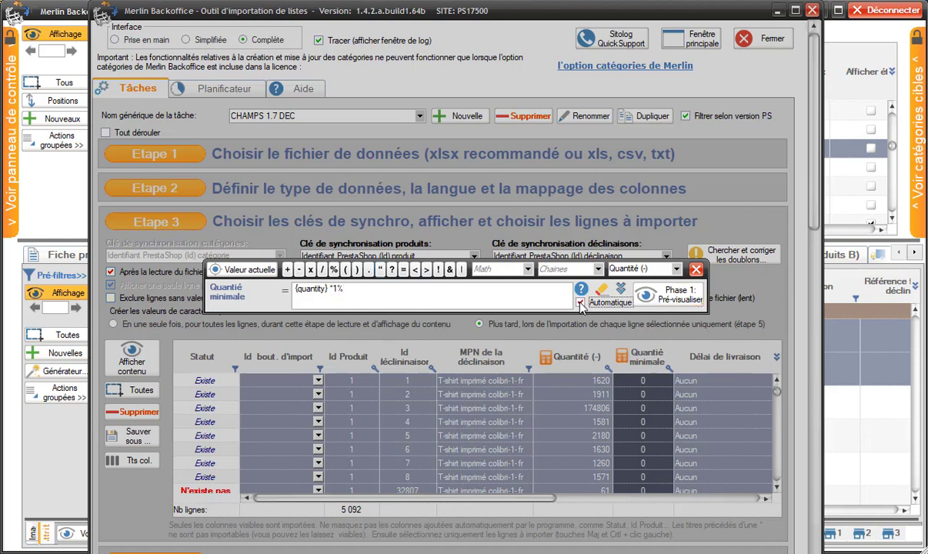
Preview the Quantié minimale formula, validate the calculated values, and close MagicFormula.
click(679, 297)
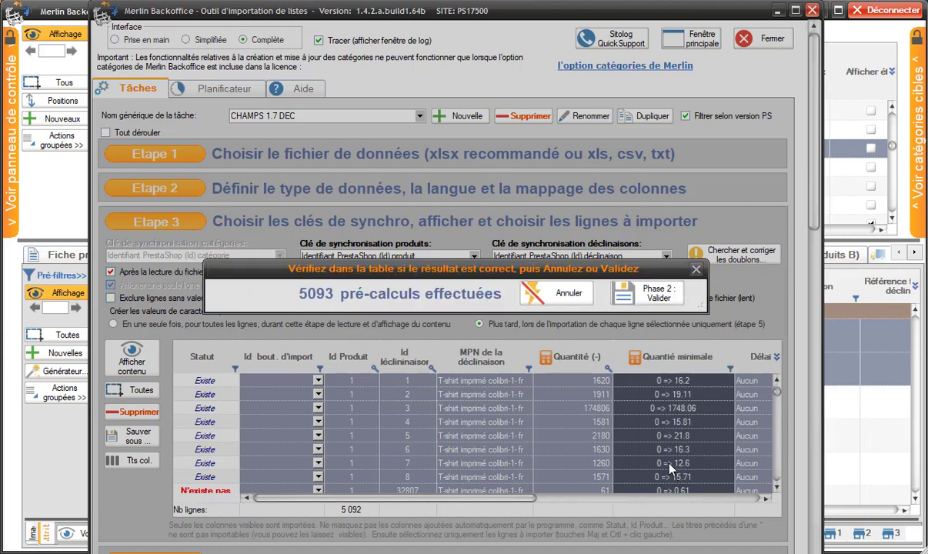
click(660, 300)
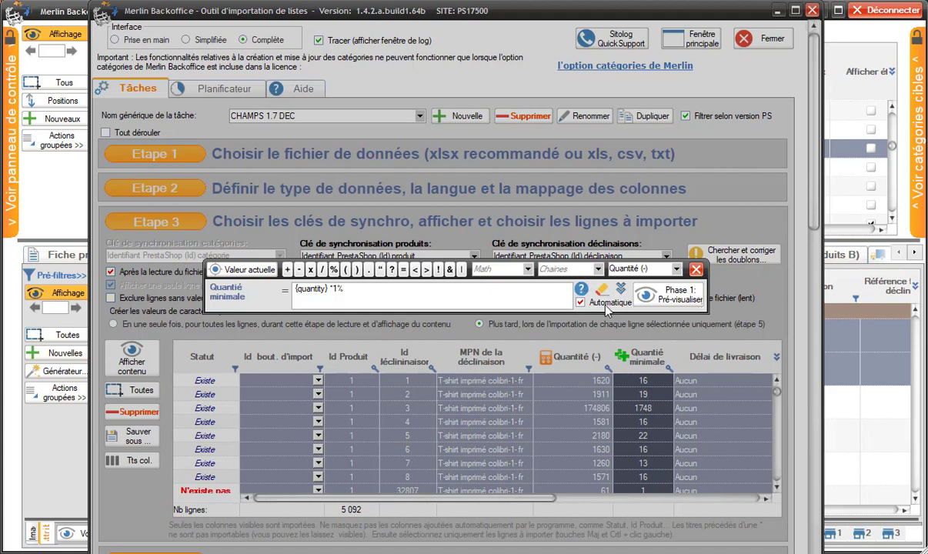
click(696, 271)
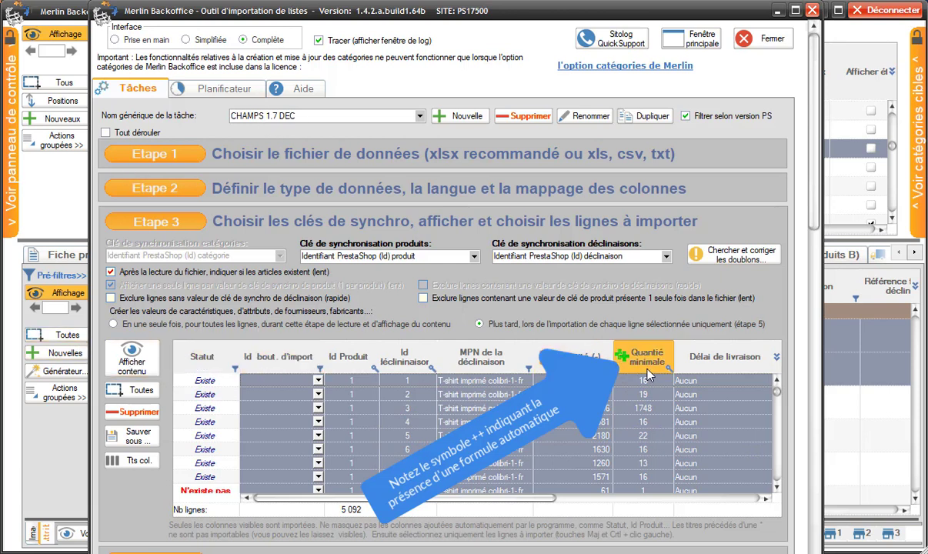
Read the file content again to apply the automatic Quantié minimale formula.
click(141, 362)
click(140, 362)
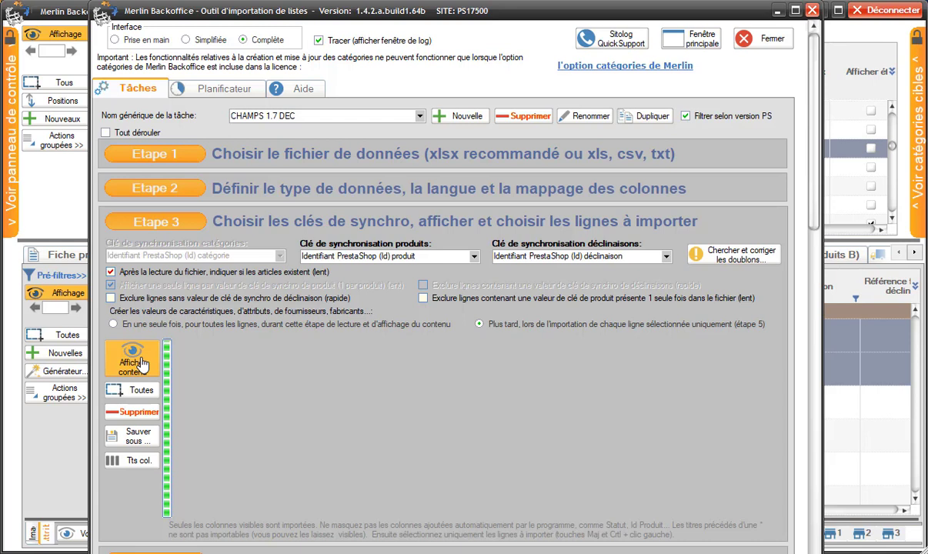
click(139, 360)
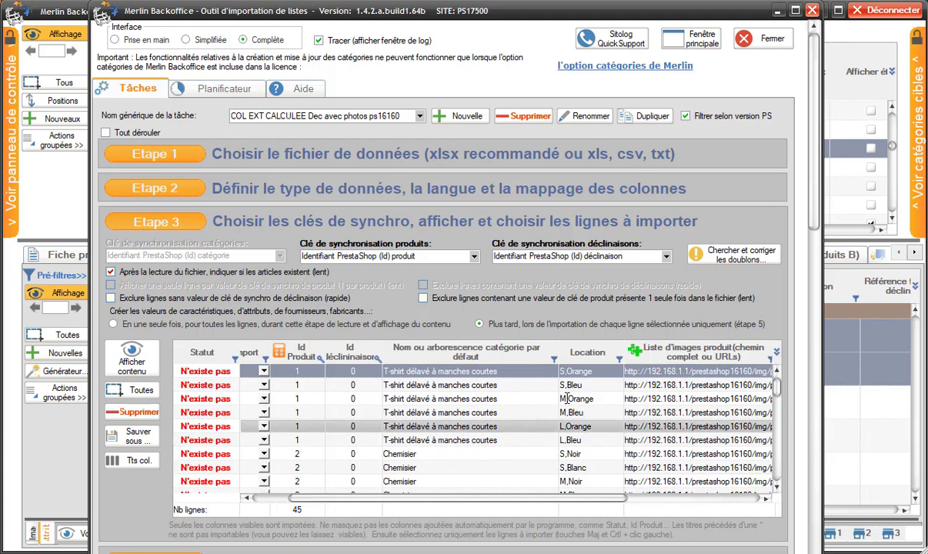
In Etape 2, review the CALC model's column mapping and include the calculated Taille and Couleur attribute columns in the import.
click(180, 185)
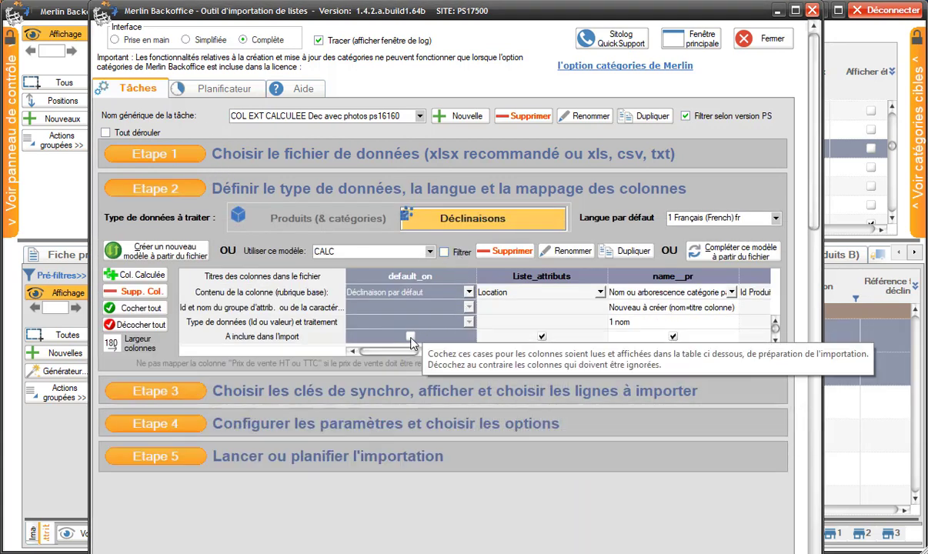
drag(382, 352, 404, 353)
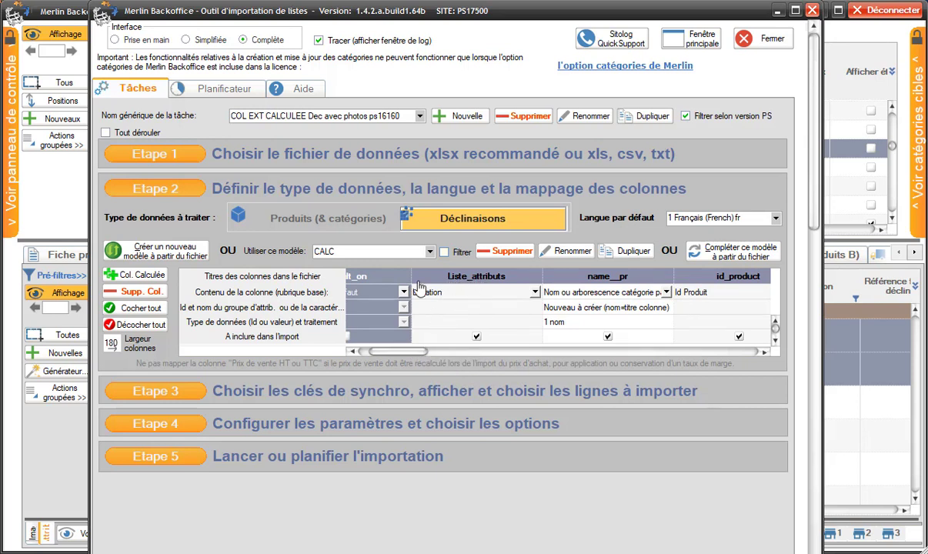
mouse_move(464, 303)
drag(417, 353, 592, 358)
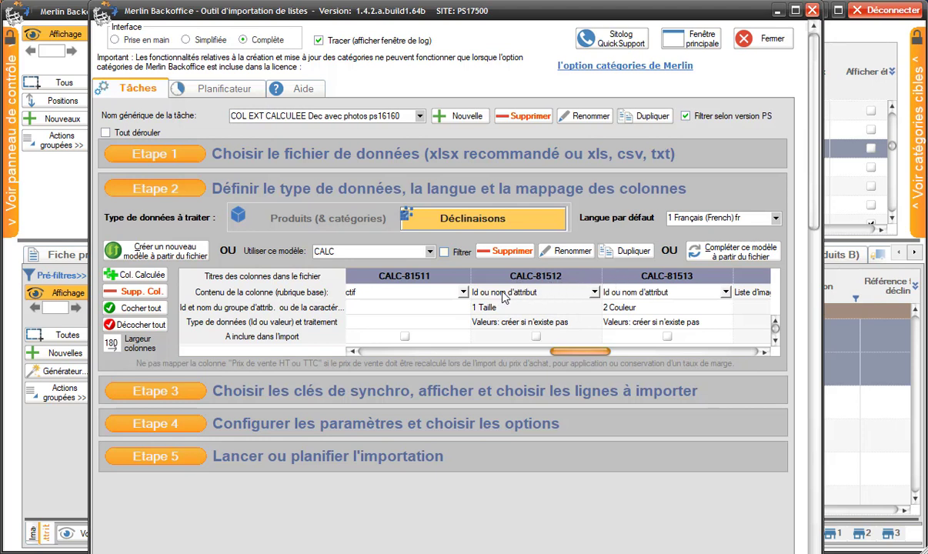
mouse_move(514, 299)
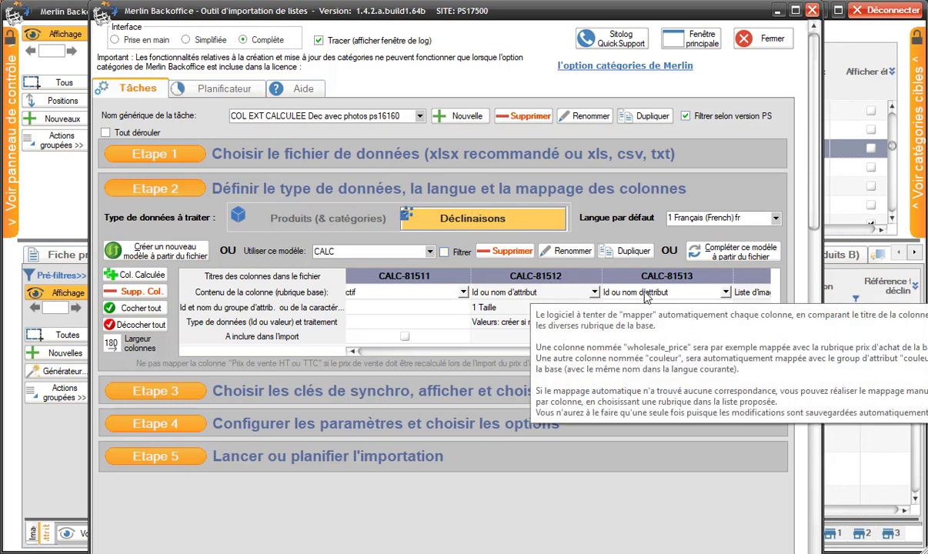
mouse_move(584, 305)
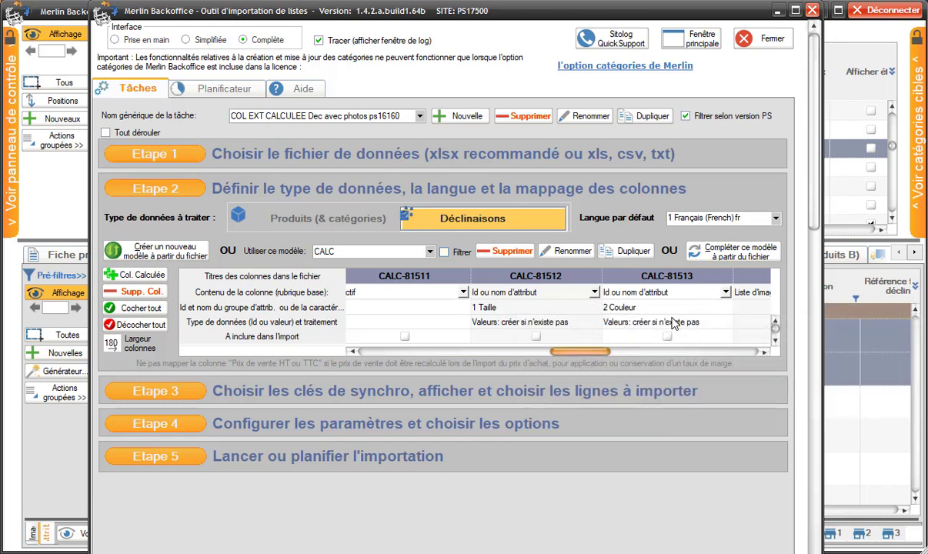
mouse_move(540, 343)
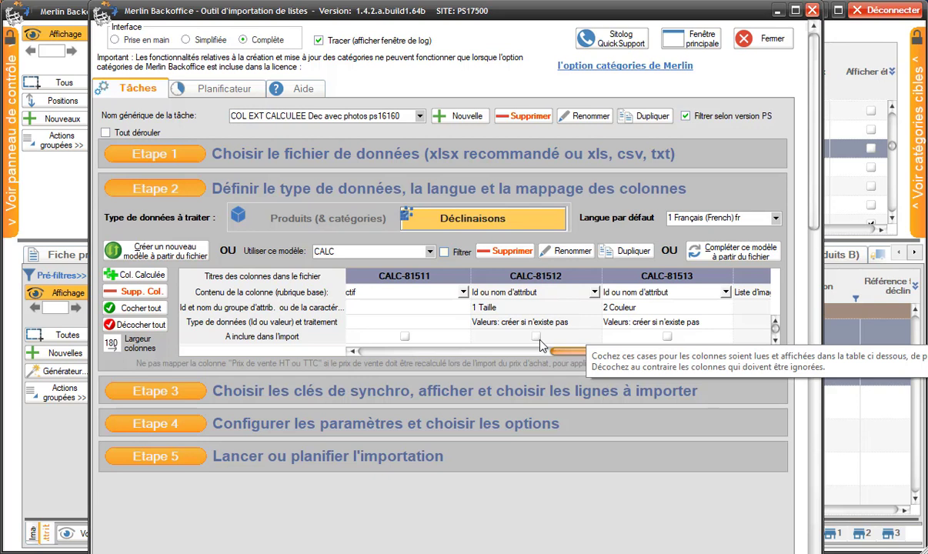
click(537, 337)
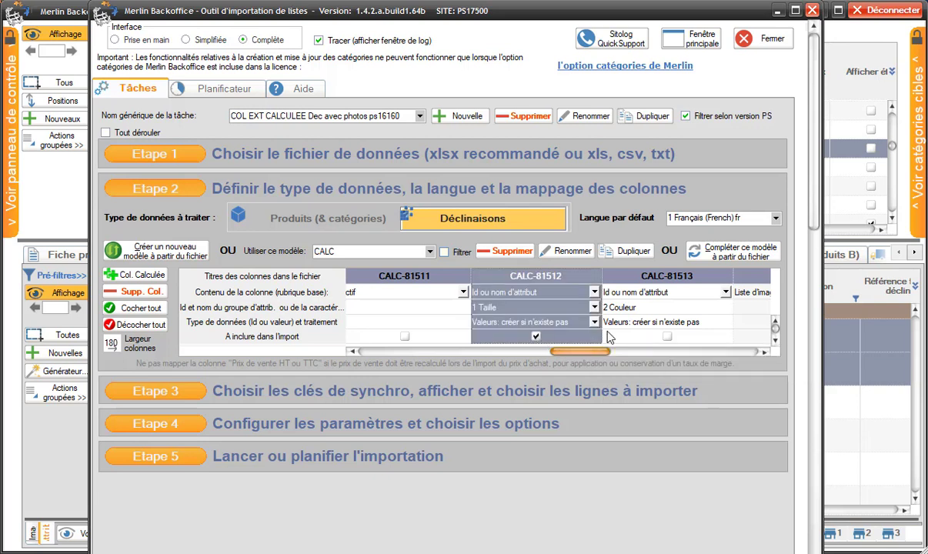
Display the file content in Etape 3 and show the Attribut: 1 Taille and Attribut: 2 Couleur columns.
click(185, 390)
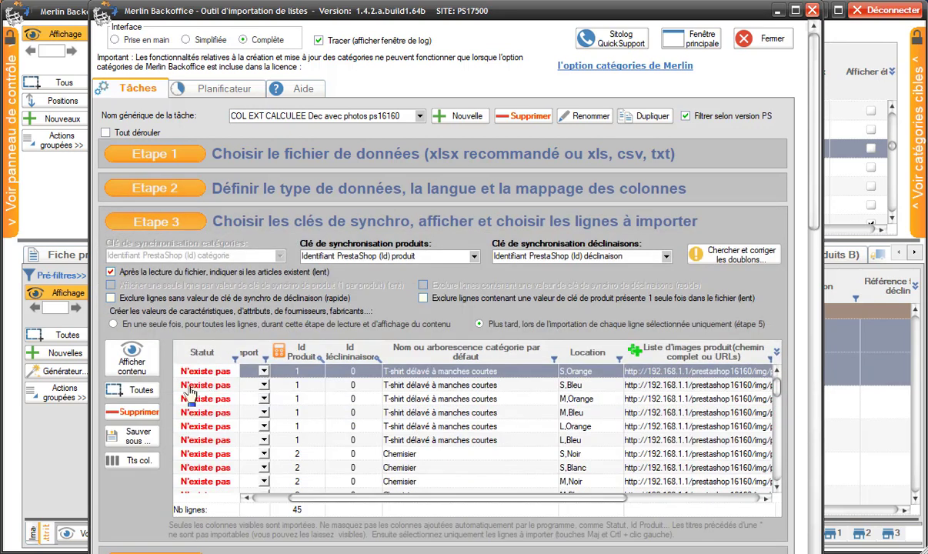
click(130, 365)
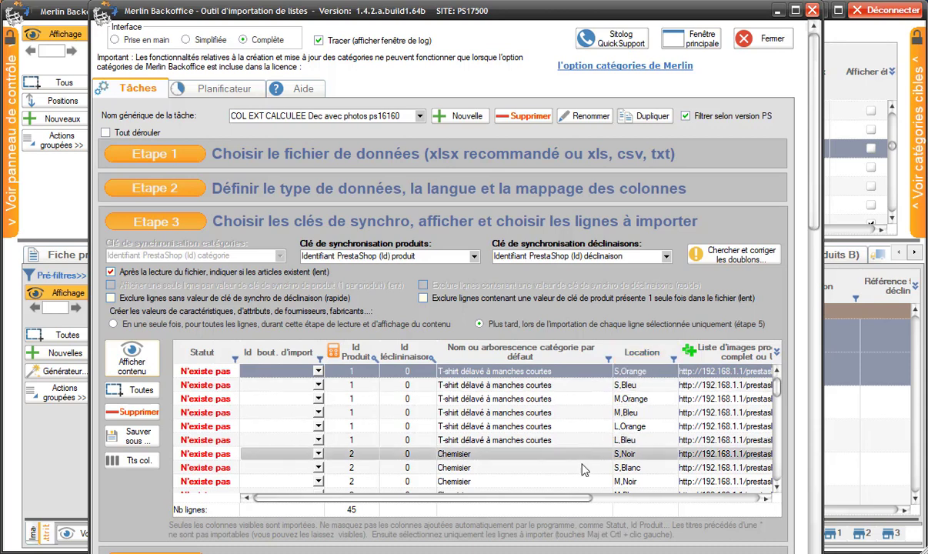
drag(572, 496, 740, 498)
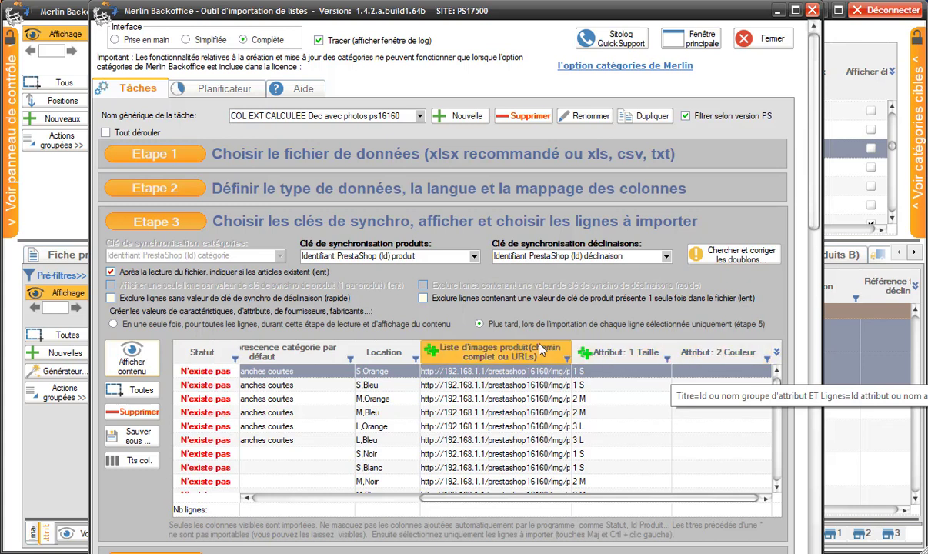
Examine the ExtraitChaine formula of the Attribut: 1 Taille column and the available string functions, and close MagicFormula.
right_click(613, 373)
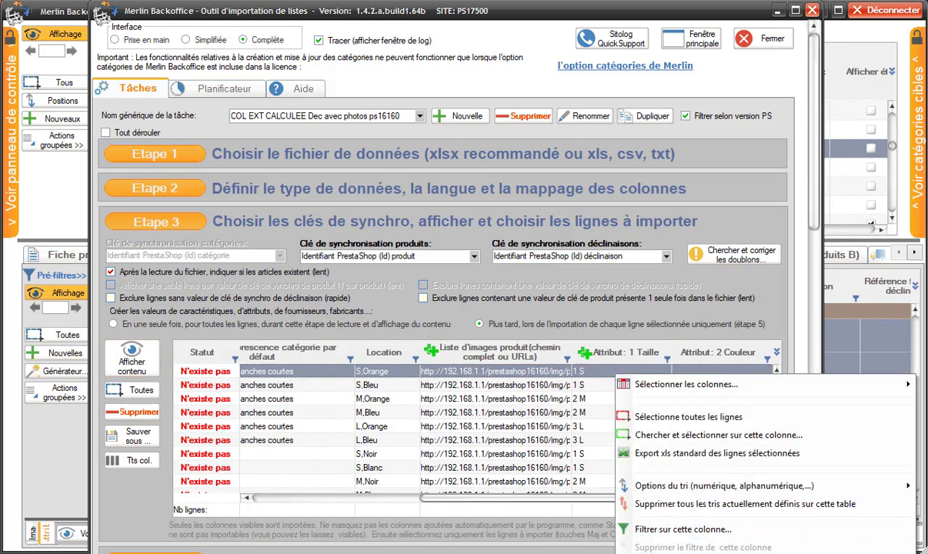
click(682, 552)
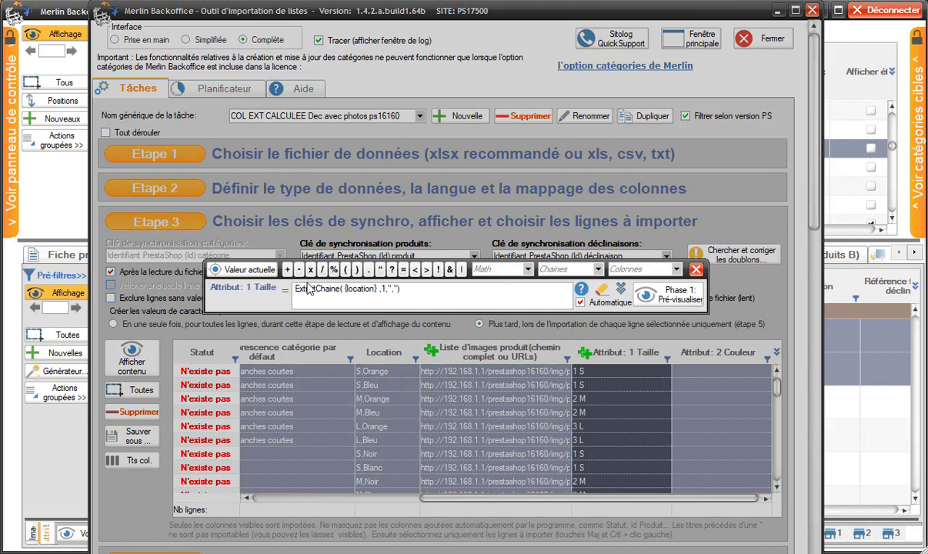
click(599, 270)
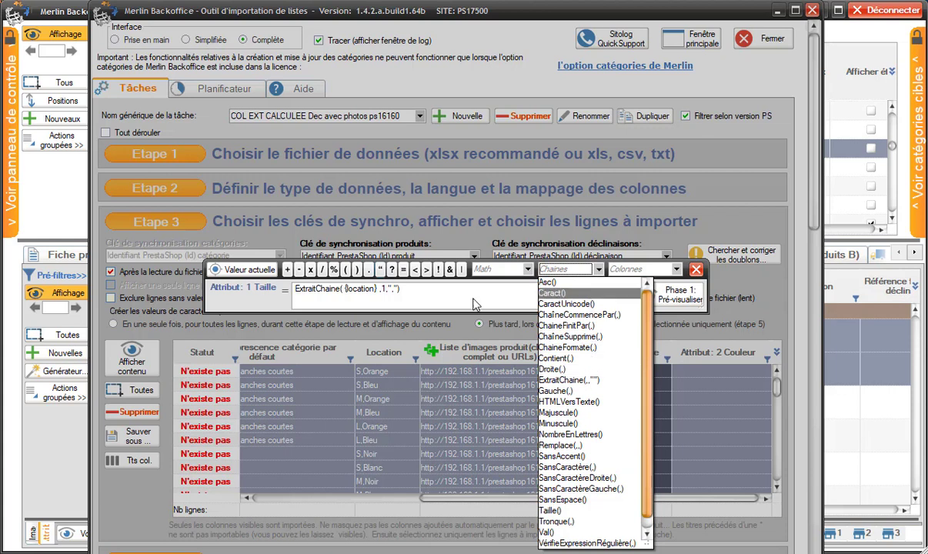
click(447, 300)
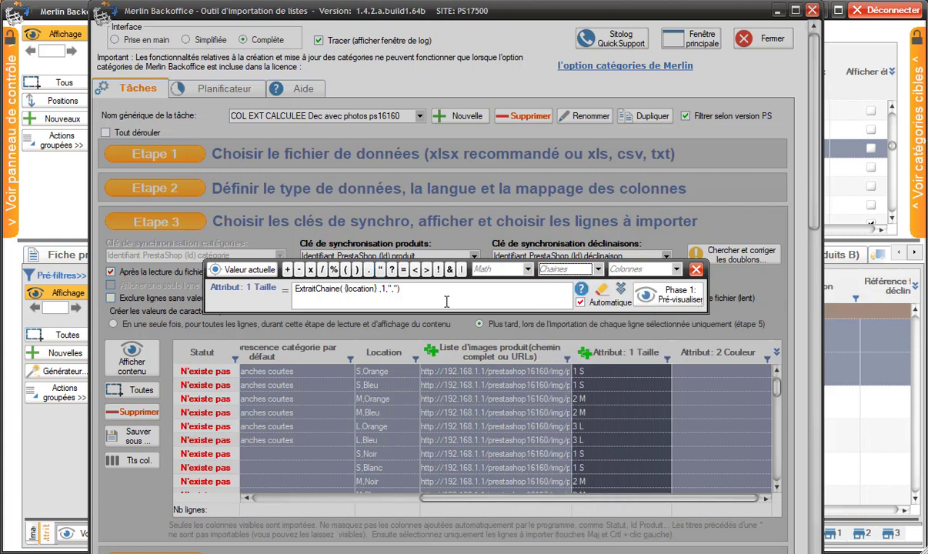
click(383, 288)
text(1,)
click(657, 251)
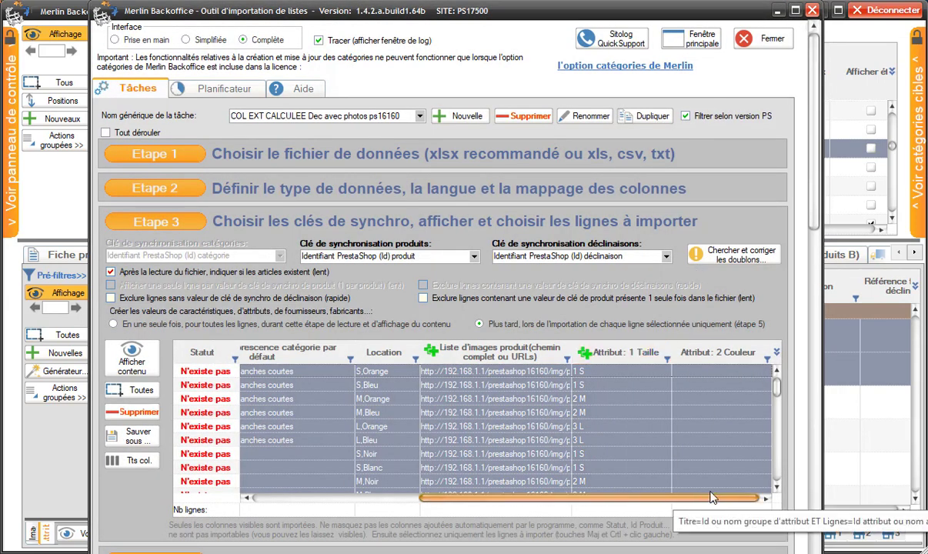
Make the ExtraitChaine( {location} ,2,",") formula automatic for the Attribut: 2 Couleur column, pre-calculate and validate its values, and close MagicFormula.
right_click(697, 373)
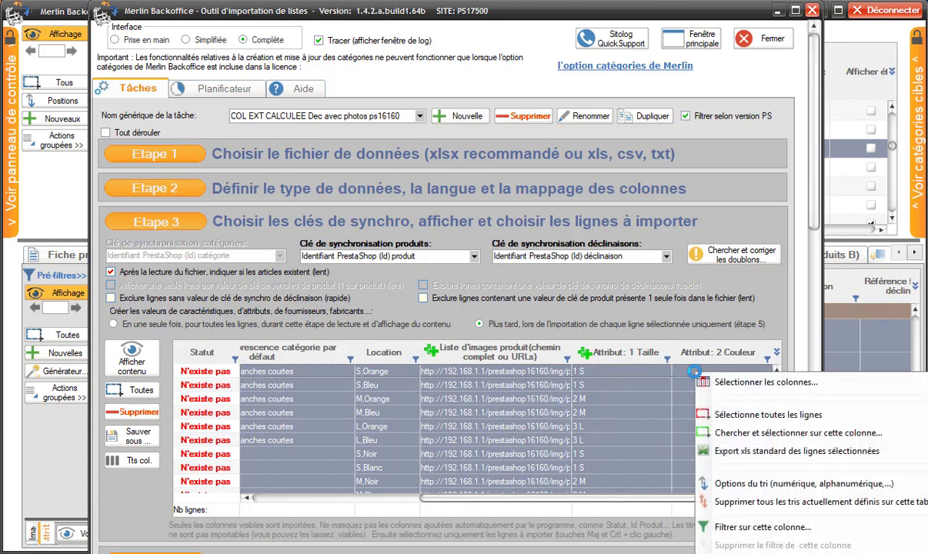
click(764, 528)
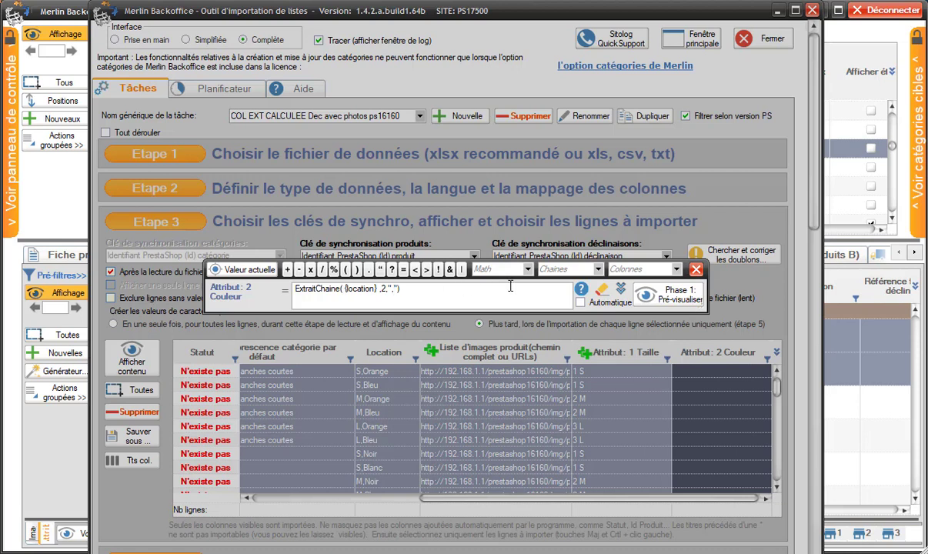
click(581, 302)
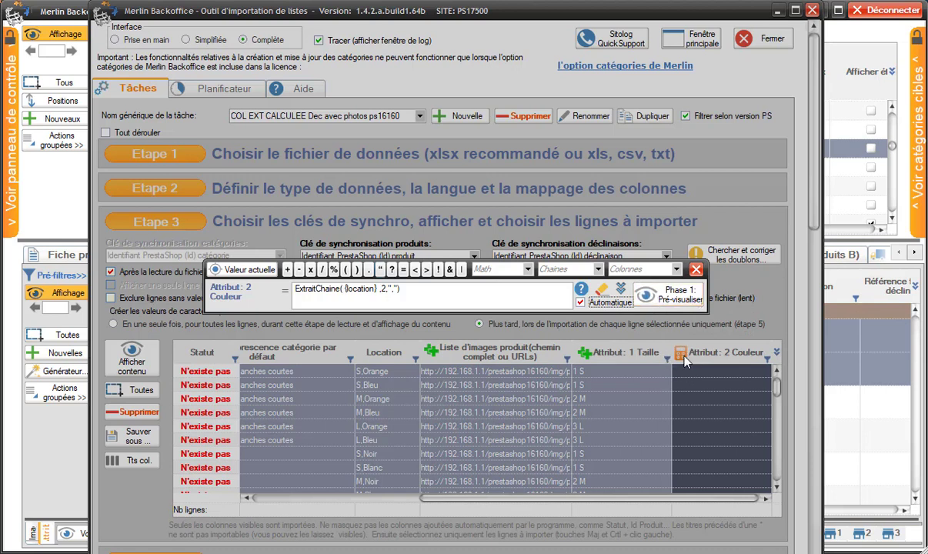
click(685, 302)
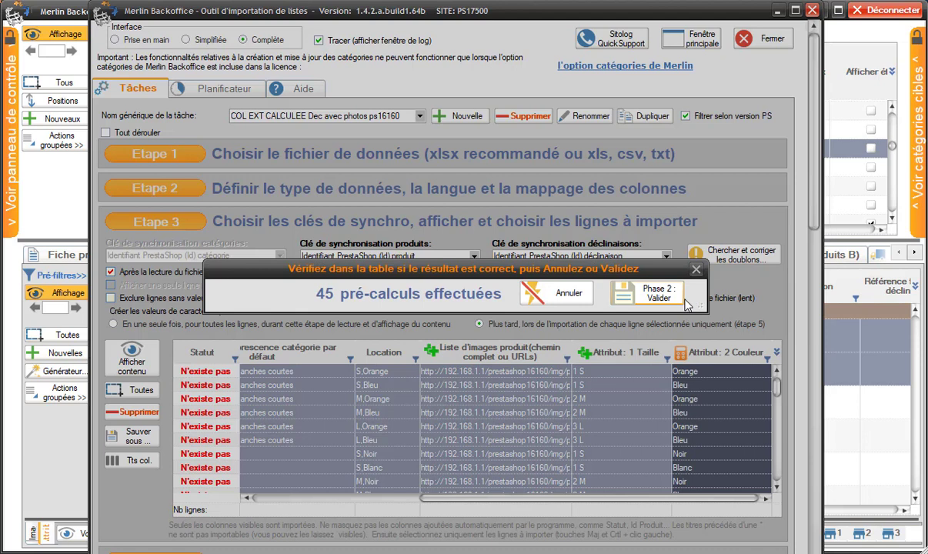
click(659, 297)
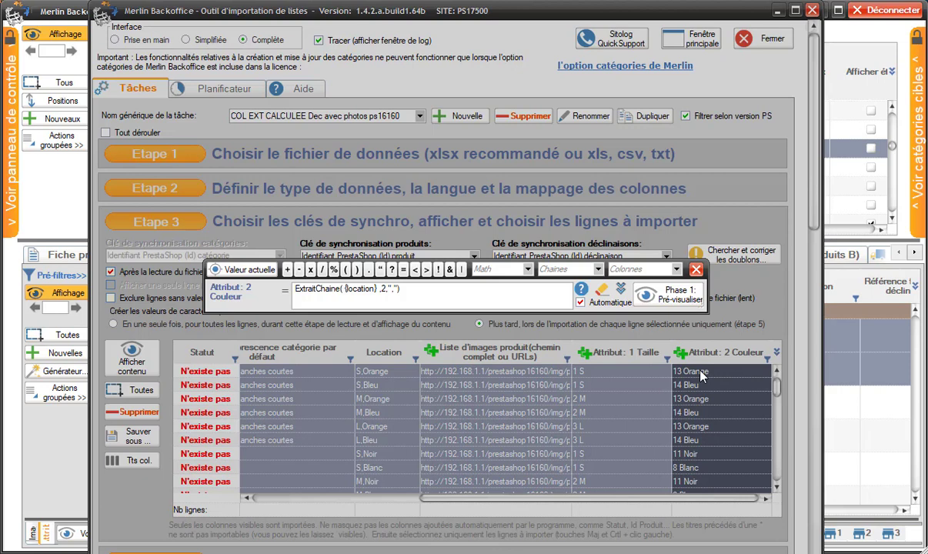
click(696, 268)
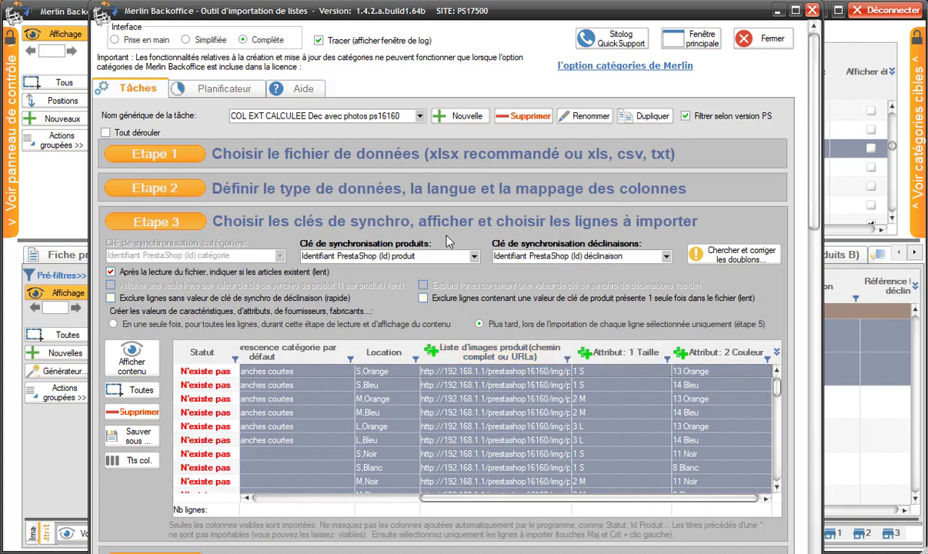
mouse_move(528, 257)
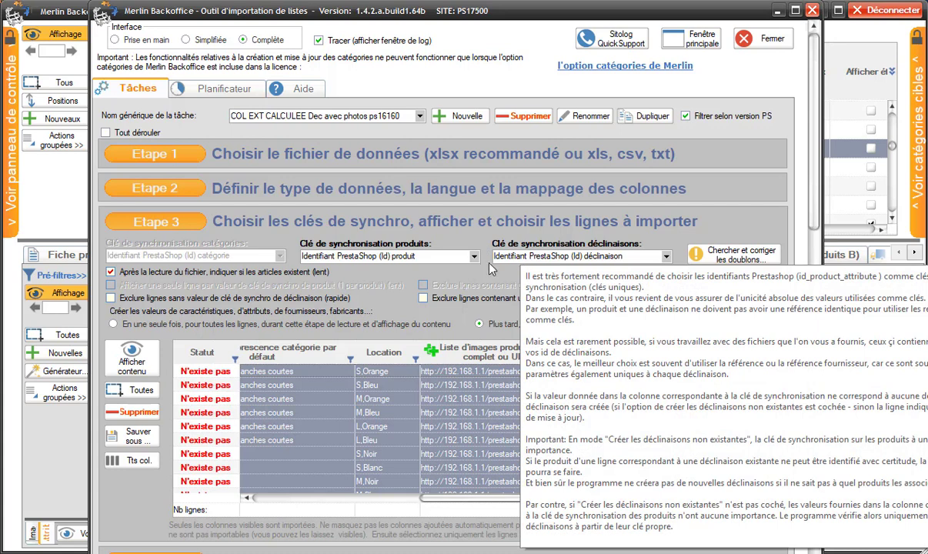